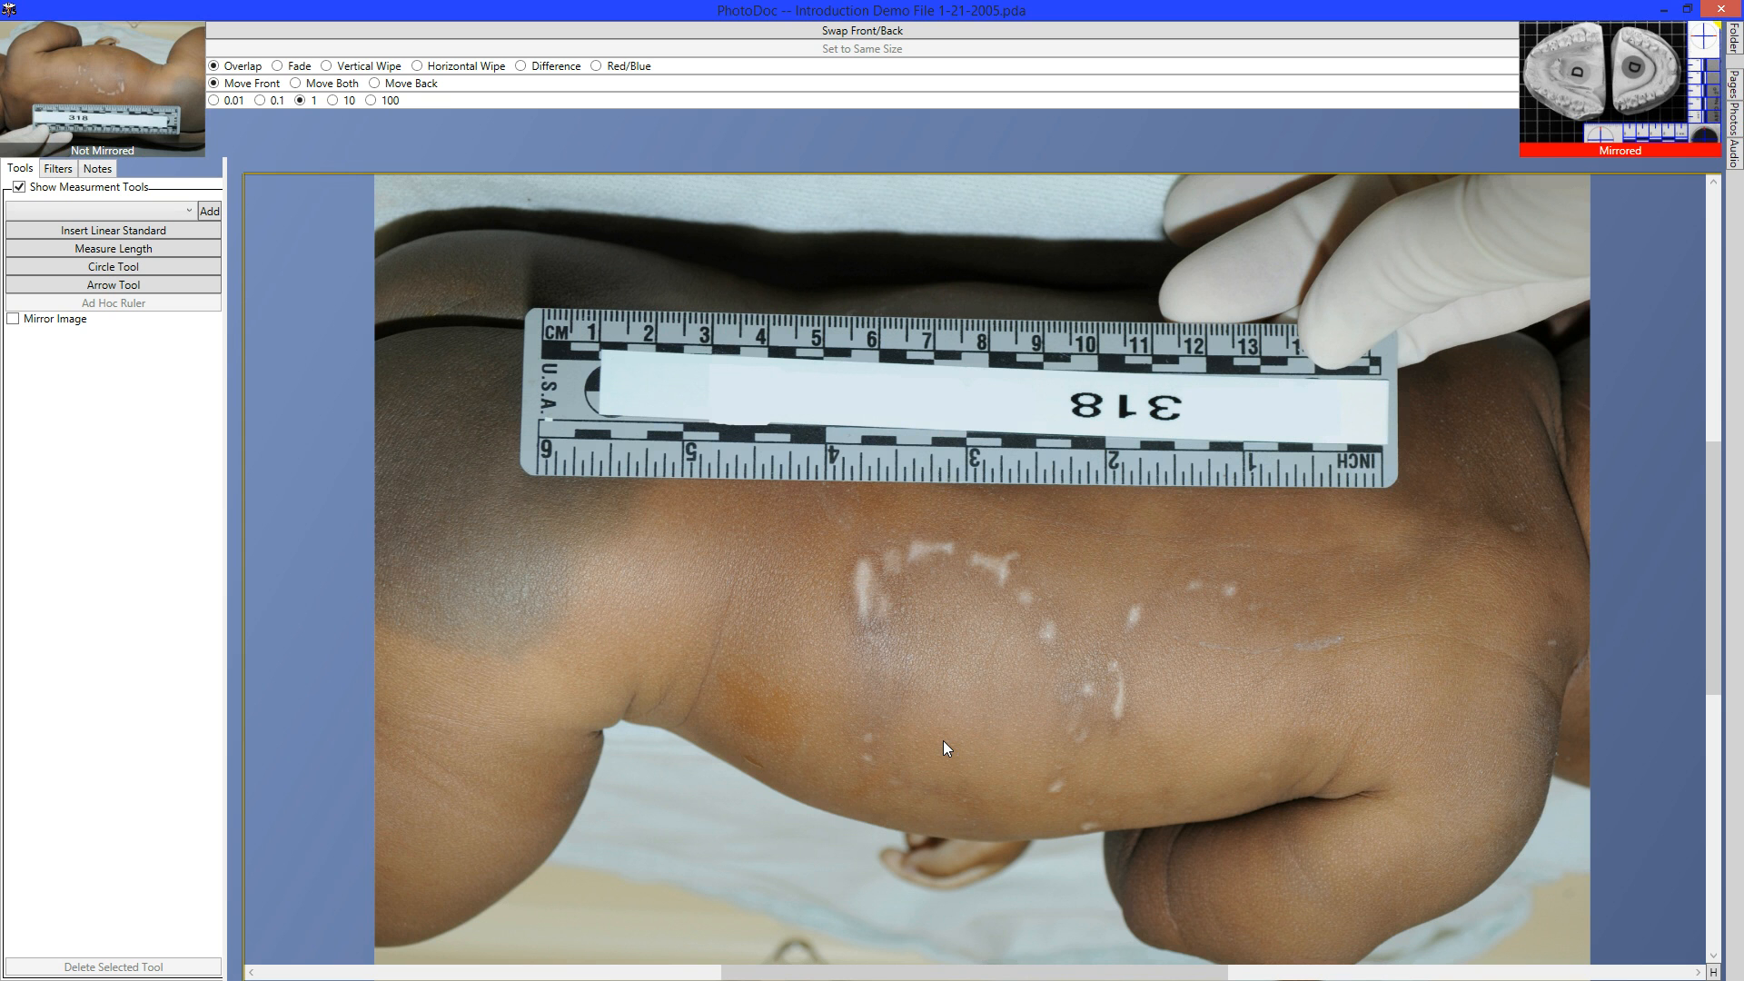
# Calibrate the arm photo with a 6 in standard on the inch edge, then measure the centimetre edge.
pyautogui.press('space')
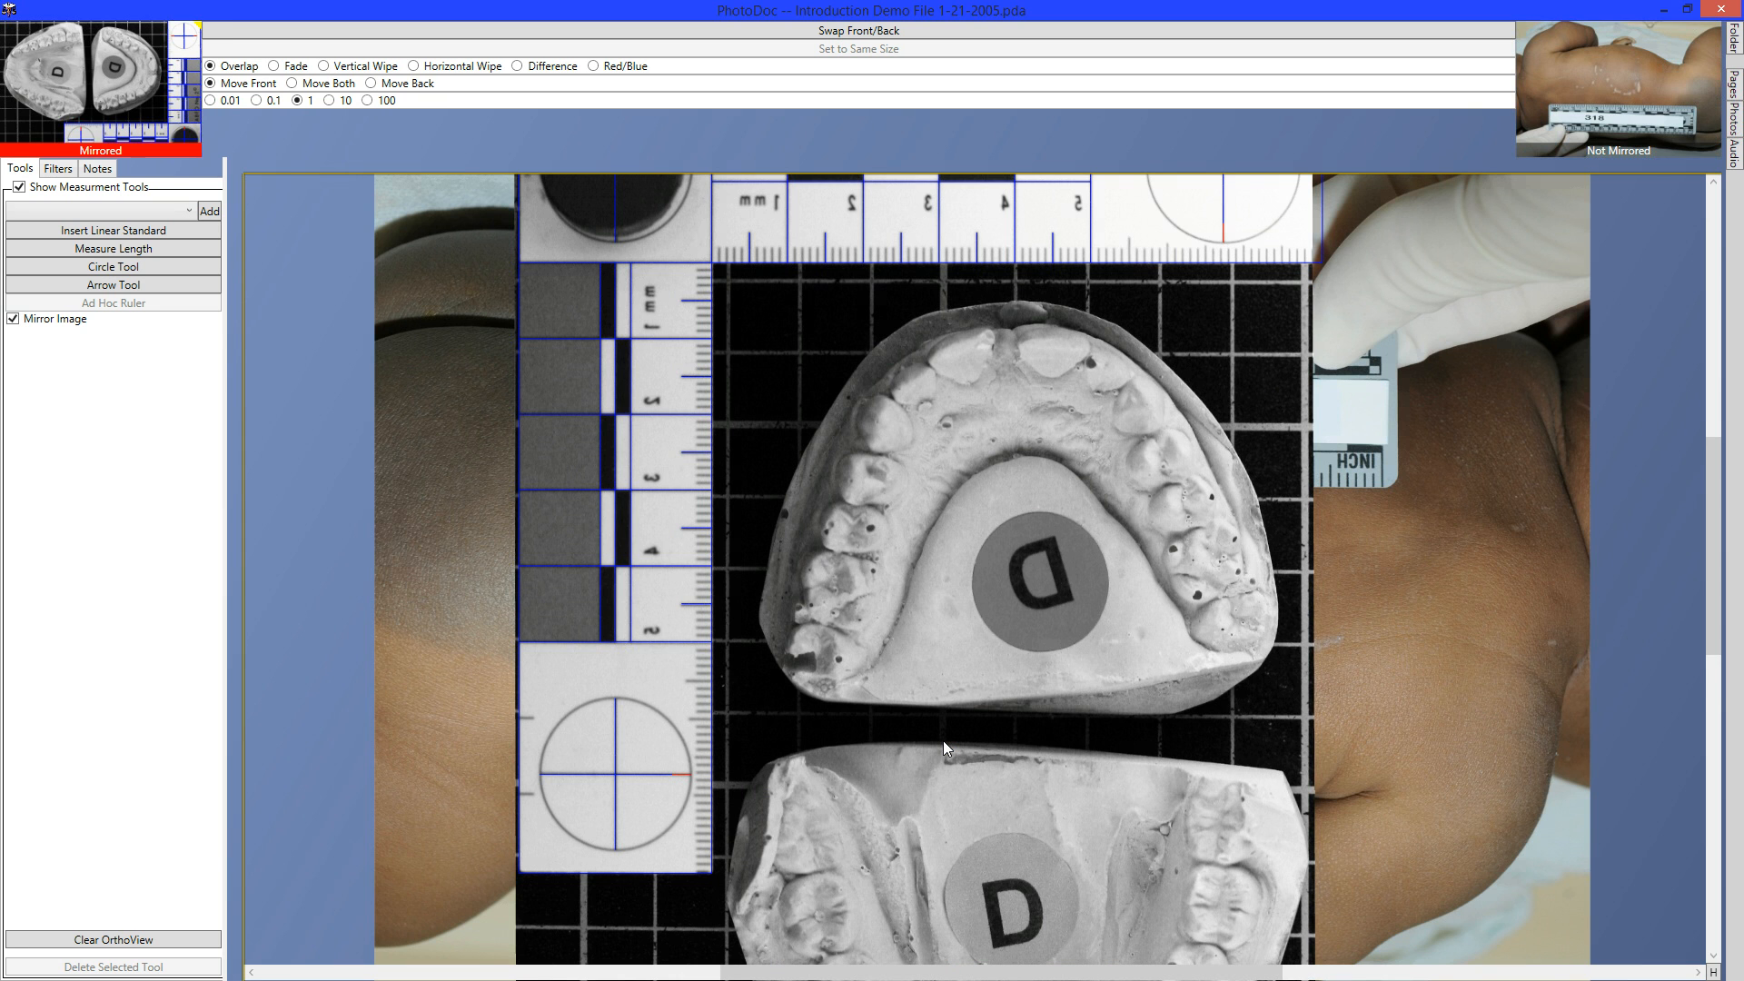
pyautogui.press('space')
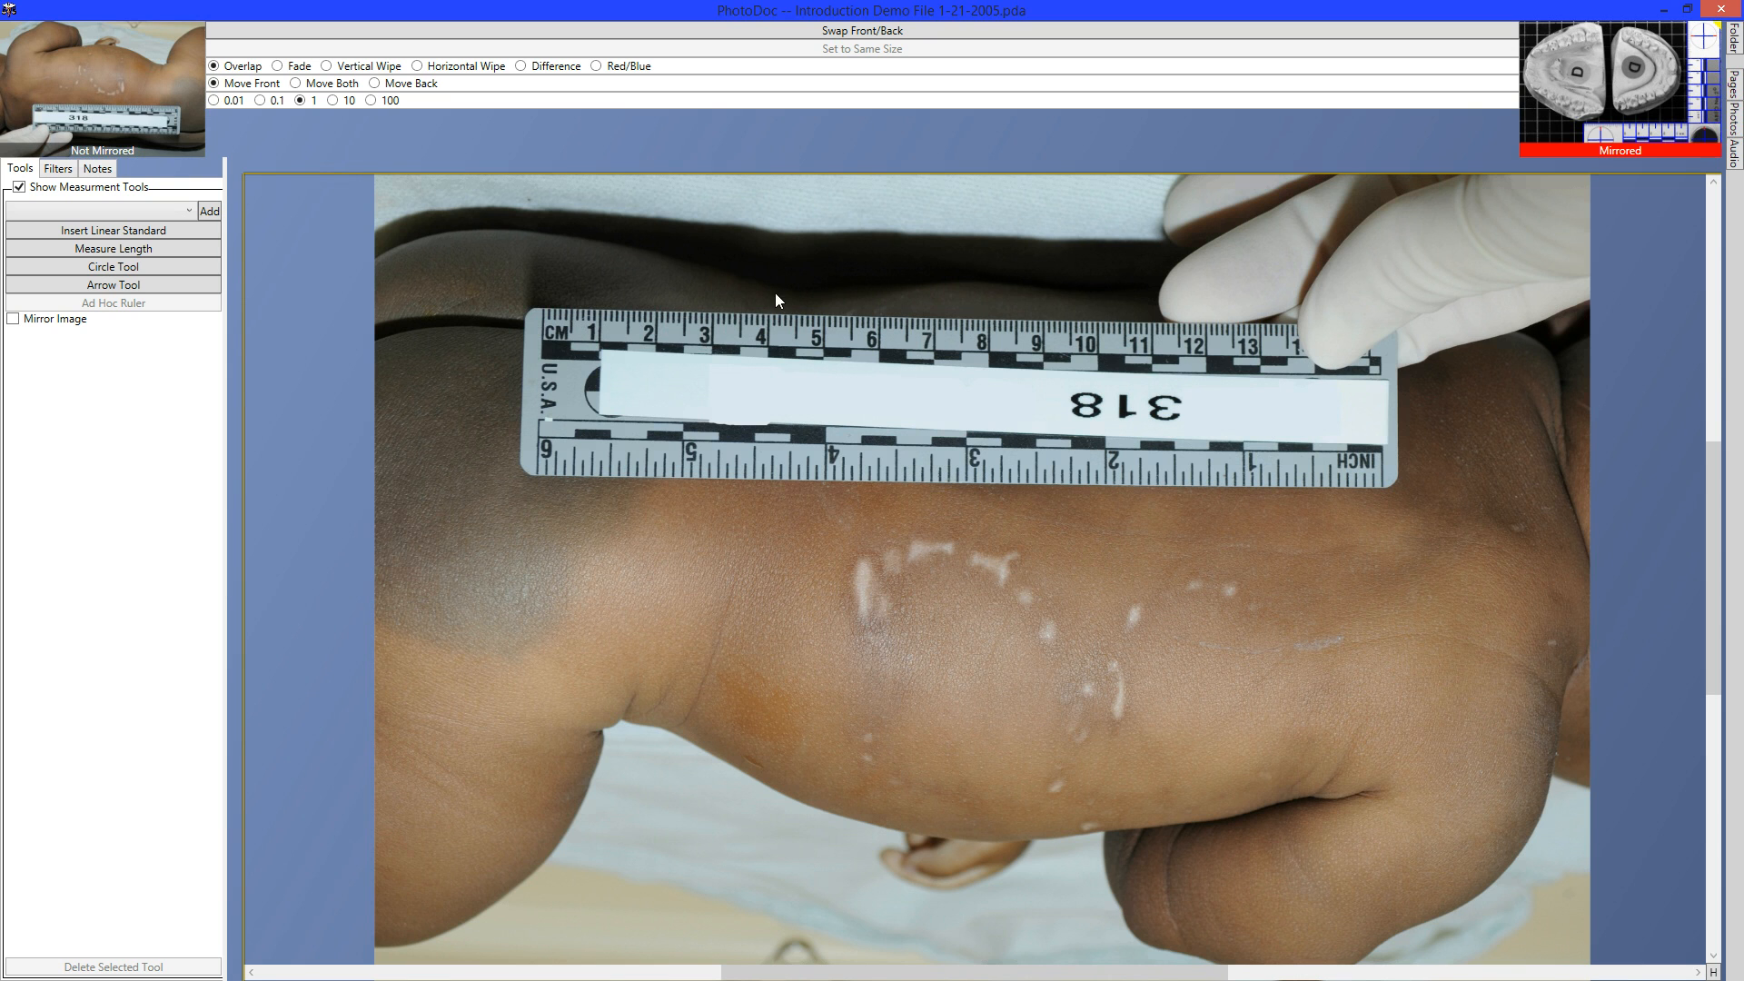
pyautogui.click(50, 233)
pyautogui.moveTo(542, 439); pyautogui.dragTo(1382, 452)
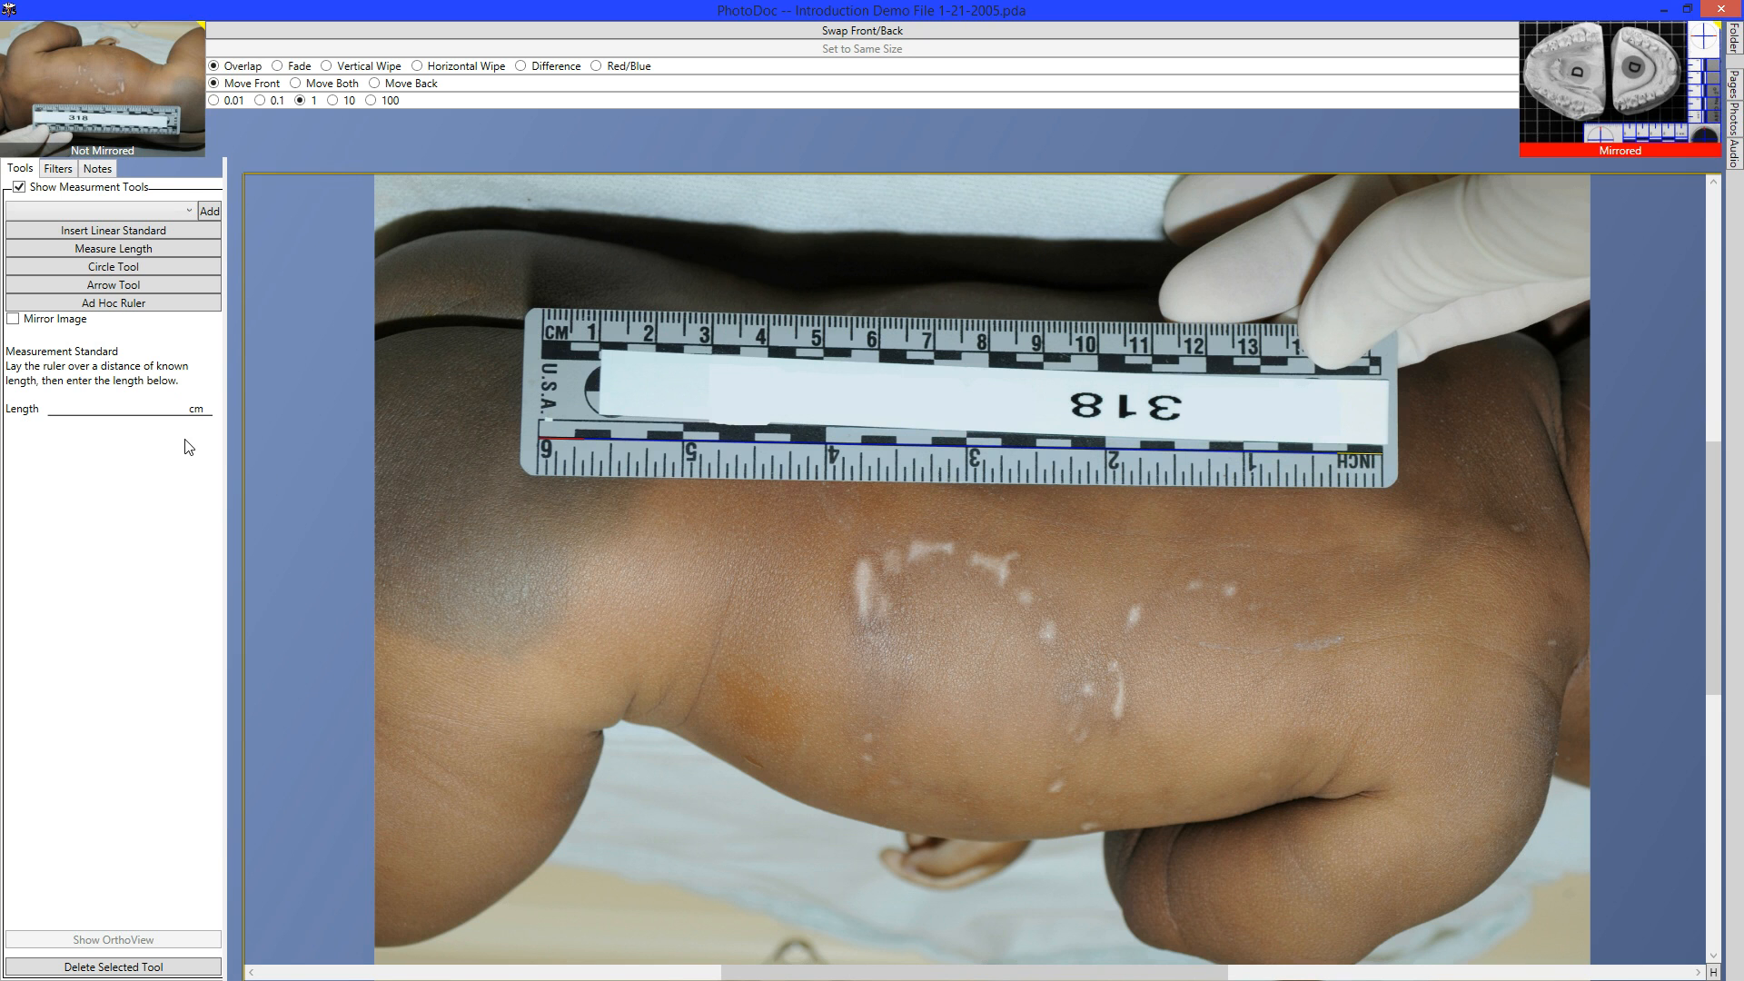
pyautogui.write('in')
pyautogui.click(142, 255)
pyautogui.moveTo(546, 332)
pyautogui.mouseDown()
pyautogui.moveTo(794, 336)
pyautogui.moveTo(768, 332)
pyautogui.mouseUp()
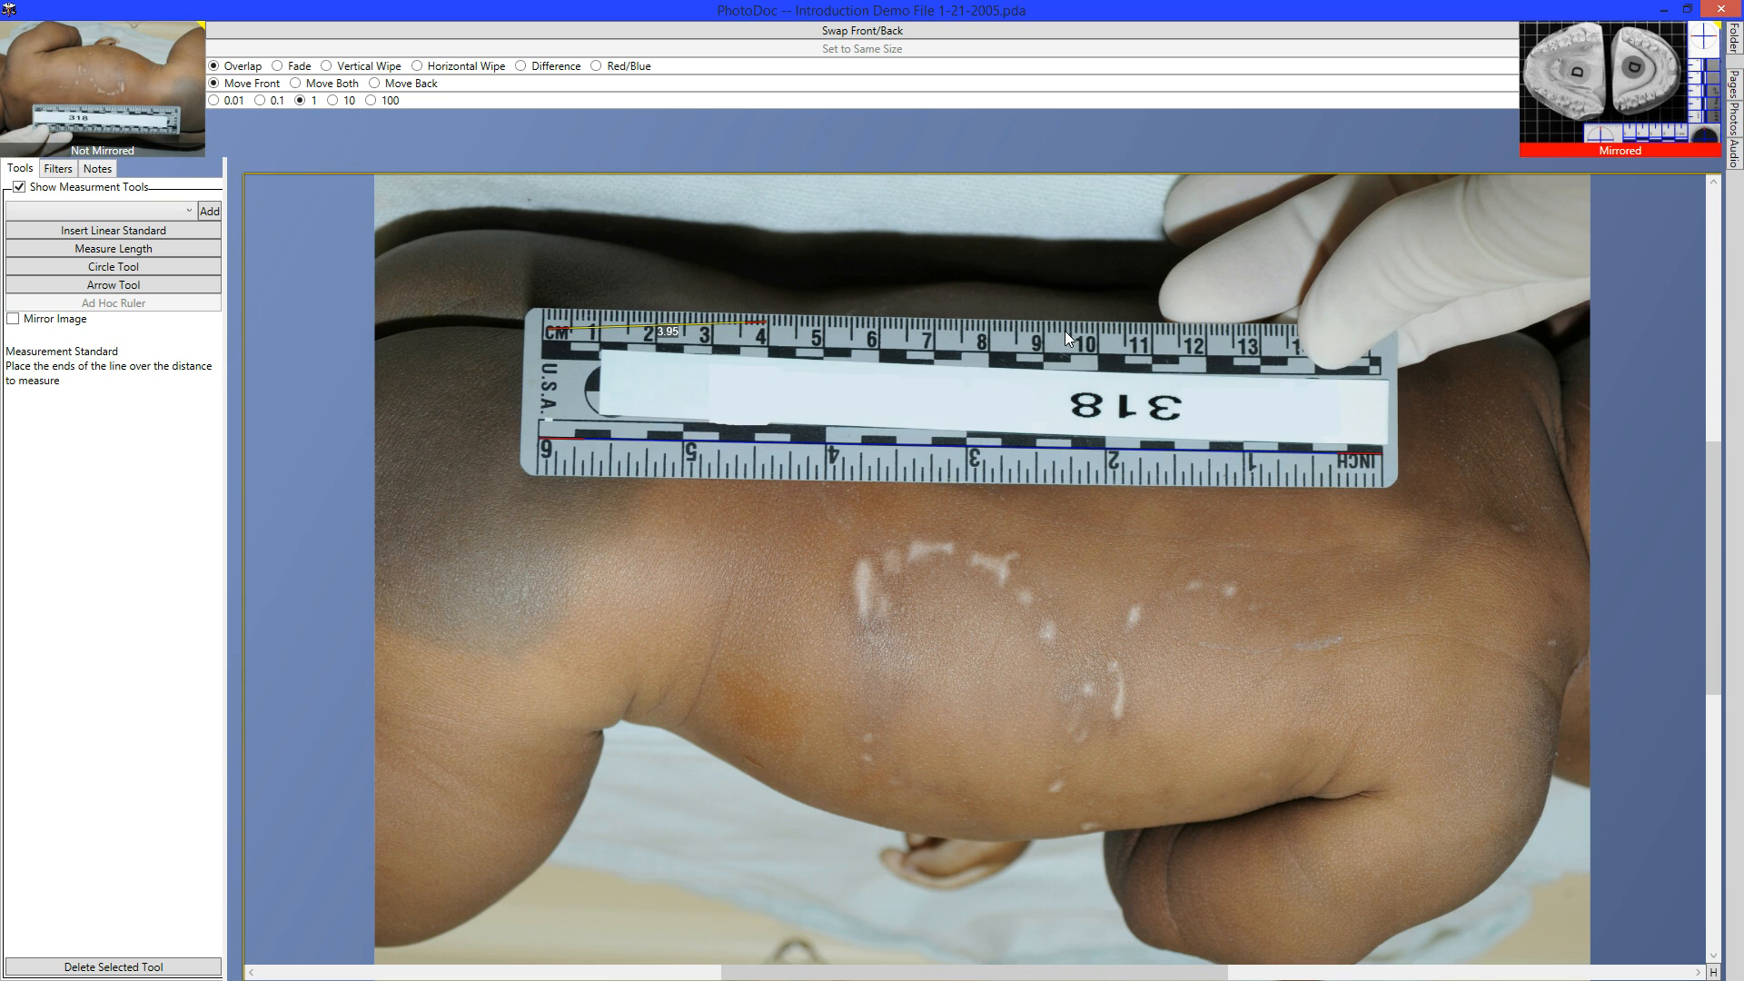
# Nudge the centimetre measurement's endpoints until it reads 4.08, then delete that measurement.
pyautogui.press('Left')
pyautogui.press('Left')
pyautogui.press('Left')
pyautogui.press('Left')
pyautogui.press('Left')
pyautogui.press('Left')
pyautogui.press('Left')
pyautogui.press('Left')
pyautogui.press('Left')
pyautogui.press('Left')
pyautogui.press('Left')
pyautogui.press('Left')
pyautogui.press('Left')
pyautogui.press('Left')
pyautogui.press('Left')
pyautogui.press('Left')
pyautogui.press('Down')
pyautogui.press('Down')
pyautogui.press('Down')
pyautogui.press('Down')
pyautogui.press('Down')
pyautogui.press('Down')
pyautogui.press('Down')
pyautogui.press('Down')
pyautogui.press('Down')
pyautogui.press('Down')
pyautogui.press('Down')
pyautogui.press('Down')
pyautogui.press('Right')
pyautogui.press('Right')
pyautogui.press('Right')
pyautogui.press('Right')
pyautogui.press('Right')
pyautogui.press('Right')
pyautogui.press('Right')
pyautogui.press('Right')
pyautogui.press('Right')
pyautogui.press('Right')
pyautogui.press('Right')
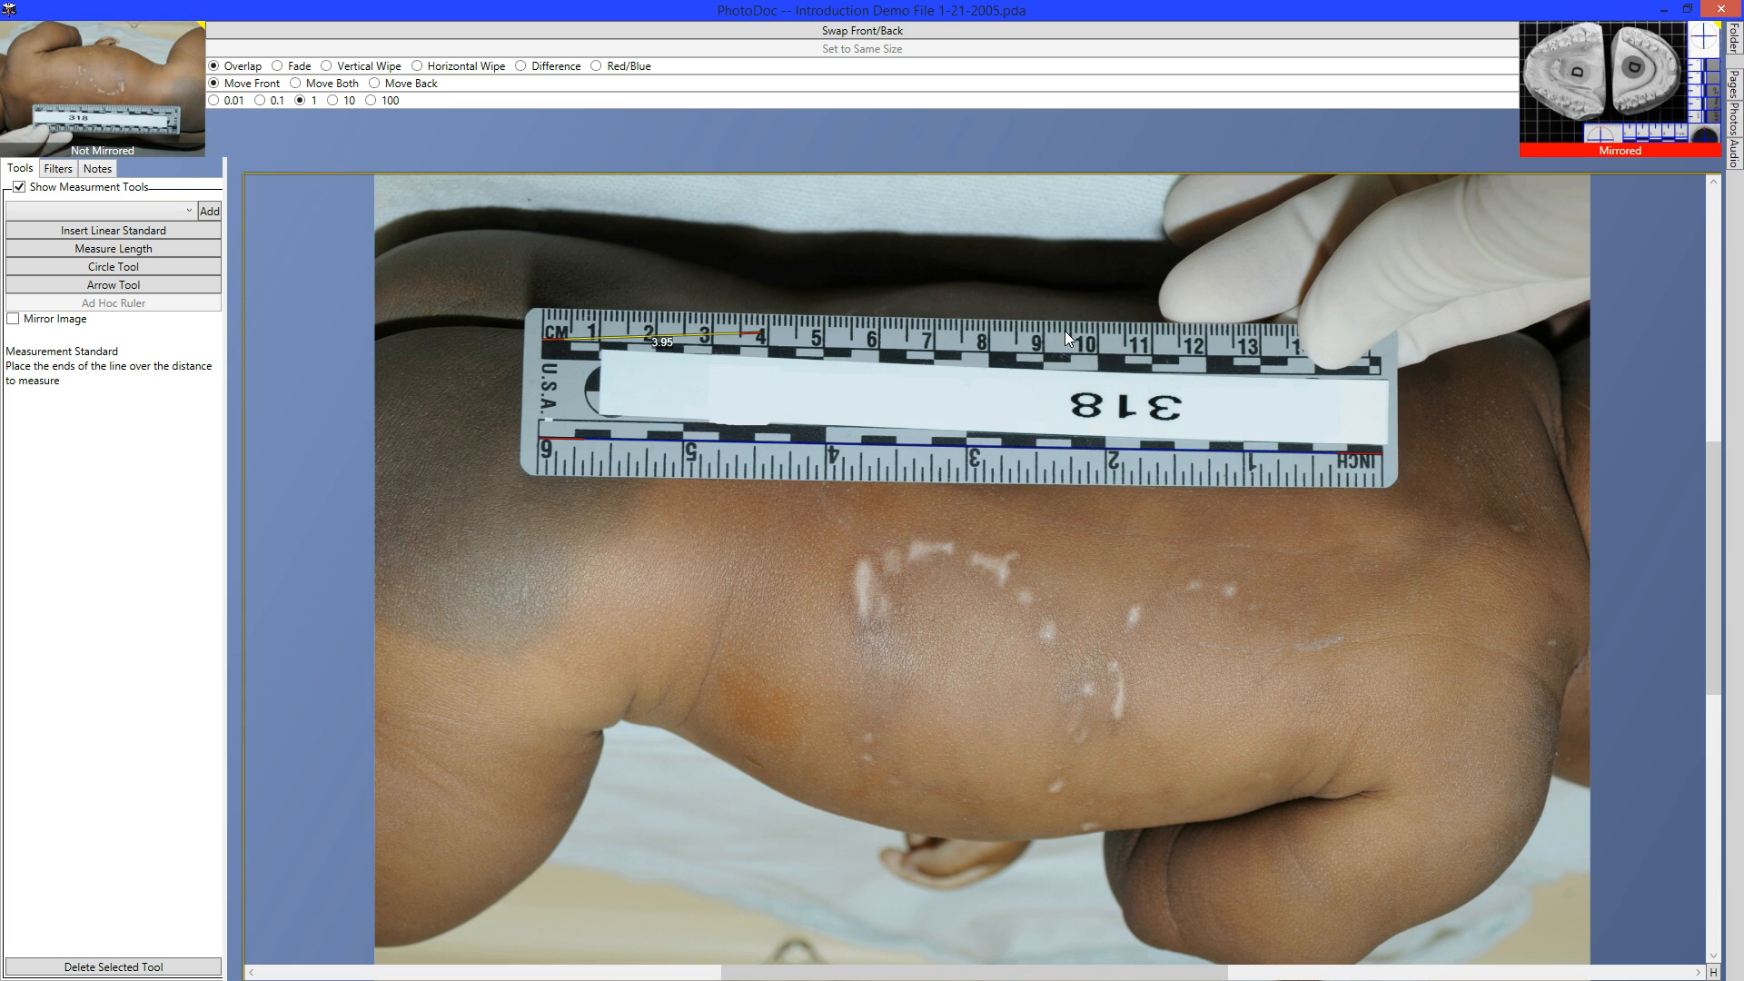
pyautogui.press('Down')
pyautogui.press('Down')
pyautogui.press('Down')
pyautogui.press('Down')
pyautogui.press('Down')
pyautogui.press('Down')
pyautogui.press('Down')
pyautogui.press('Down')
pyautogui.press('Down')
pyautogui.press('Down')
pyautogui.press('Right')
pyautogui.press('Right')
pyautogui.press('Right')
pyautogui.press('Right')
pyautogui.press('Right')
pyautogui.press('Right')
pyautogui.press('Right')
pyautogui.press('Down')
pyautogui.press('Down')
pyautogui.press('Down')
pyautogui.press('Right')
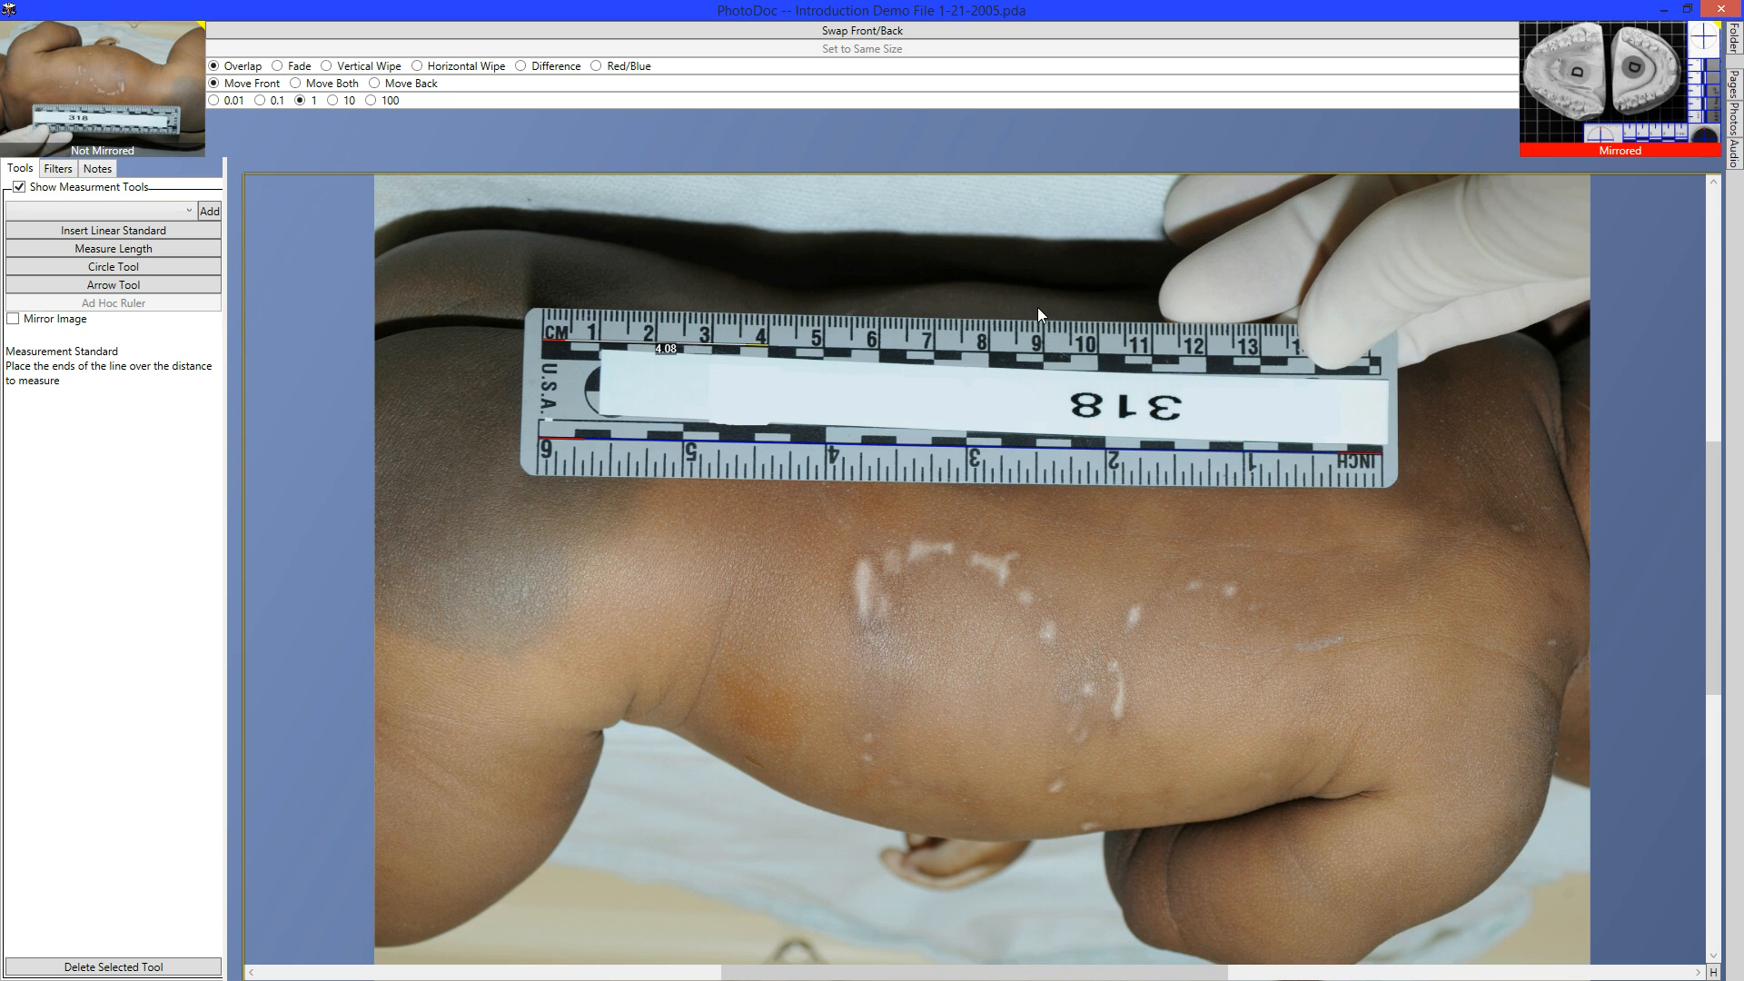
pyautogui.press('Delete')
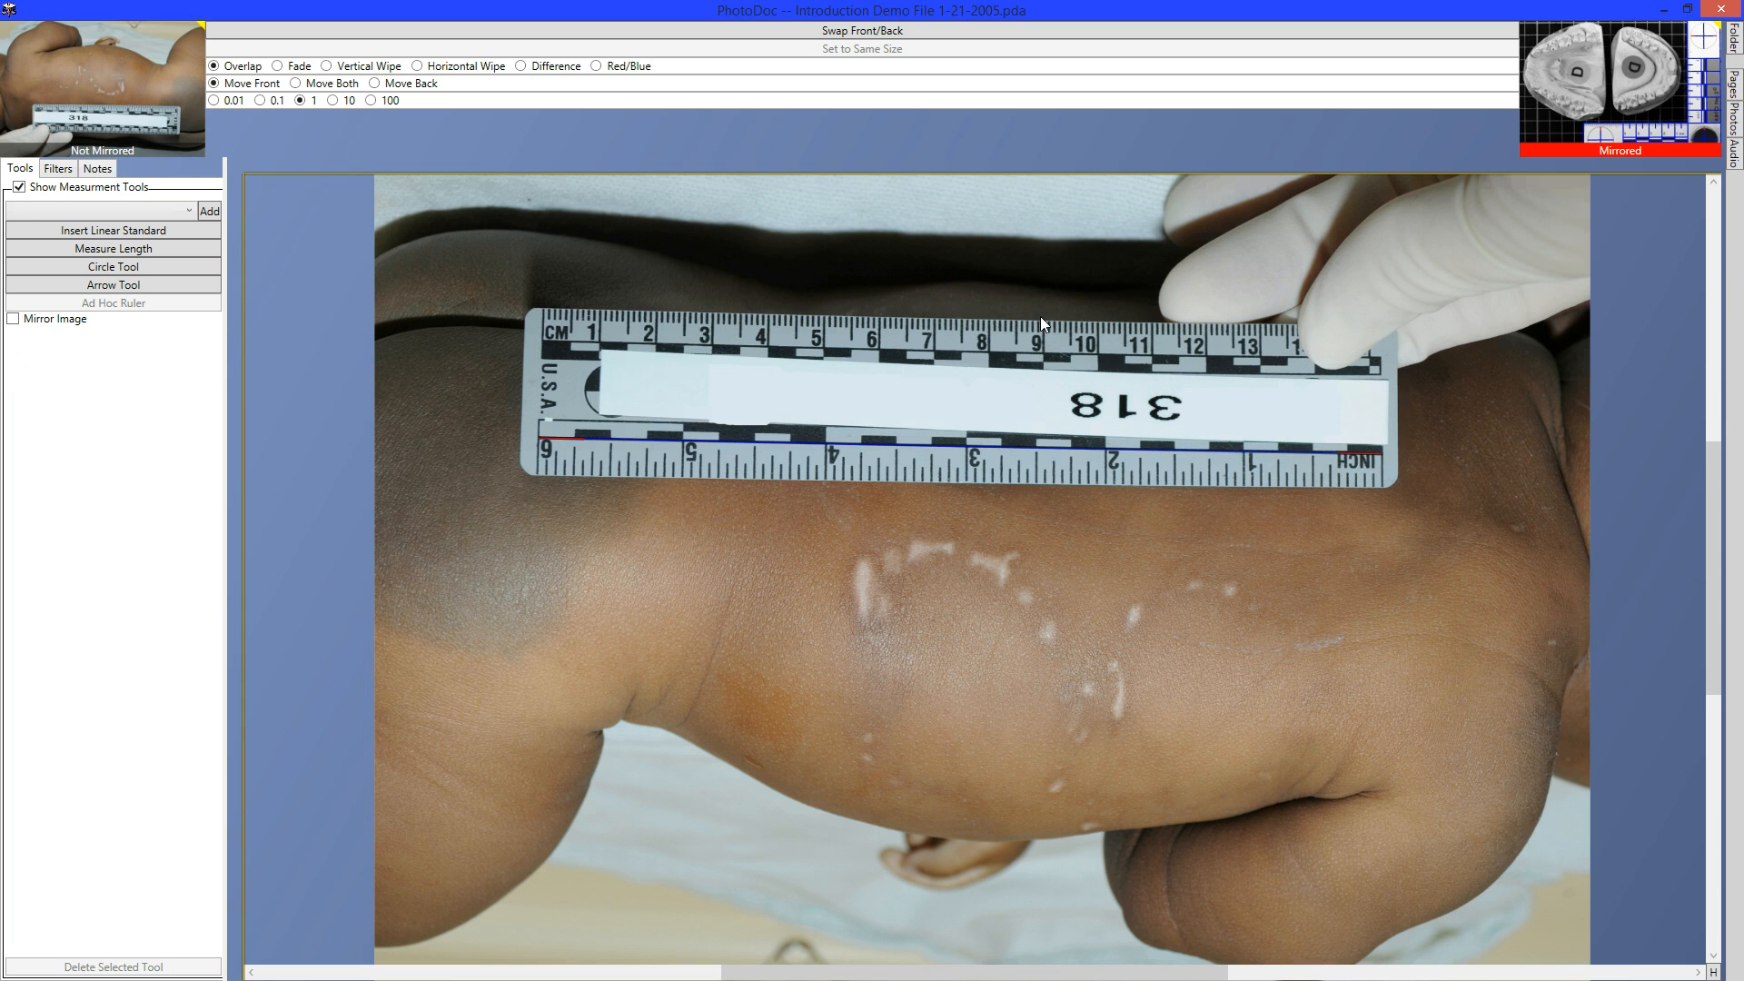
# Delete the linear standard and briefly flip to the mirrored dental cast and back.
pyautogui.click(890, 452)
pyautogui.press('Delete')
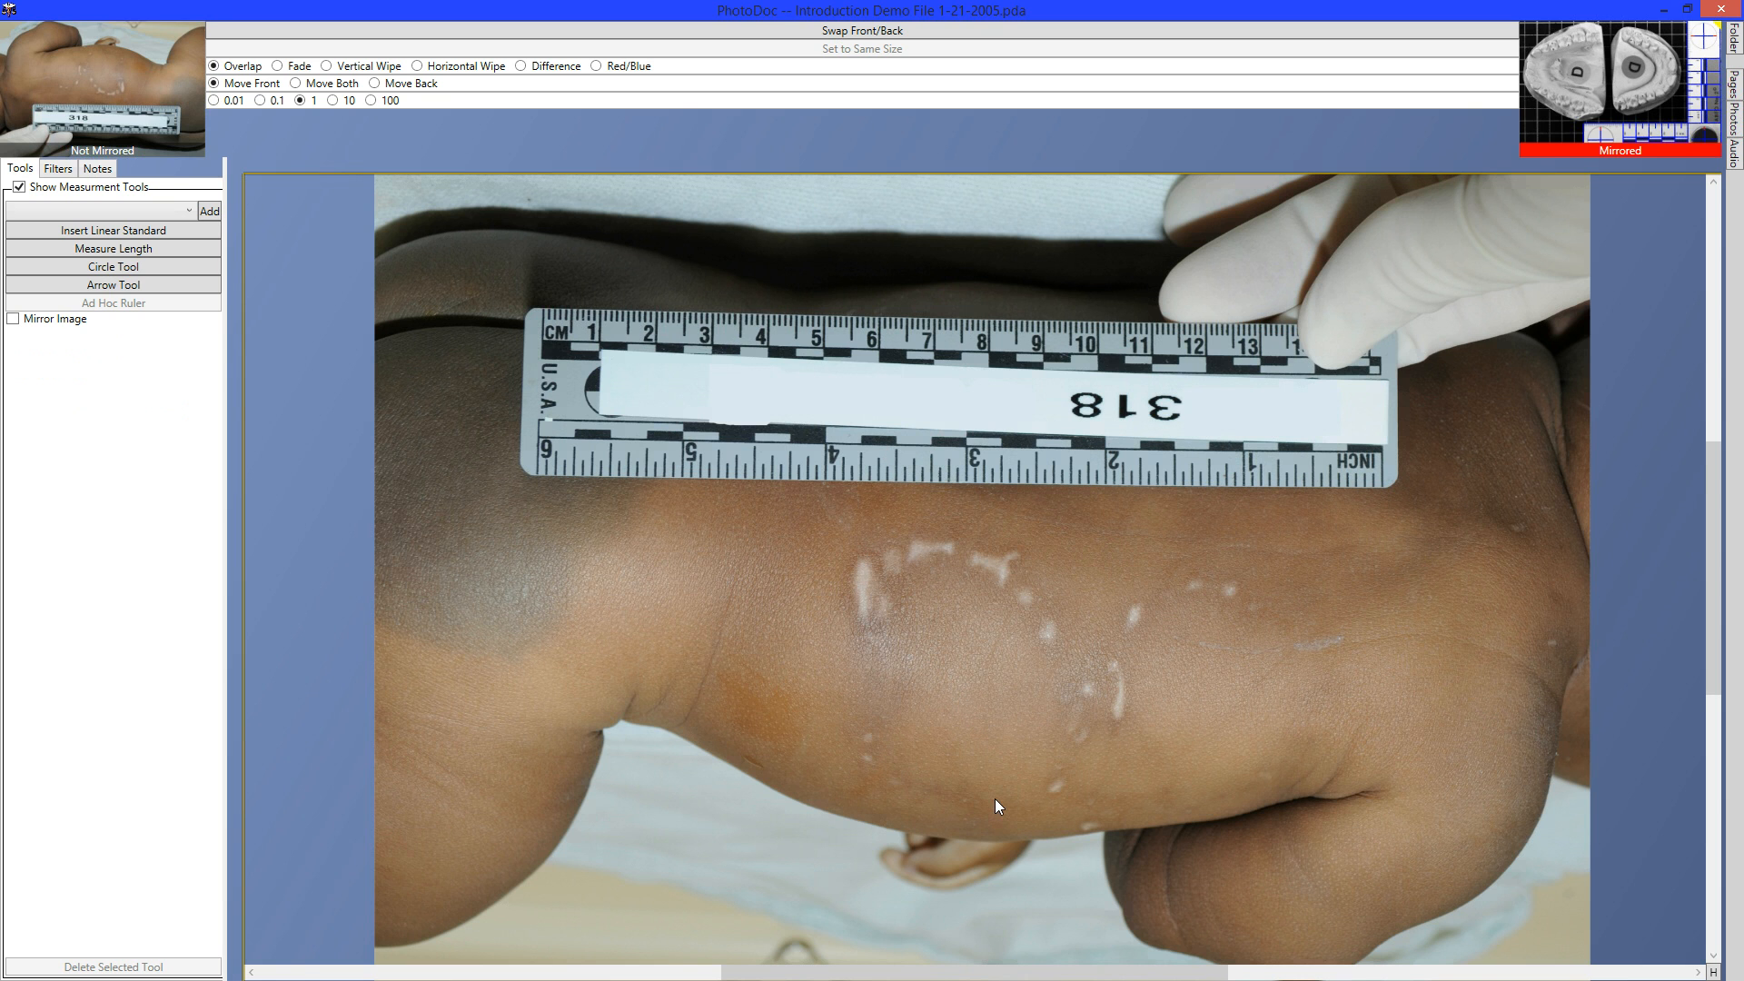
pyautogui.press('space')
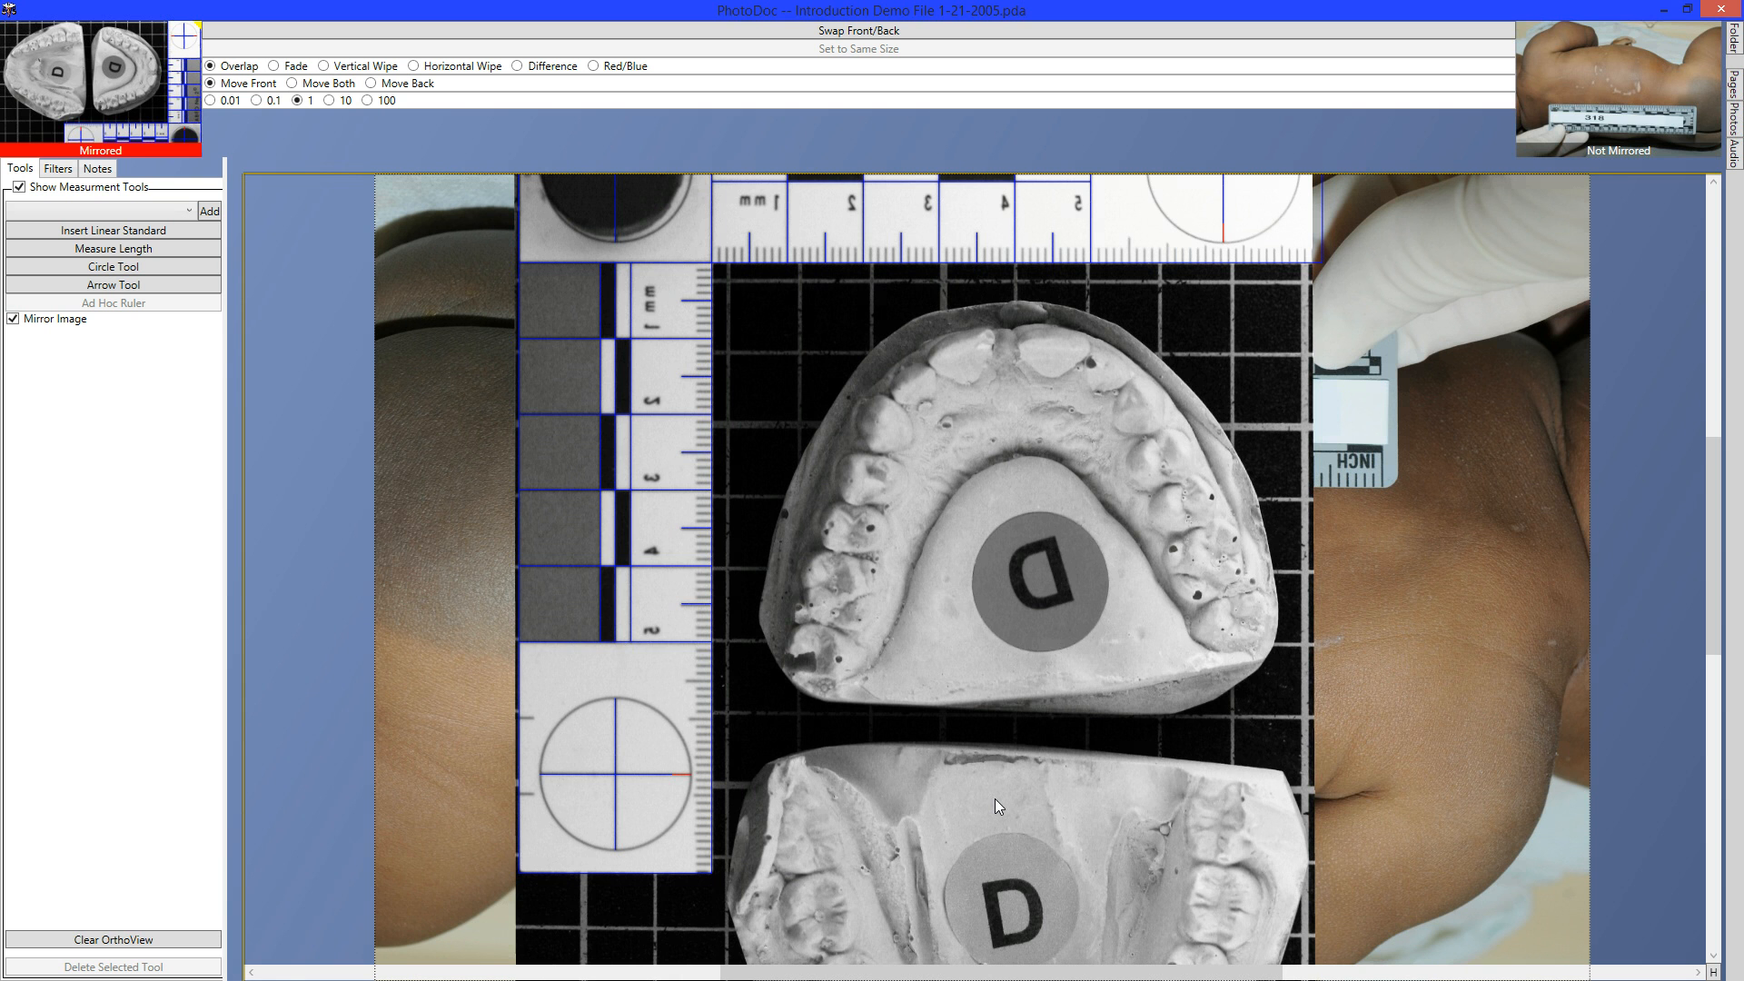
pyautogui.press('space')
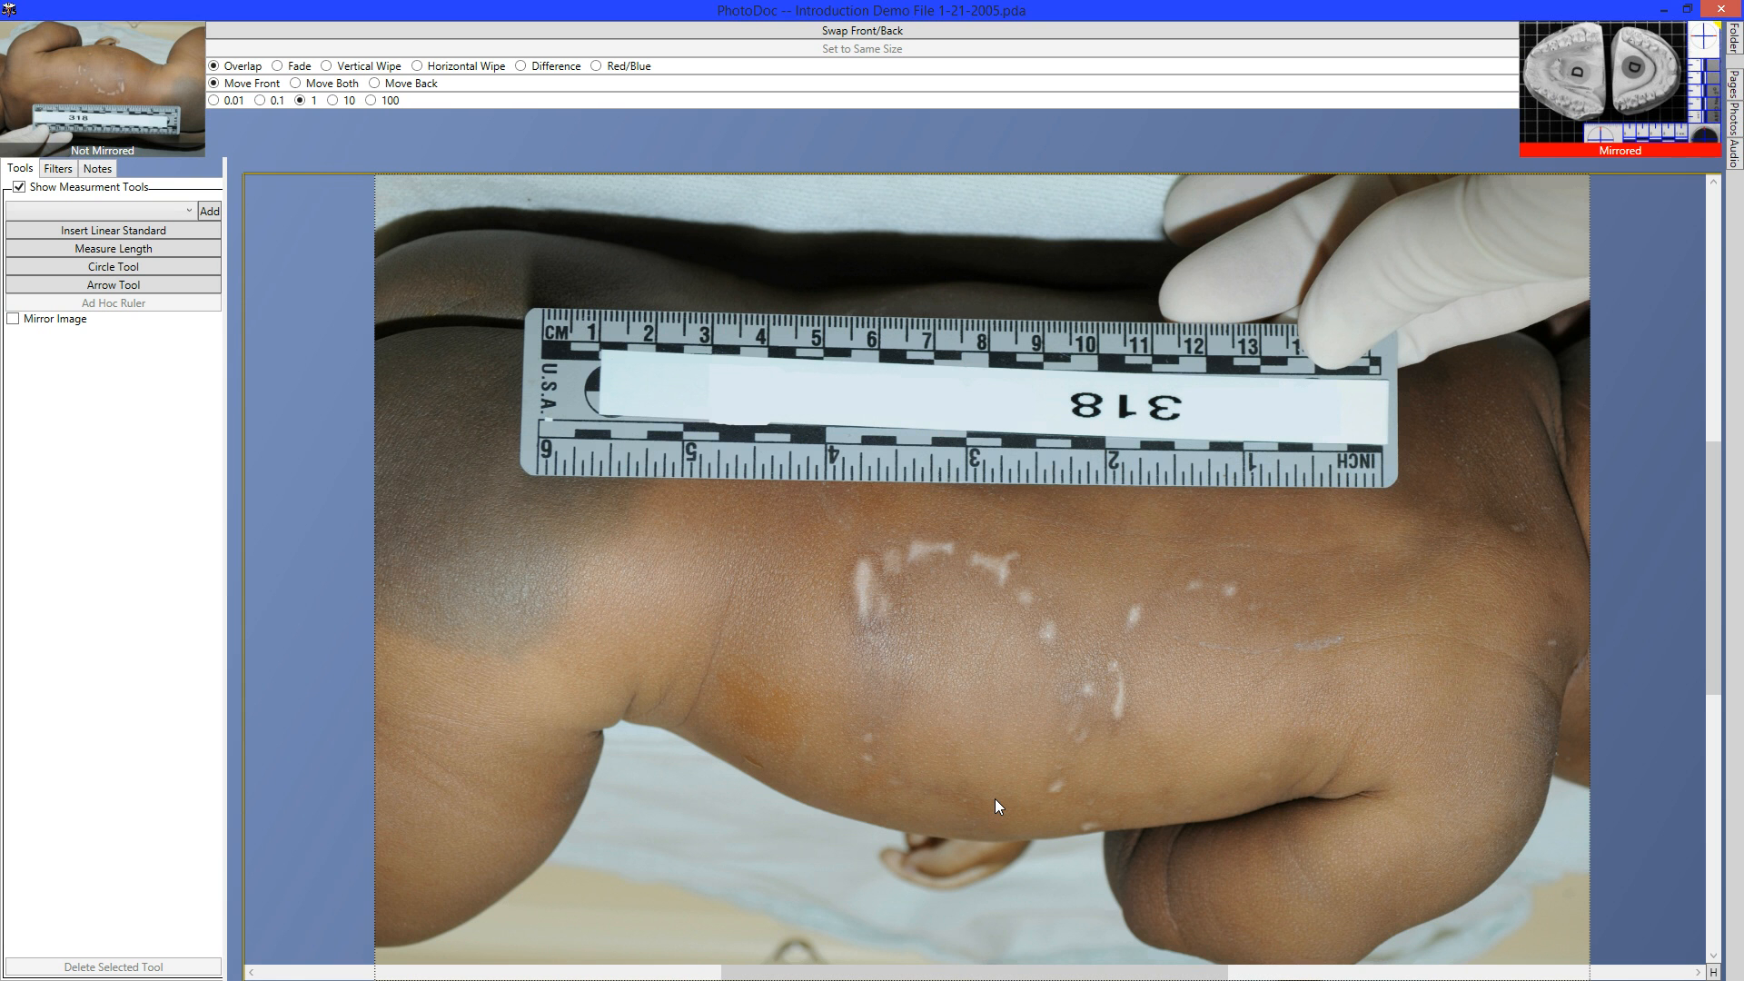
# Switch to the ABFO ruler photo and toggle it repeatedly against the 318 ruler photo.
pyautogui.press('pagedown')
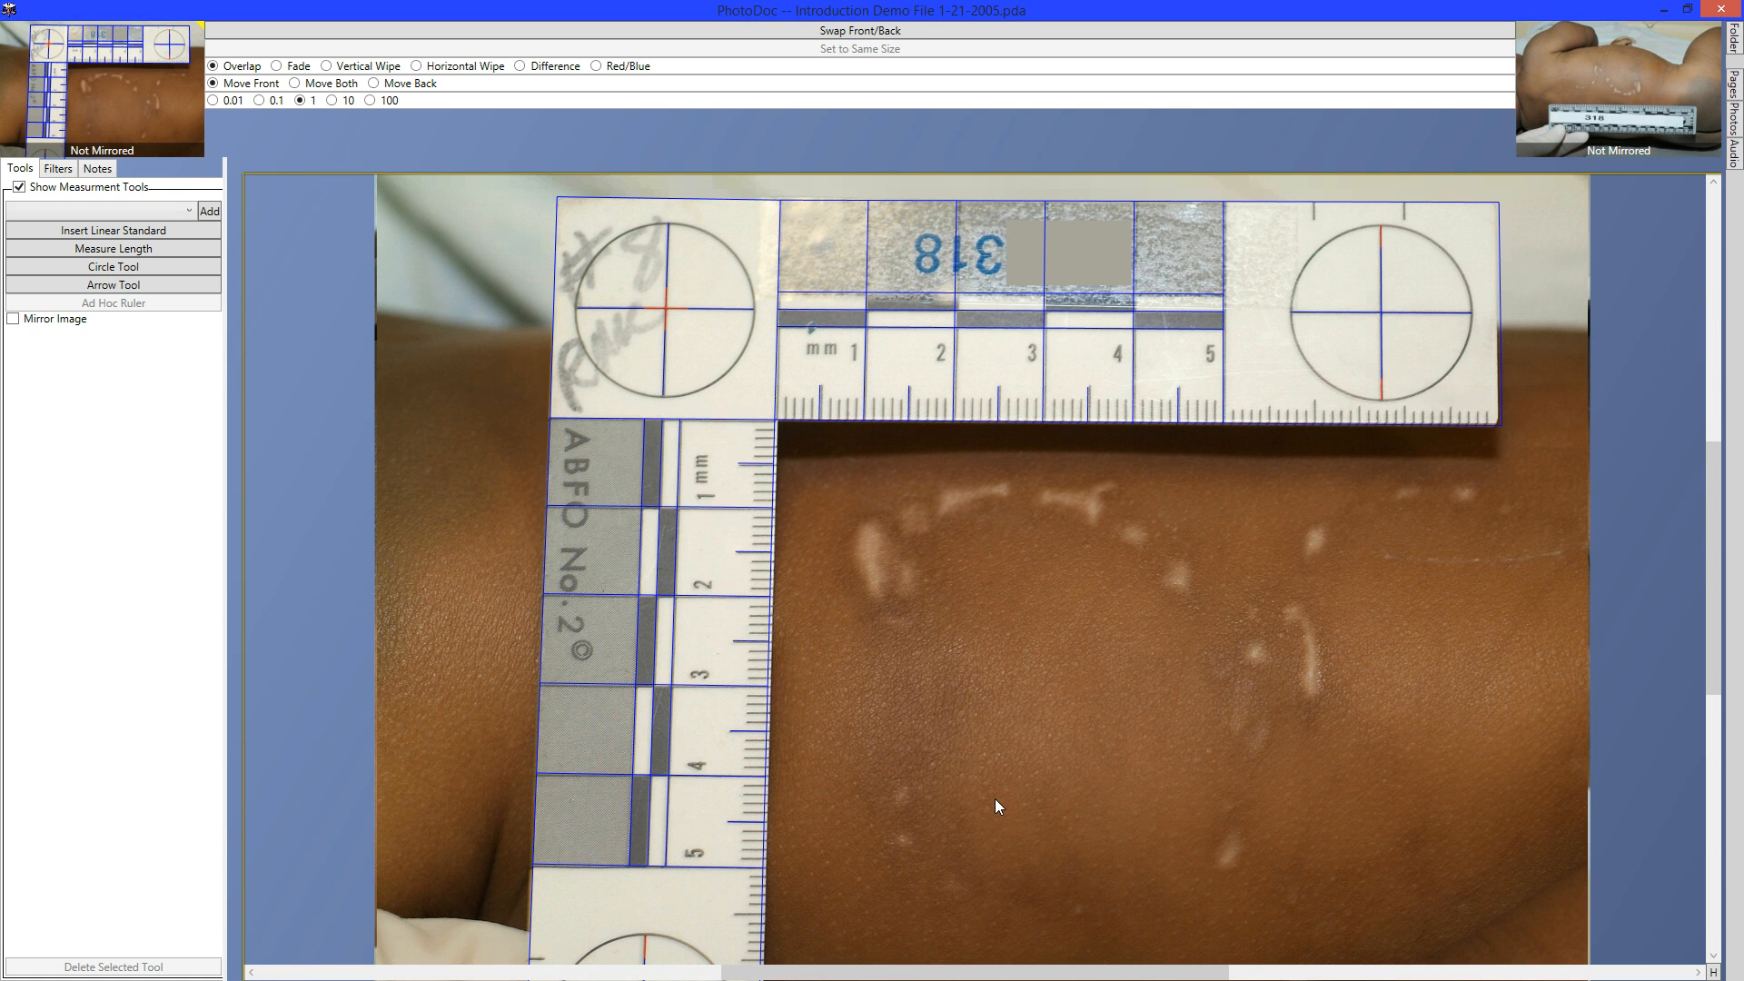
pyautogui.press('space')
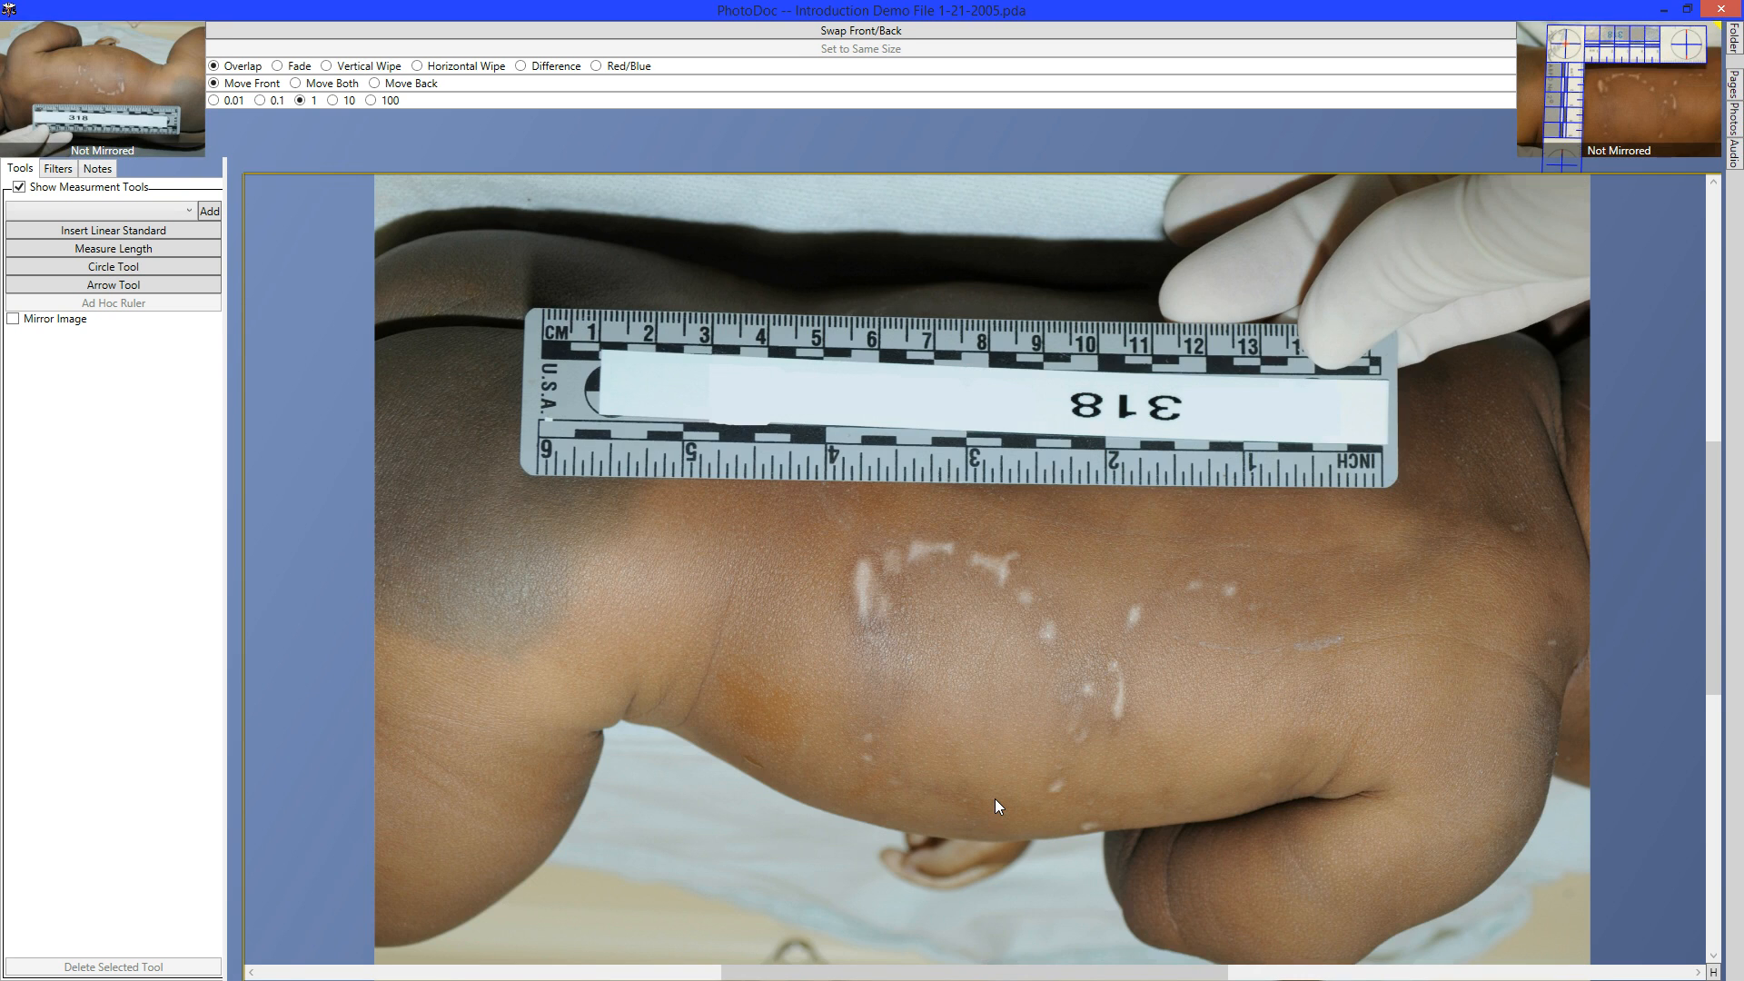
pyautogui.press('space')
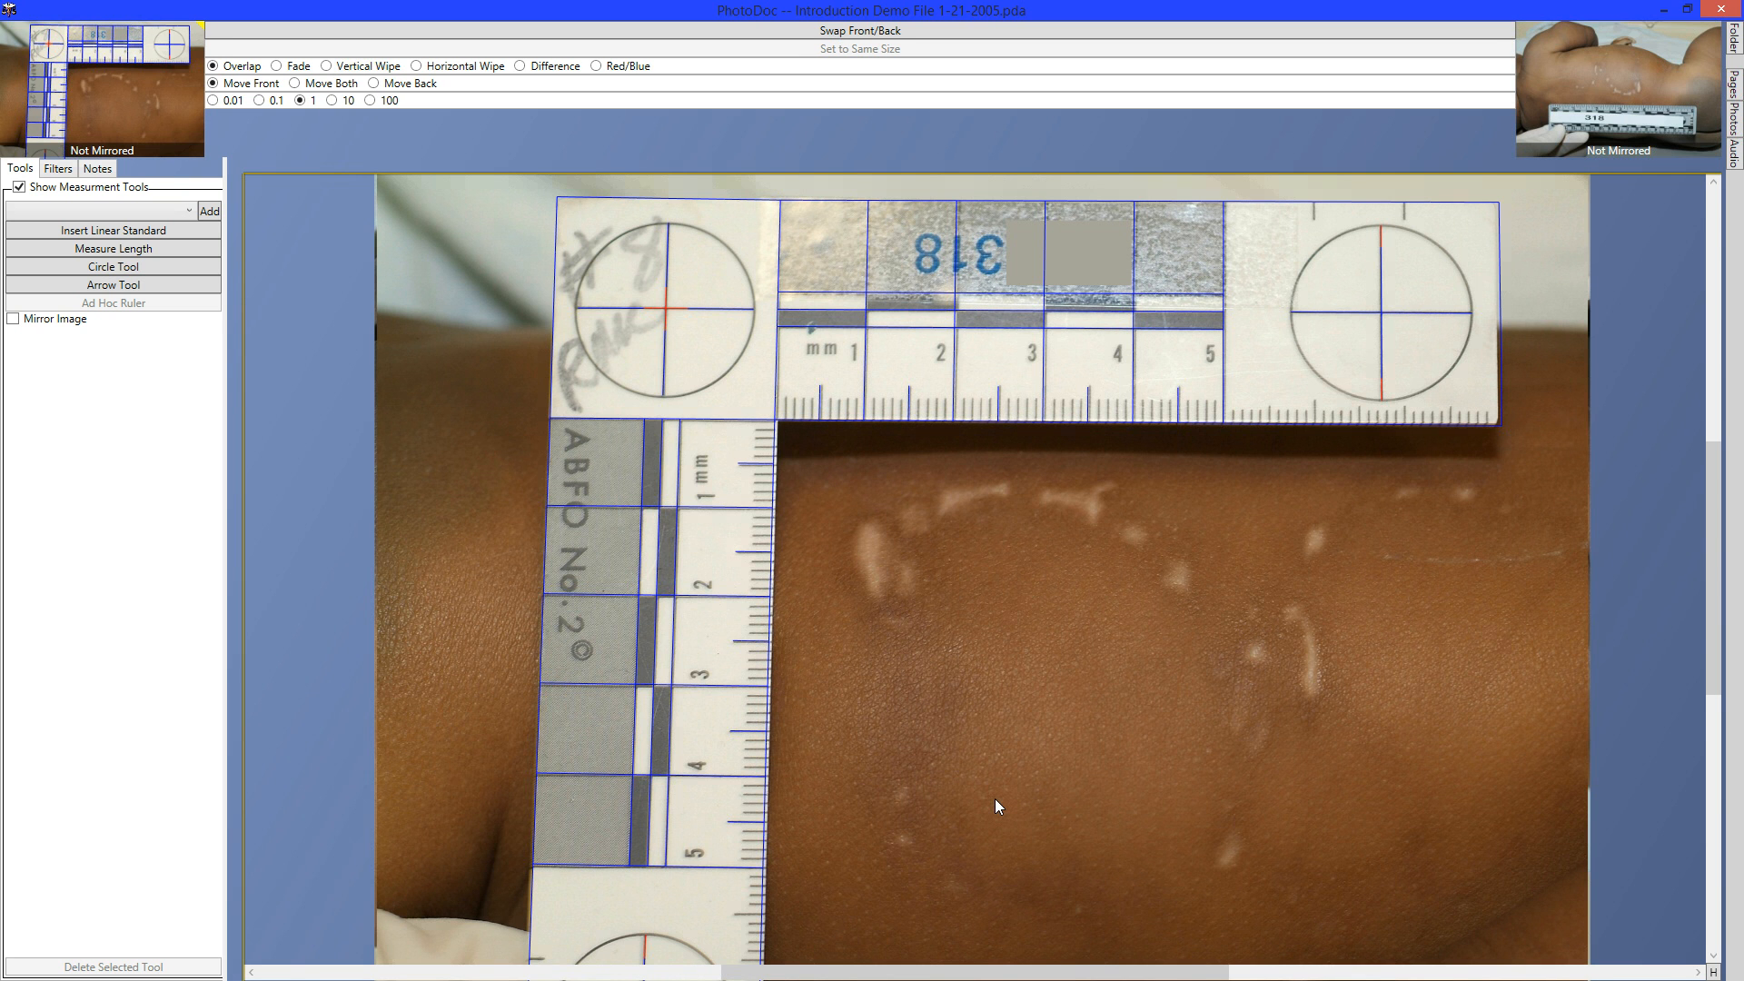
pyautogui.press('space')
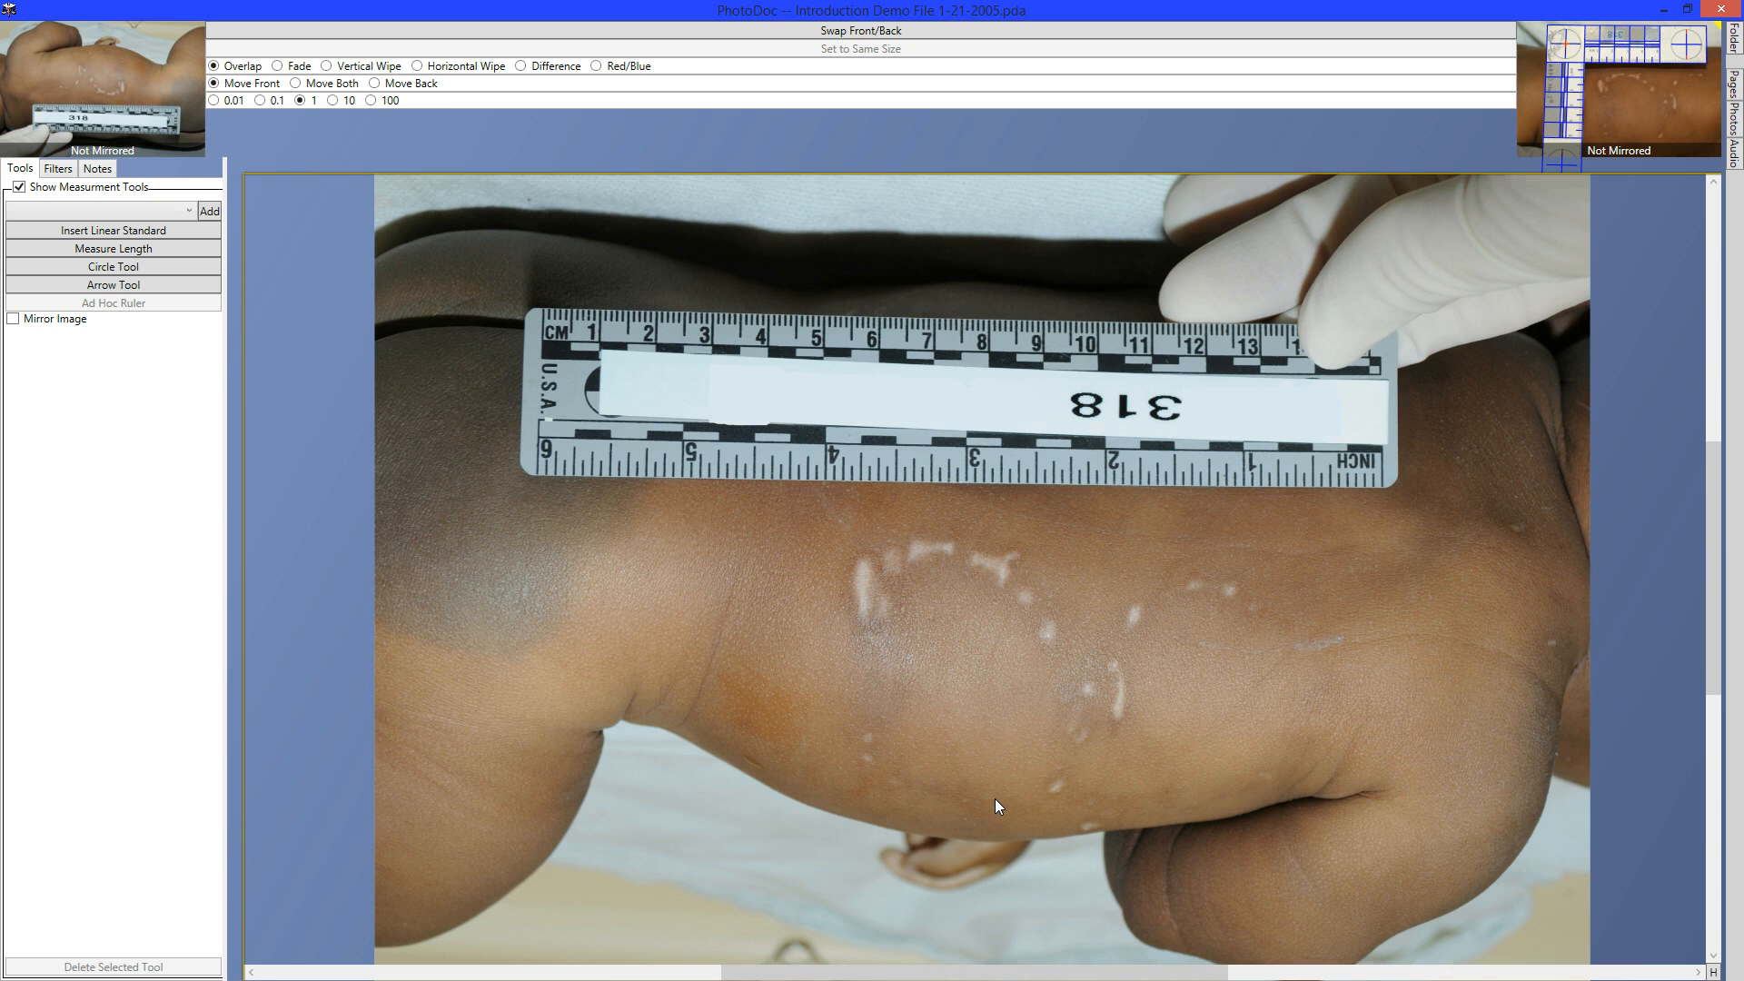
pyautogui.press('space')
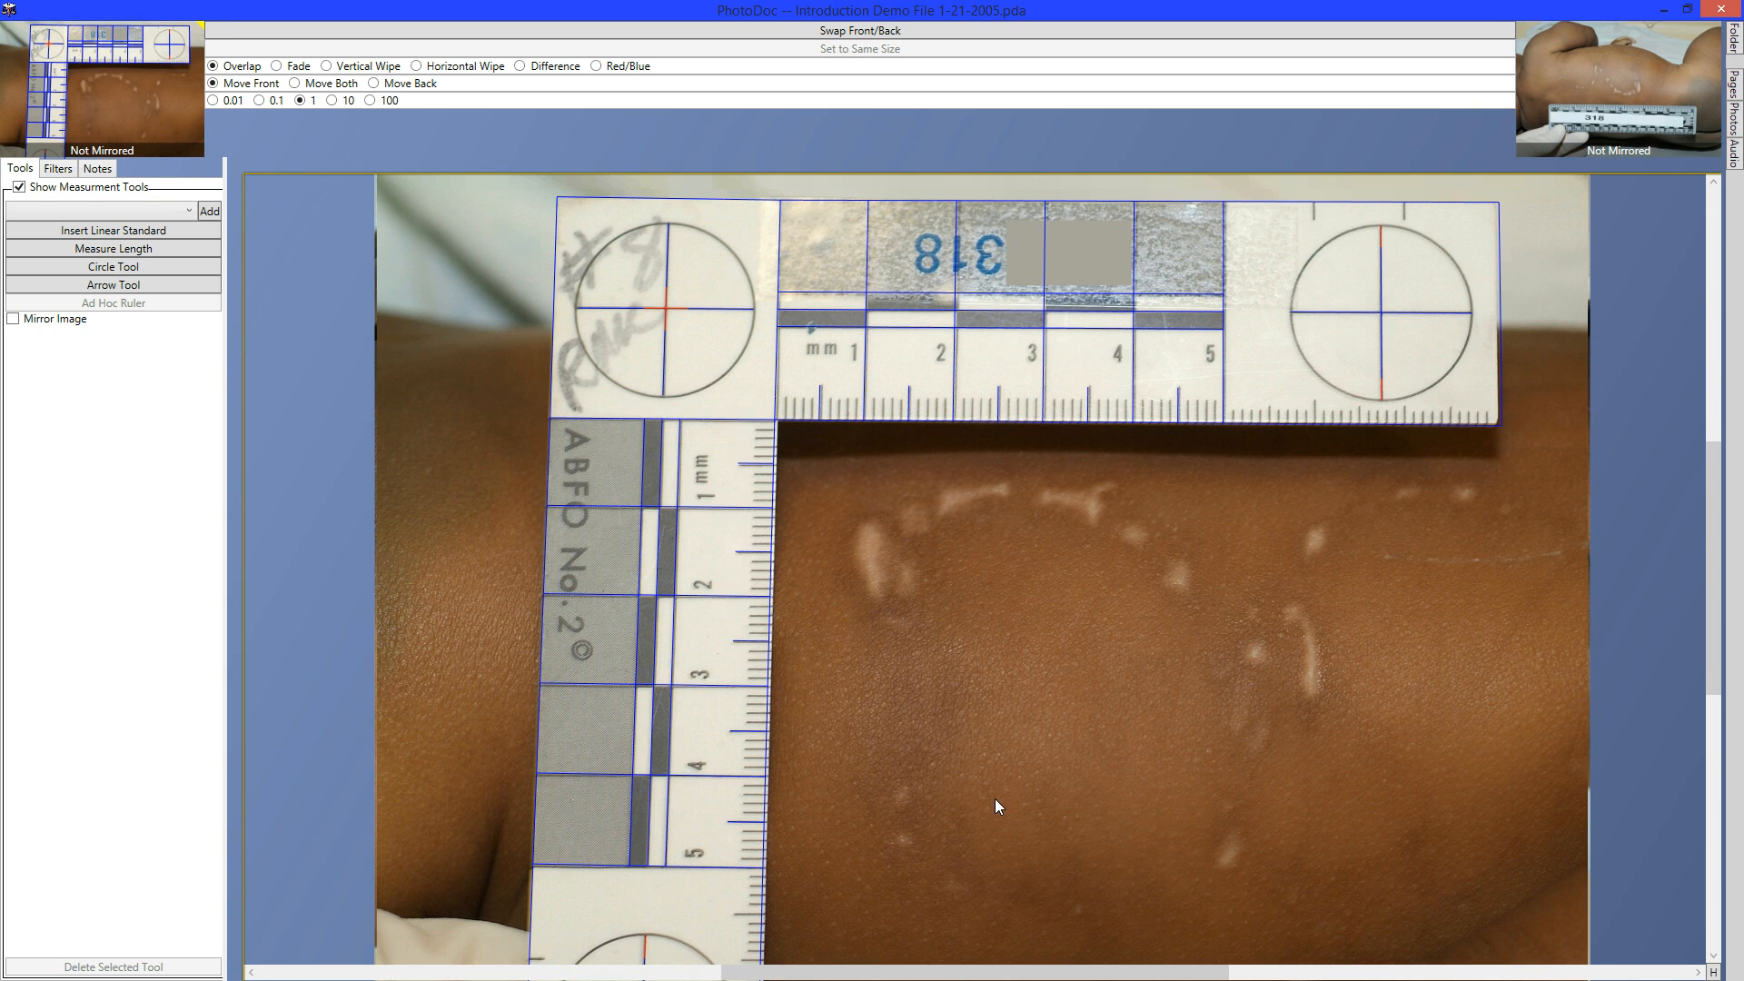
pyautogui.press('space')
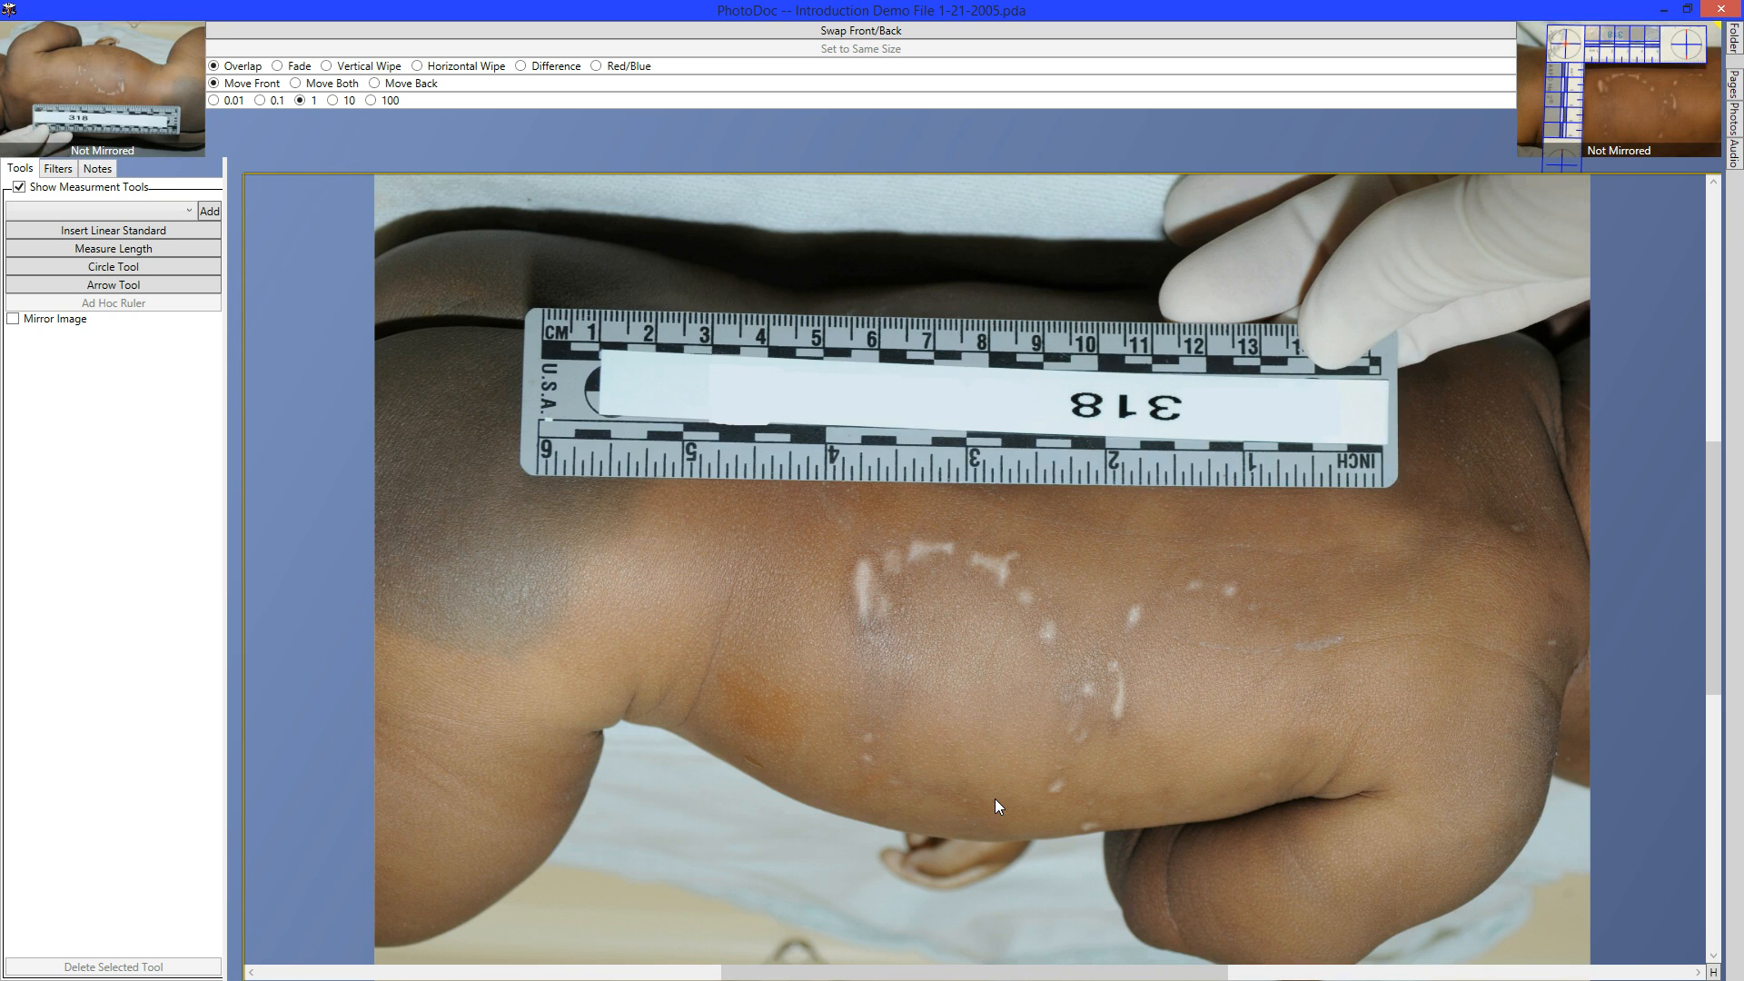
pyautogui.press('space')
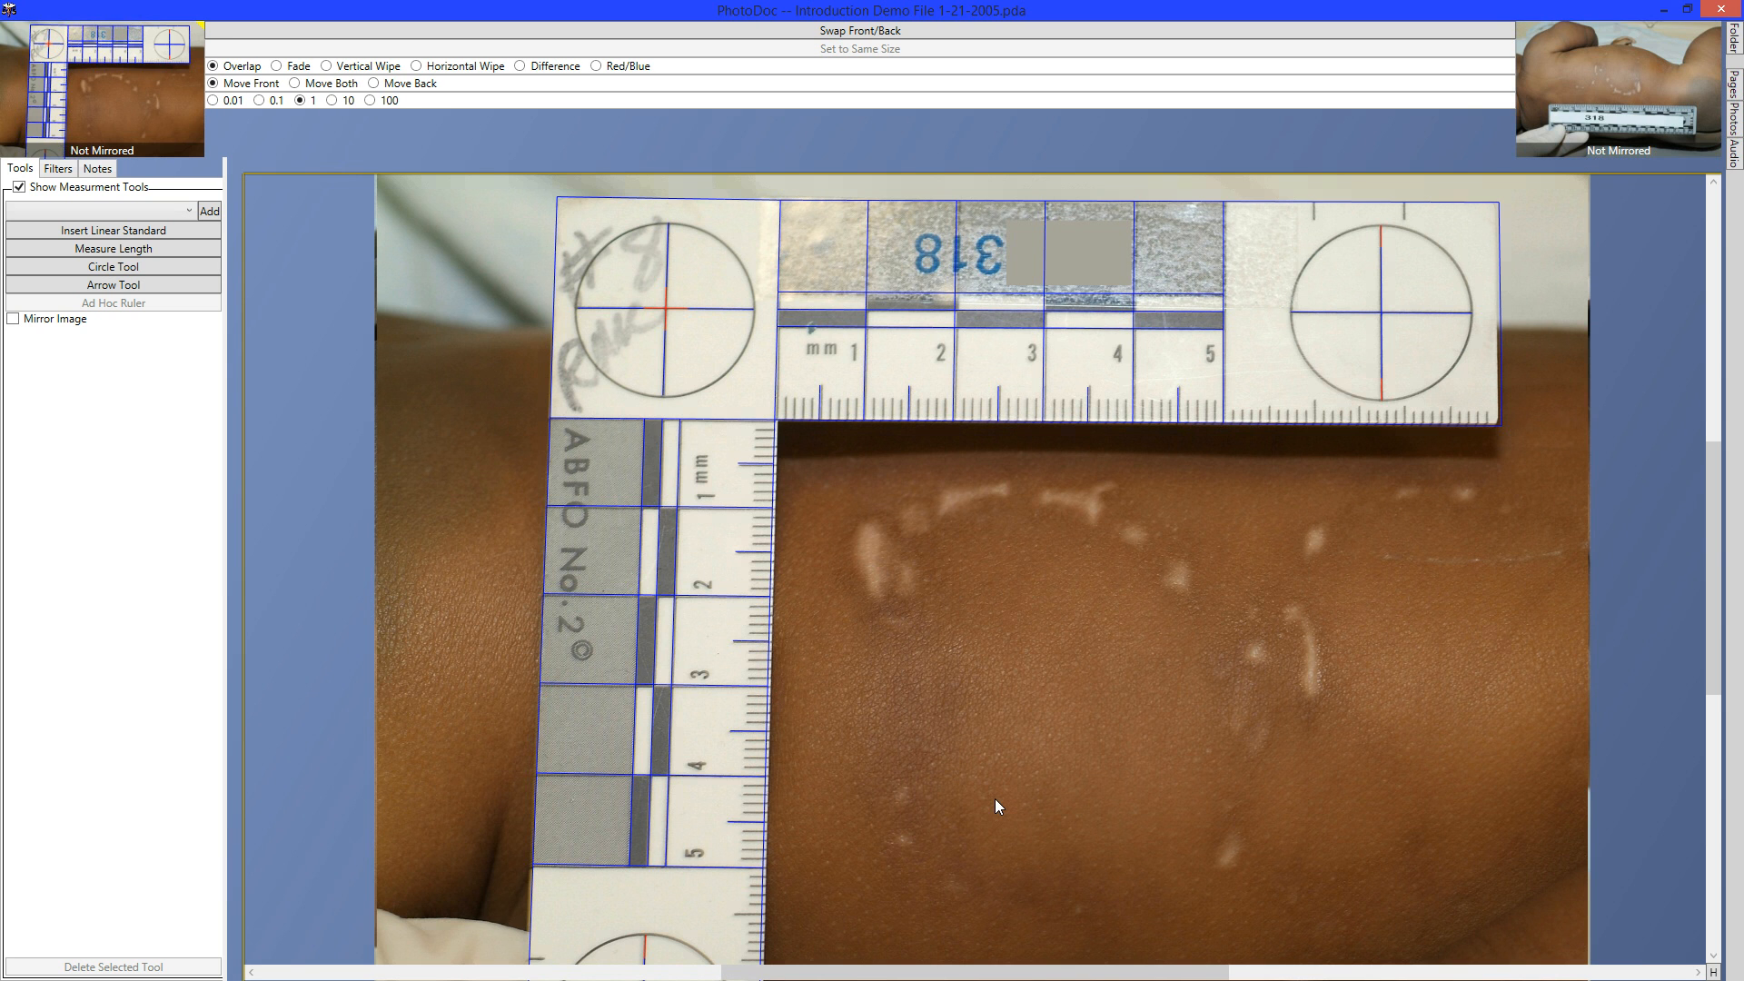
pyautogui.press('space')
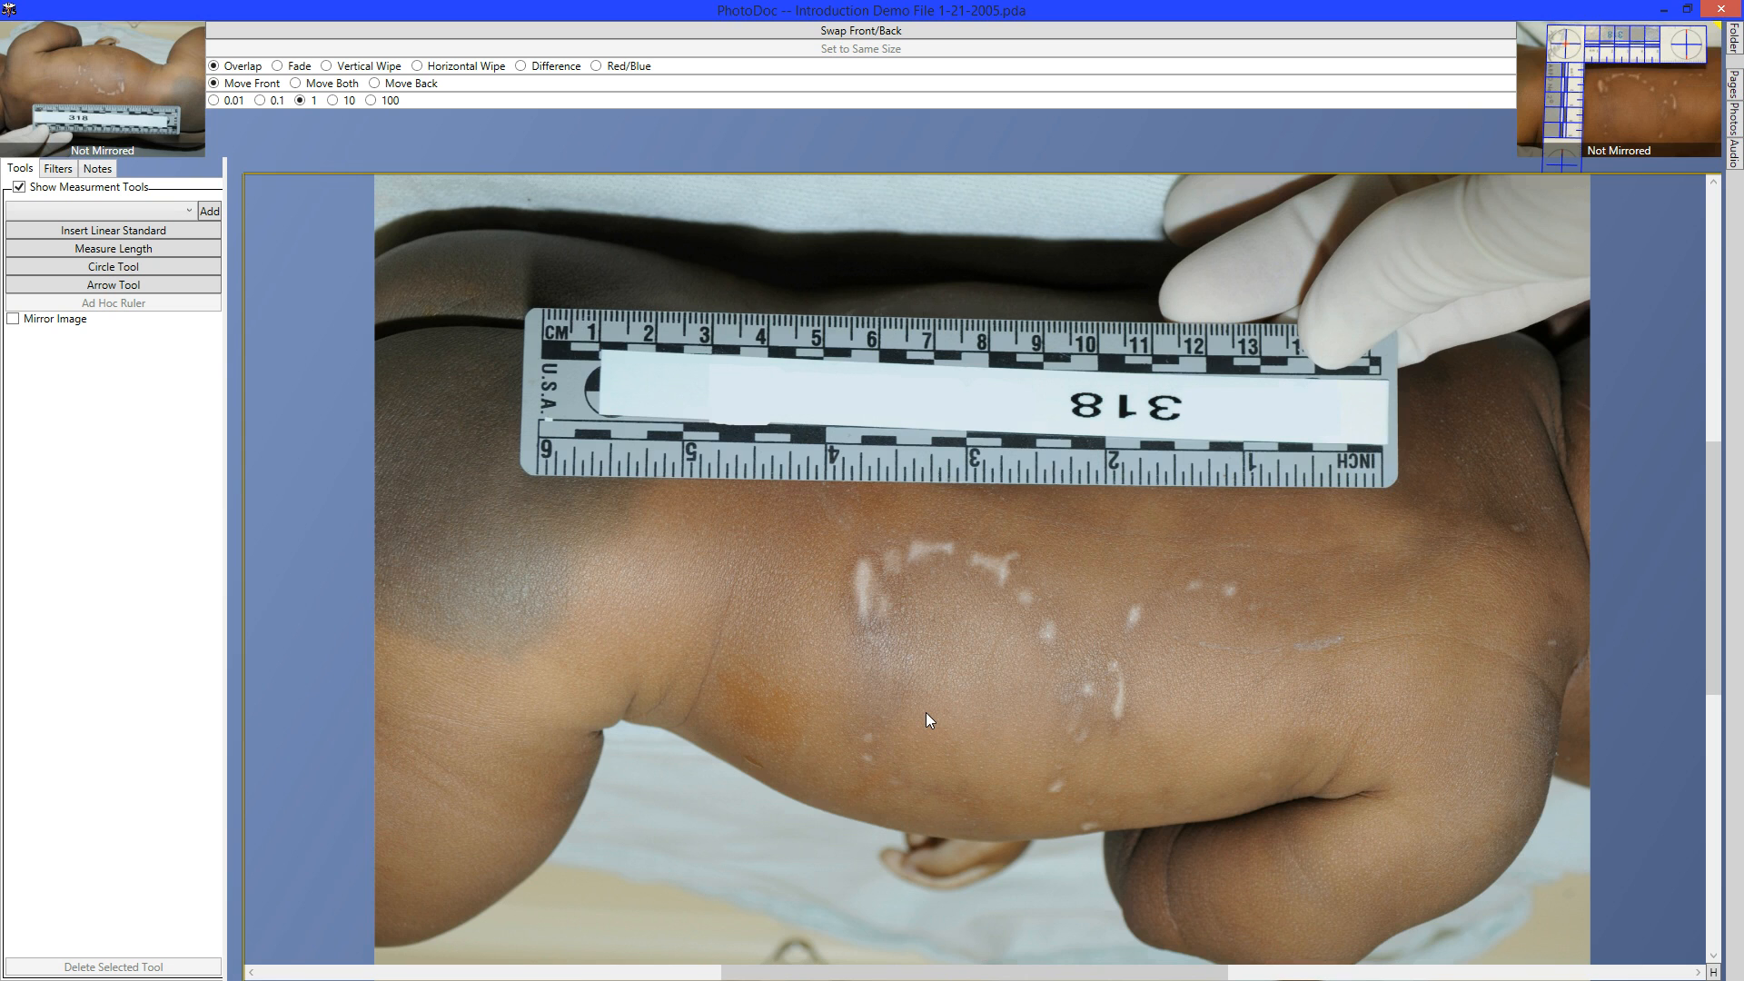
pyautogui.press('space')
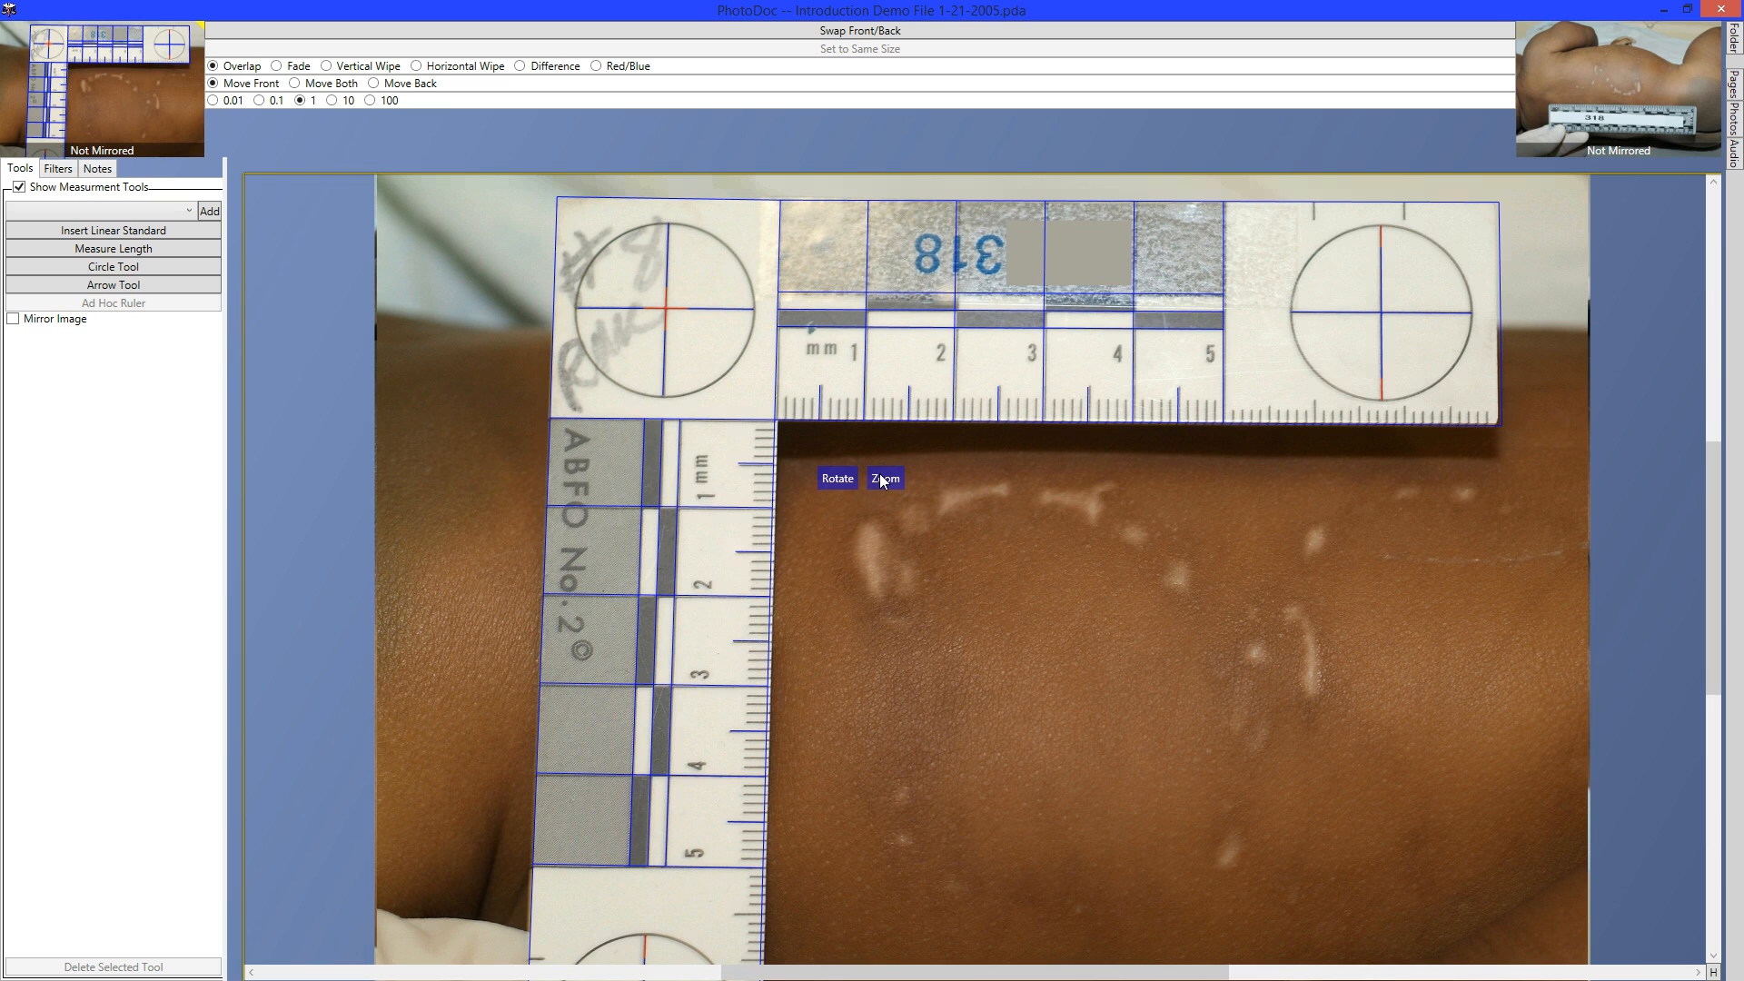
# Zoom into the ABFO photo, pan to the bite marks by the ruler corner, and select the calibration crosshair.
pyautogui.moveTo(879, 473); pyautogui.dragTo(865, 451)
pyautogui.moveTo(1043, 574); pyautogui.dragTo(803, 576)
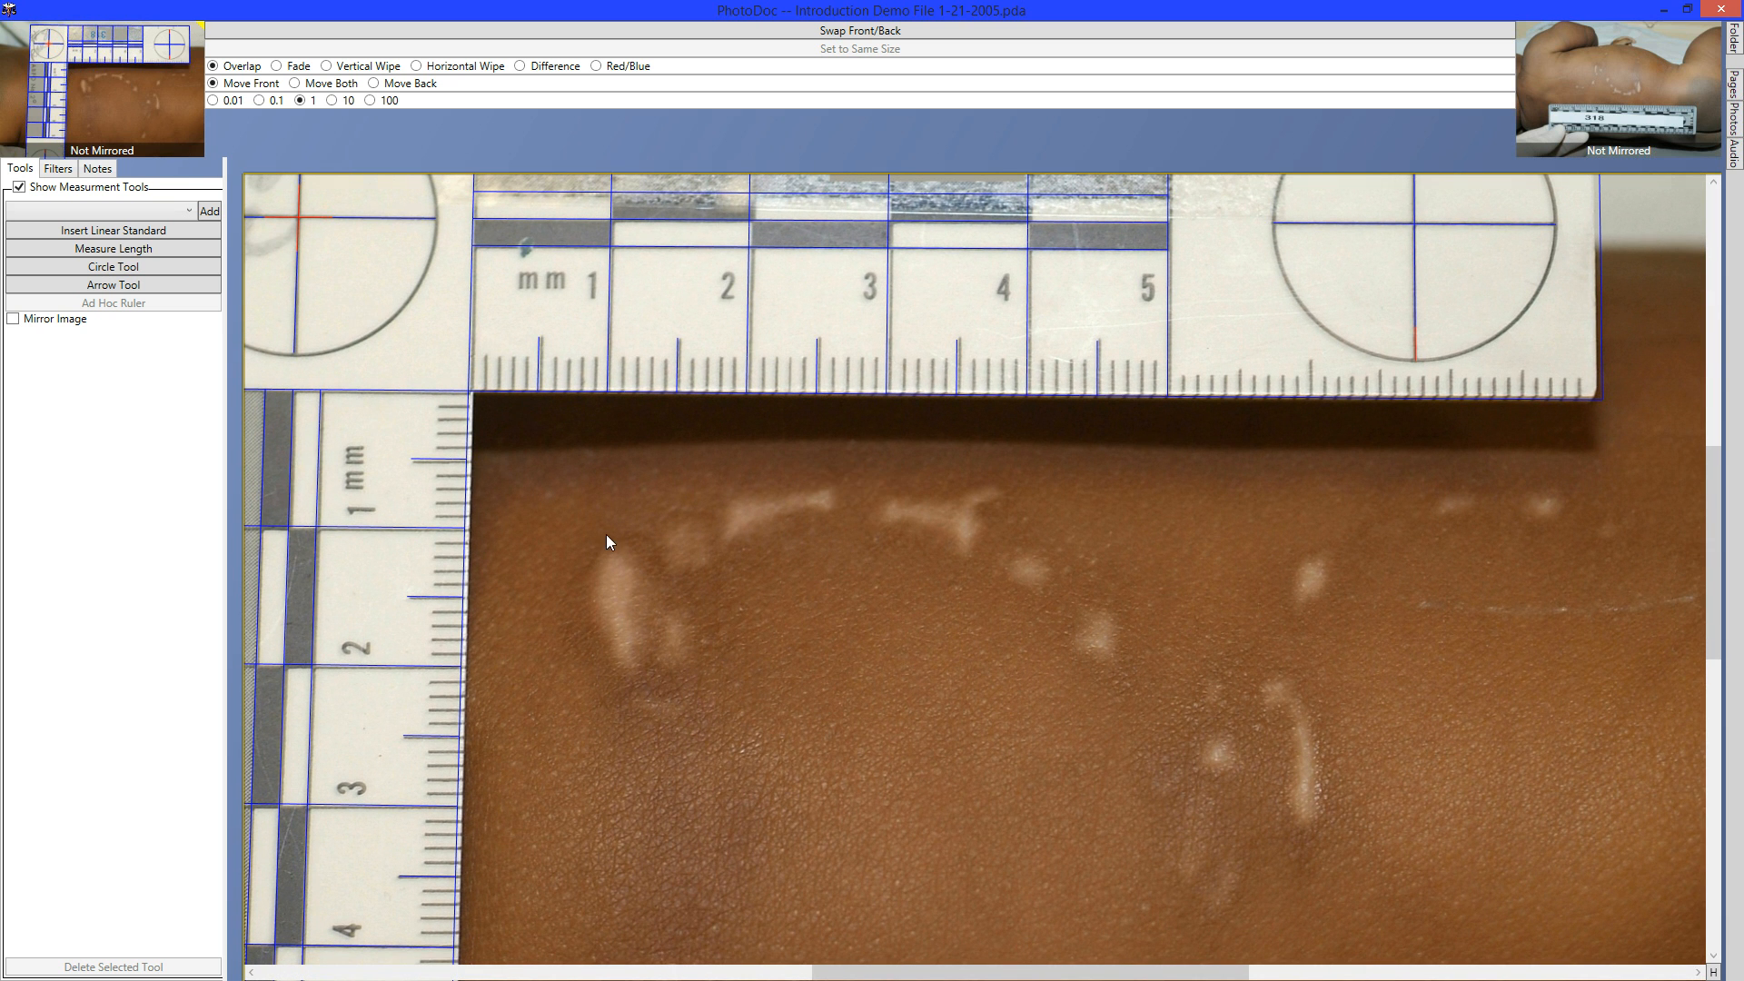
pyautogui.click(286, 210)
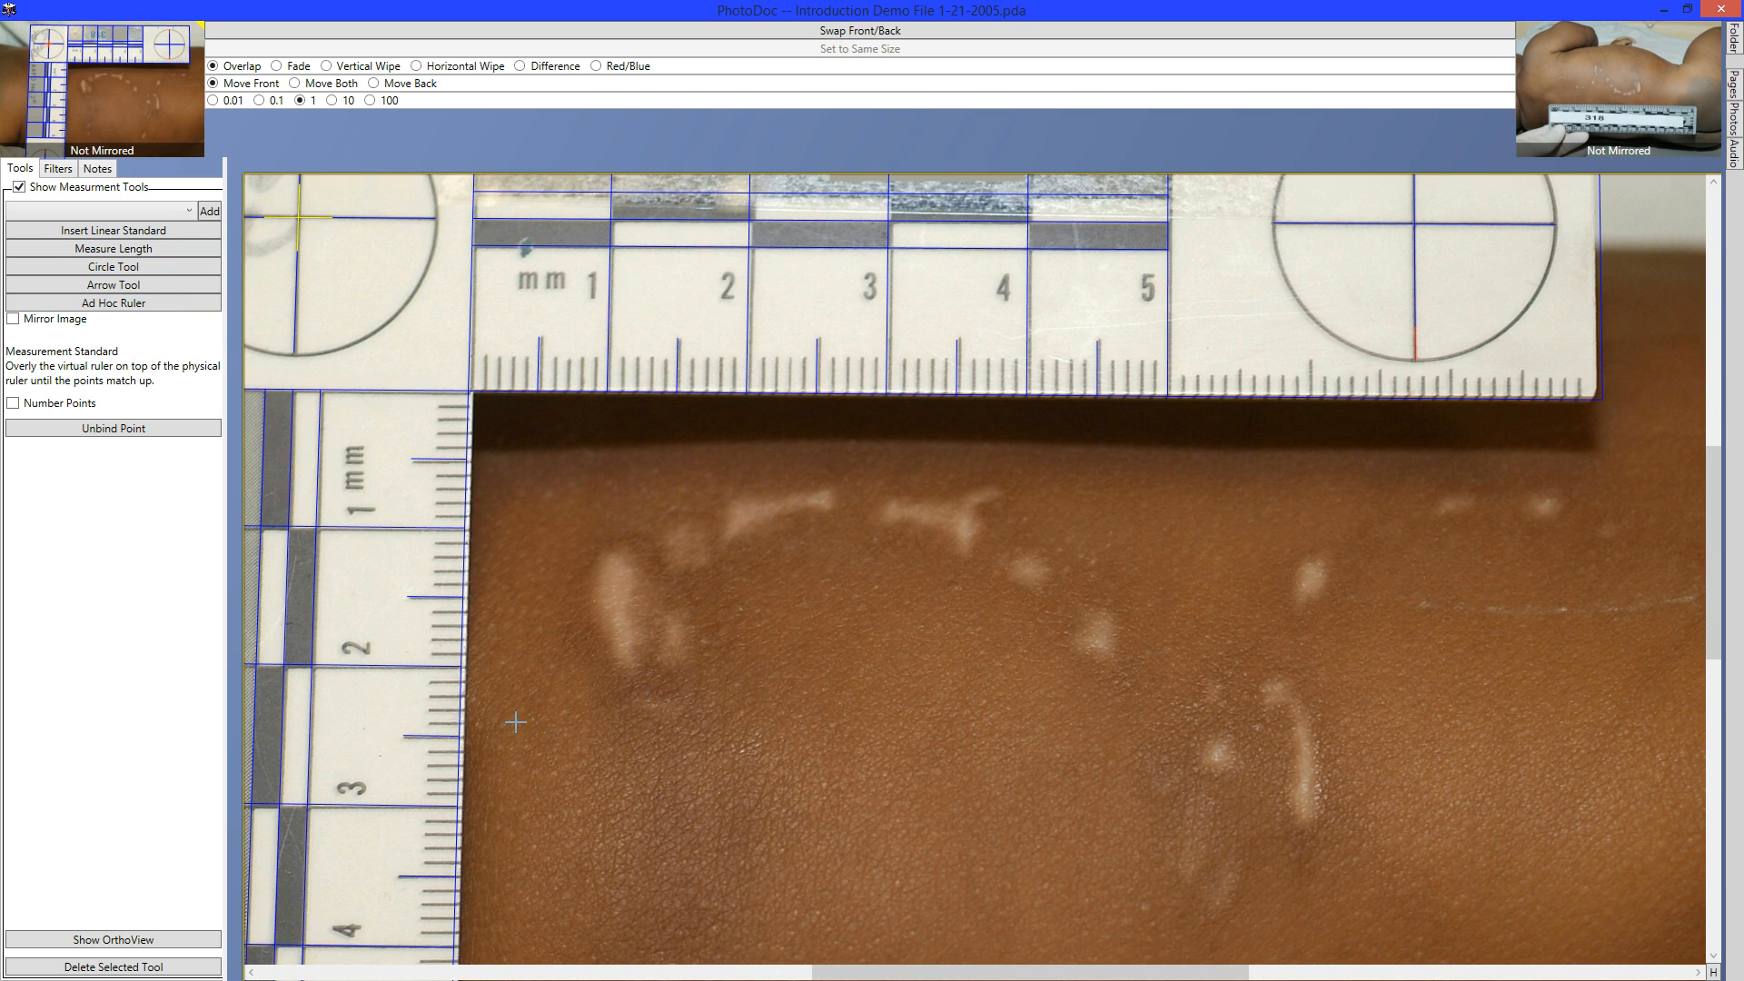
# Place ad hoc ruler points 1–6 along the upper bite-mark arc.
pyautogui.click(623, 669)
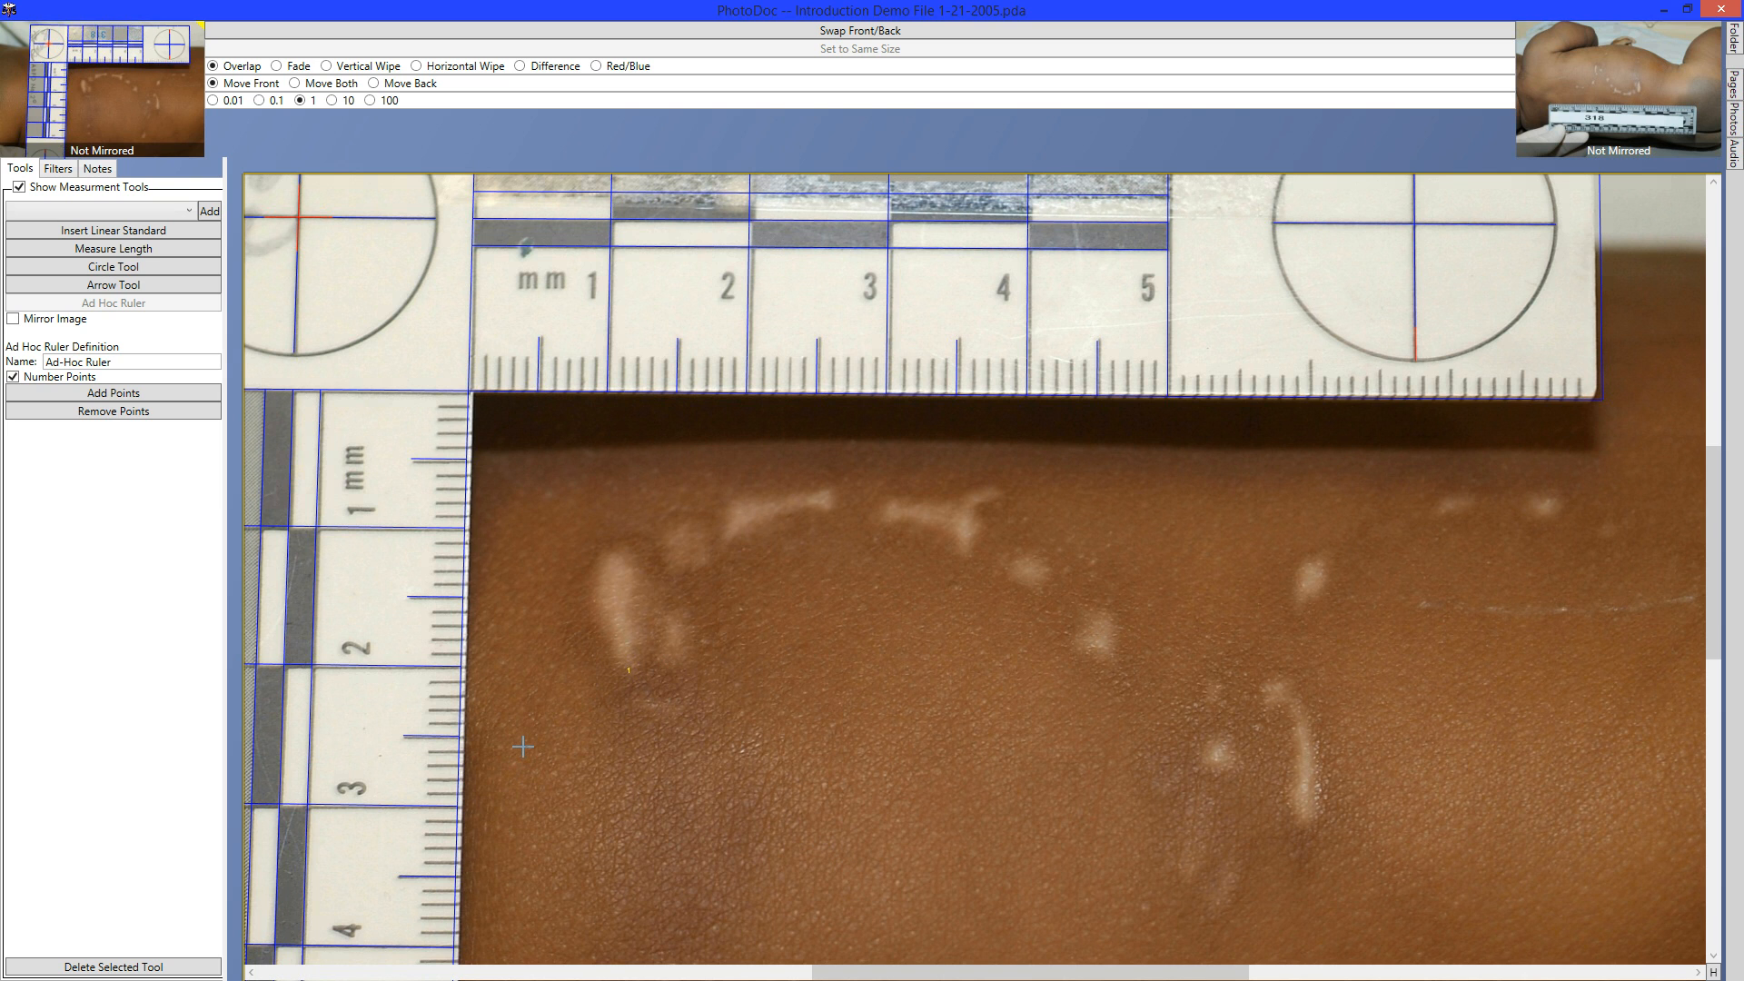
pyautogui.click(617, 553)
pyautogui.click(730, 541)
pyautogui.click(833, 493)
pyautogui.click(904, 517)
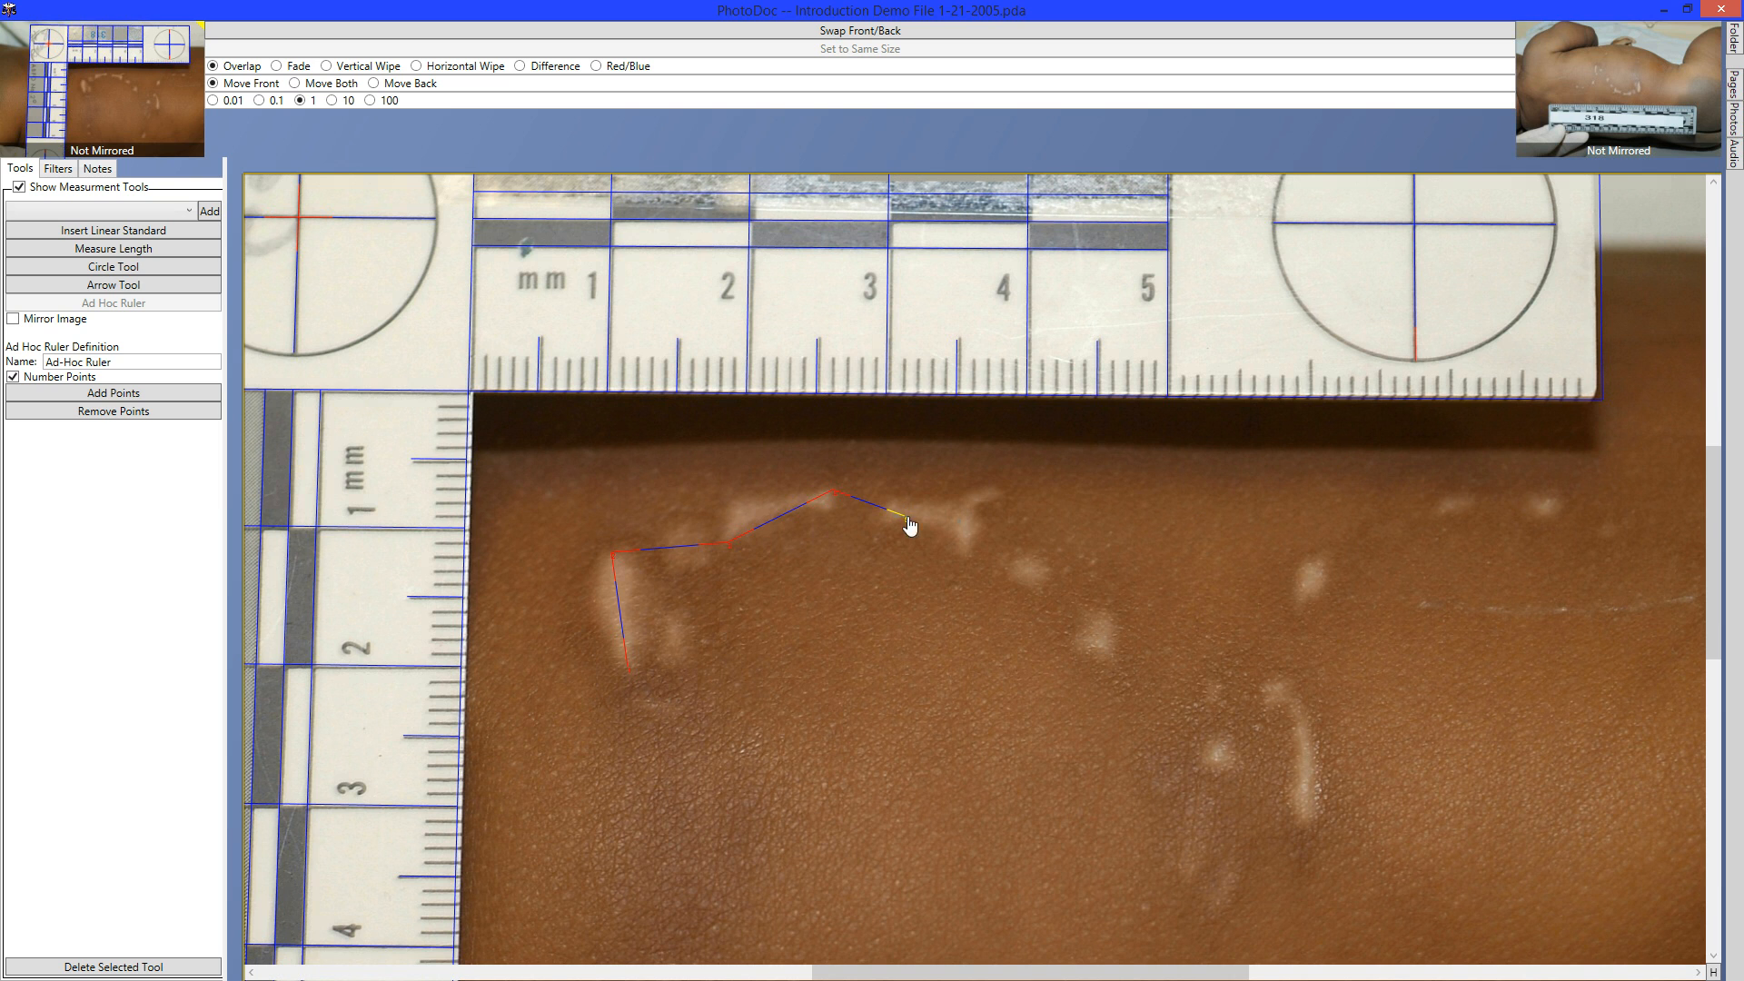
pyautogui.click(1004, 499)
# Add points 7–9 to finish the arc, nudging 8 and 9, and start naming it 'Bite Me Ruler'.
pyautogui.click(987, 522)
pyautogui.click(1046, 576)
pyautogui.press('Up')
pyautogui.click(1104, 650)
pyautogui.press('Down')
pyautogui.moveTo(183, 361); pyautogui.dragTo(6, 430)
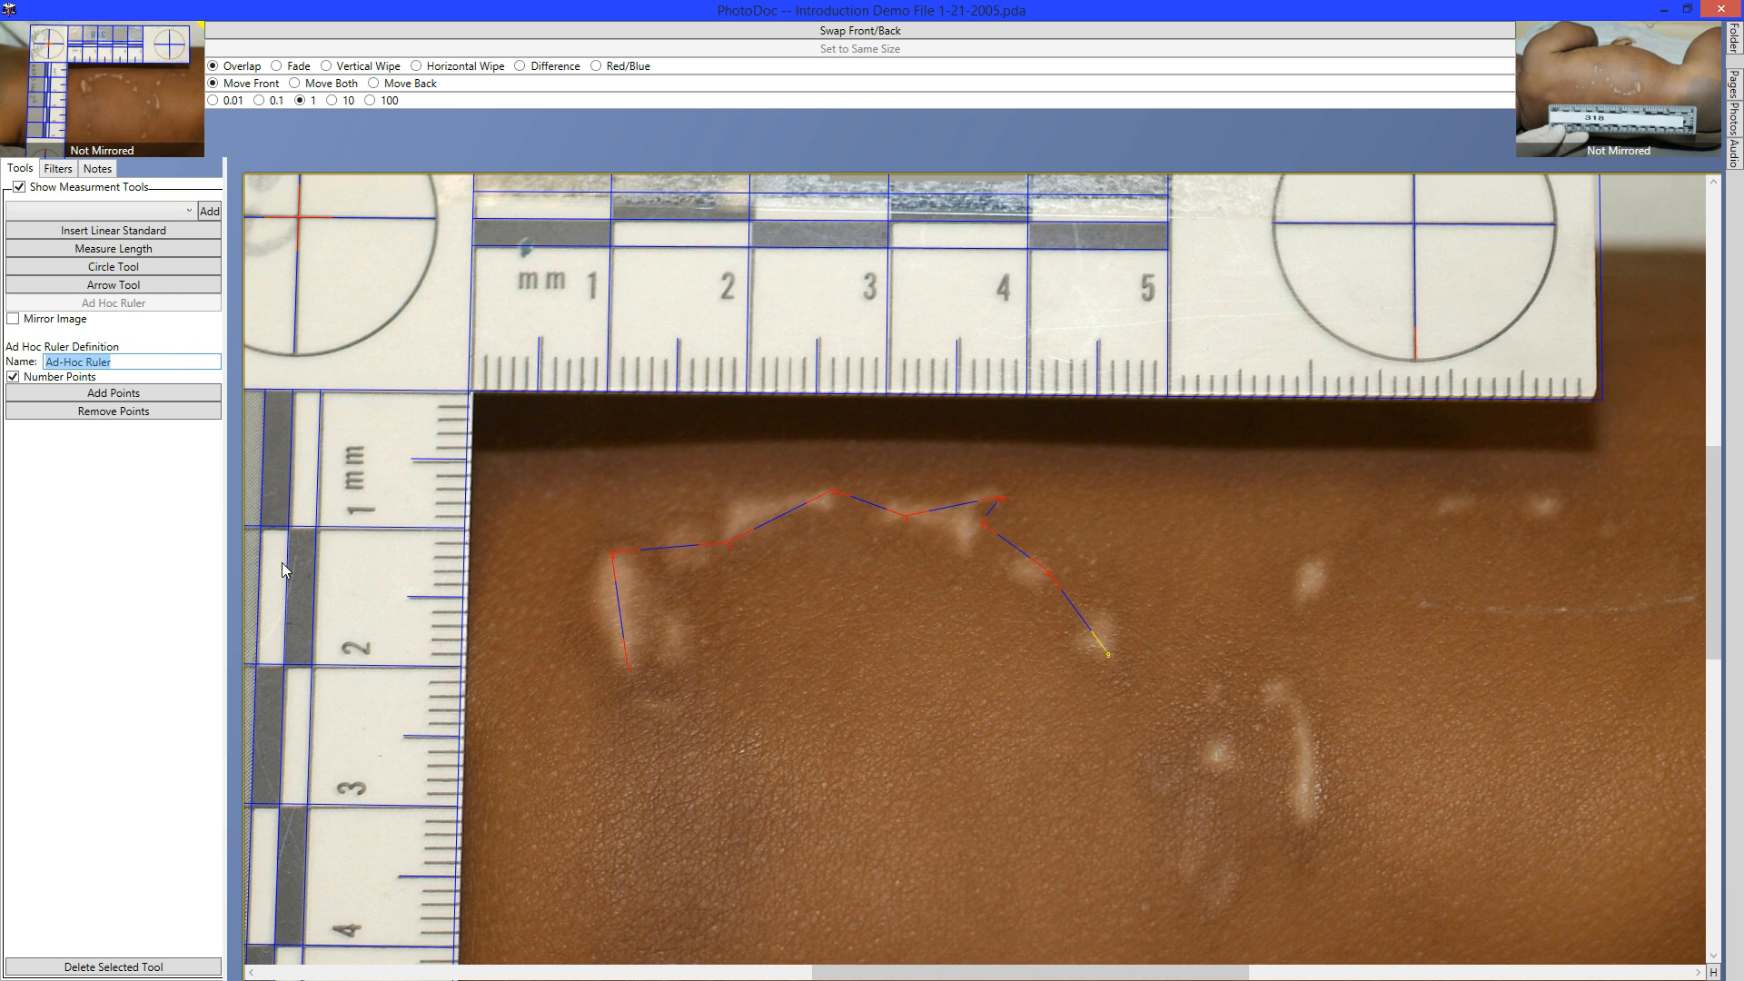
pyautogui.write('Bite Me Rule')
# Finish the ad hoc ruler, bring the 318 ruler photo to front, and shift it to align the bite marks.
pyautogui.moveTo(761, 657)
pyautogui.mouseDown()
pyautogui.moveTo(752, 597)
pyautogui.moveTo(695, 534)
pyautogui.moveTo(656, 439)
pyautogui.moveTo(665, 330)
pyautogui.moveTo(692, 361)
pyautogui.mouseUp()
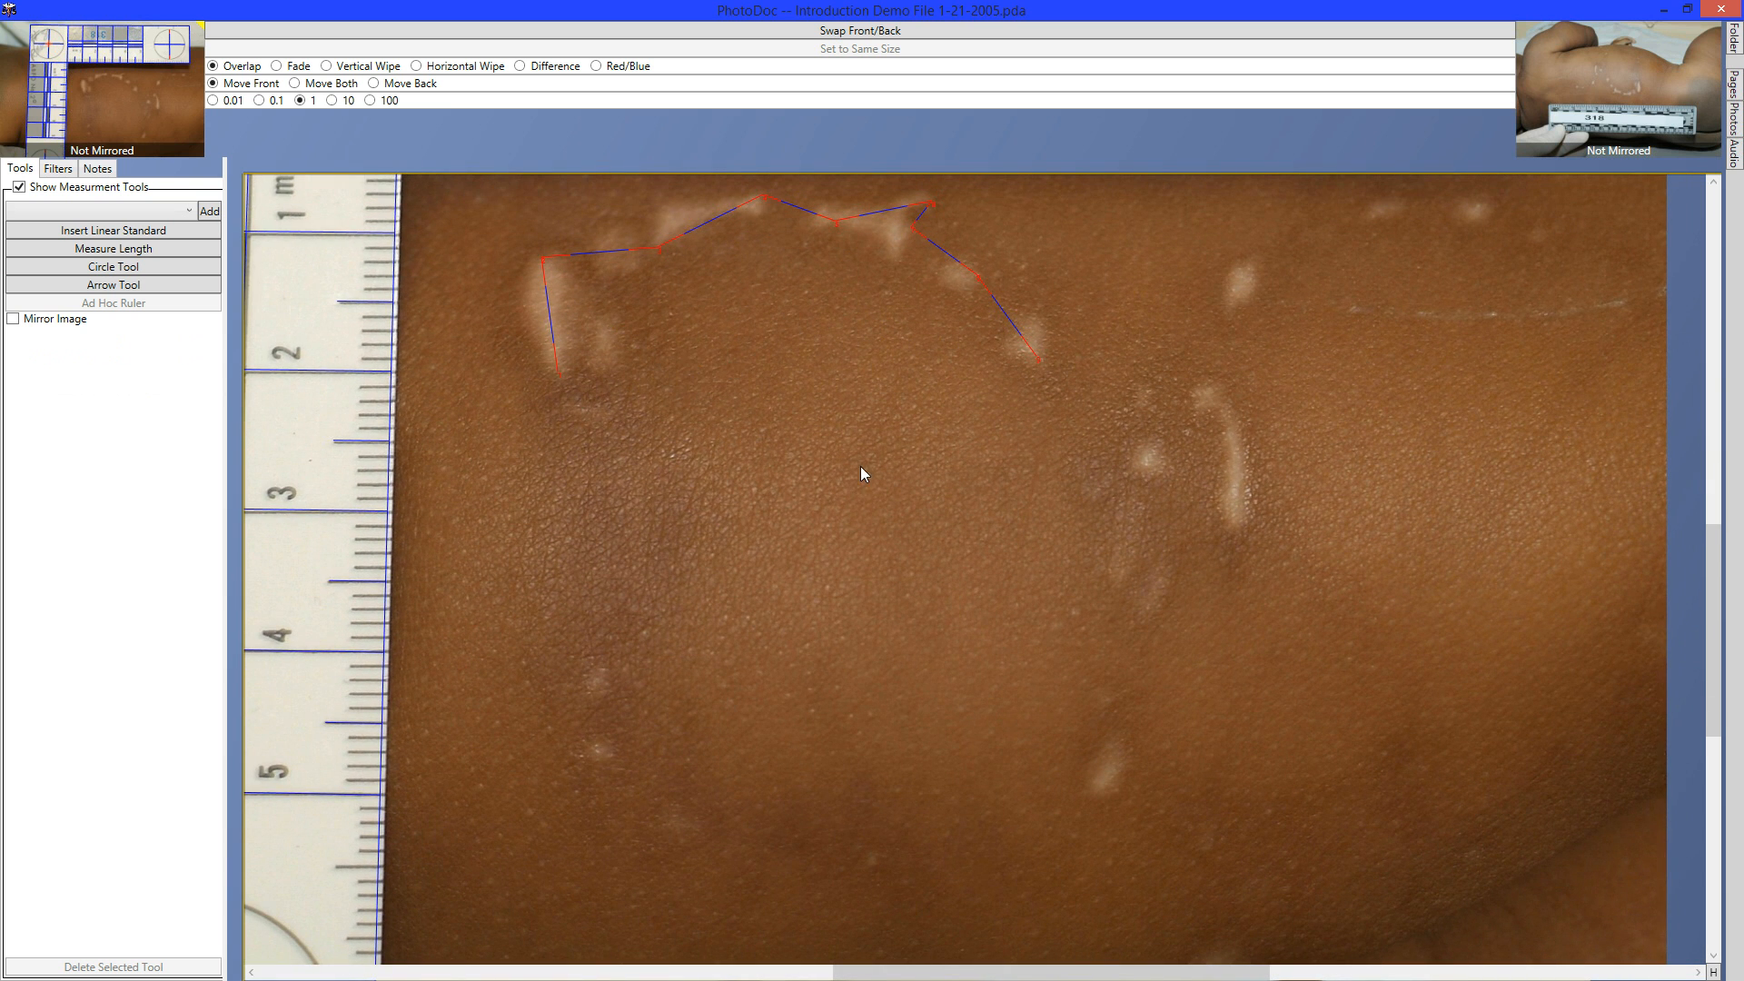
pyautogui.press('space')
pyautogui.moveTo(854, 579); pyautogui.dragTo(847, 510)
pyautogui.moveTo(1040, 602); pyautogui.dragTo(711, 652)
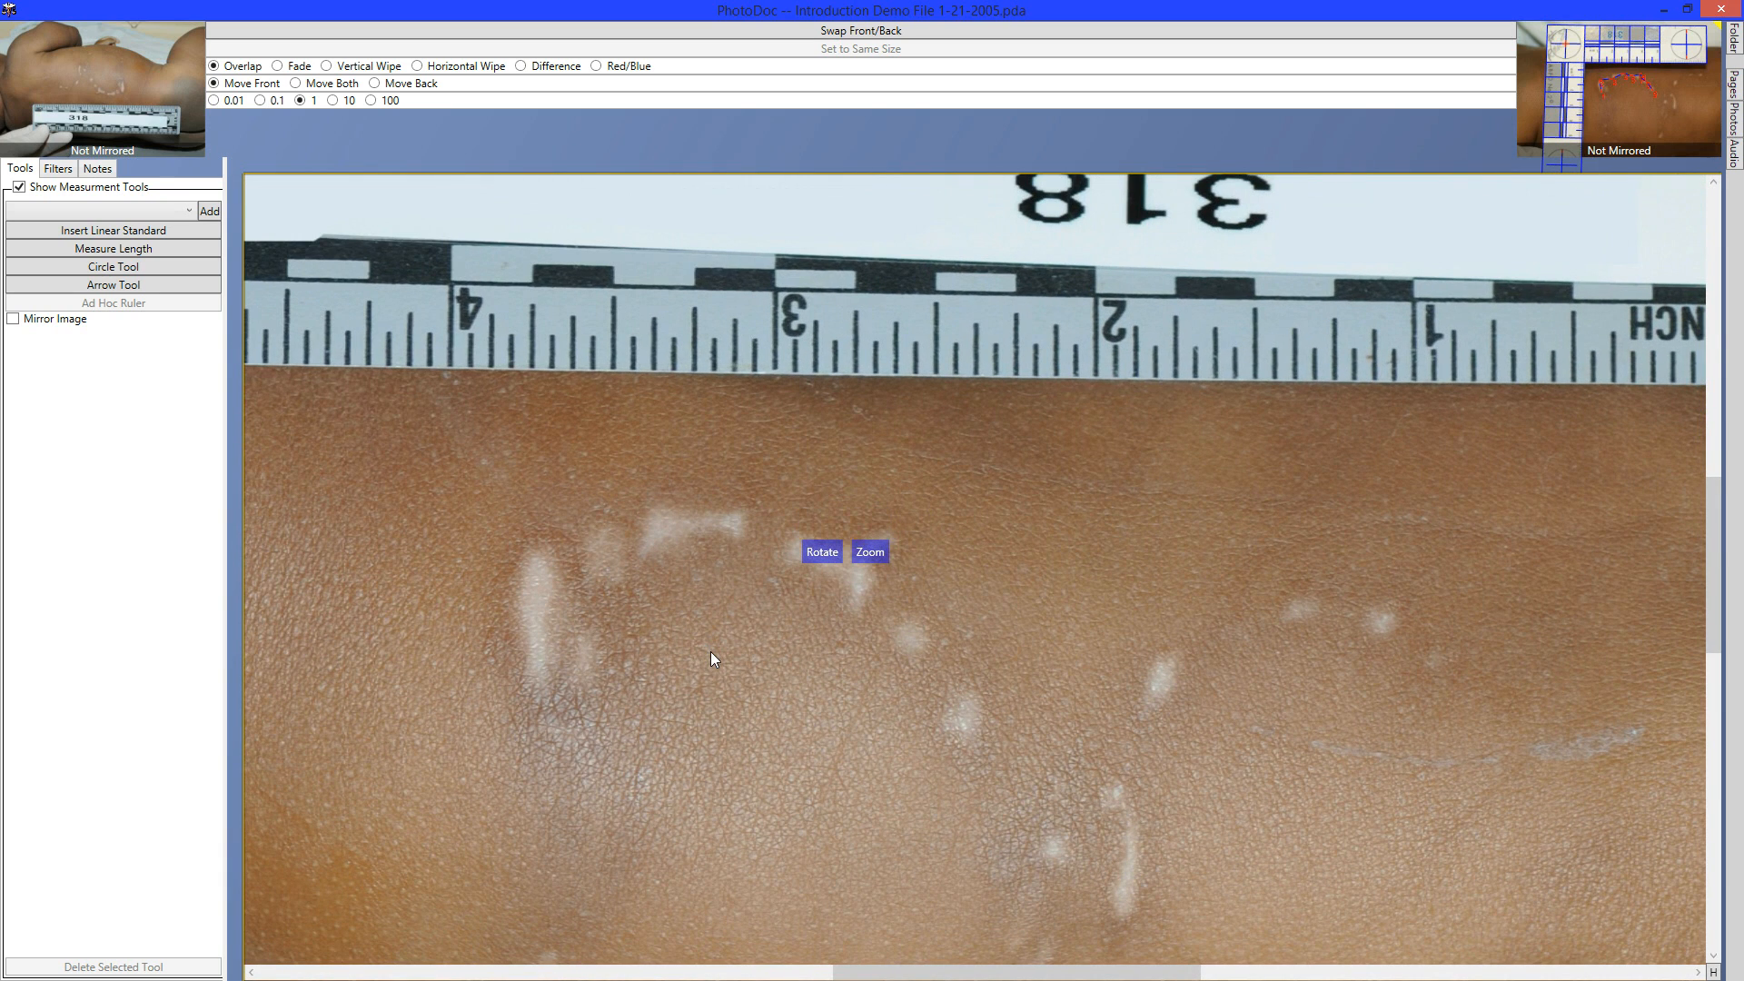
# Compare the photos with a vertical wipe, adjust its boundary, save the case file, and list measurement standards.
pyautogui.click(326, 65)
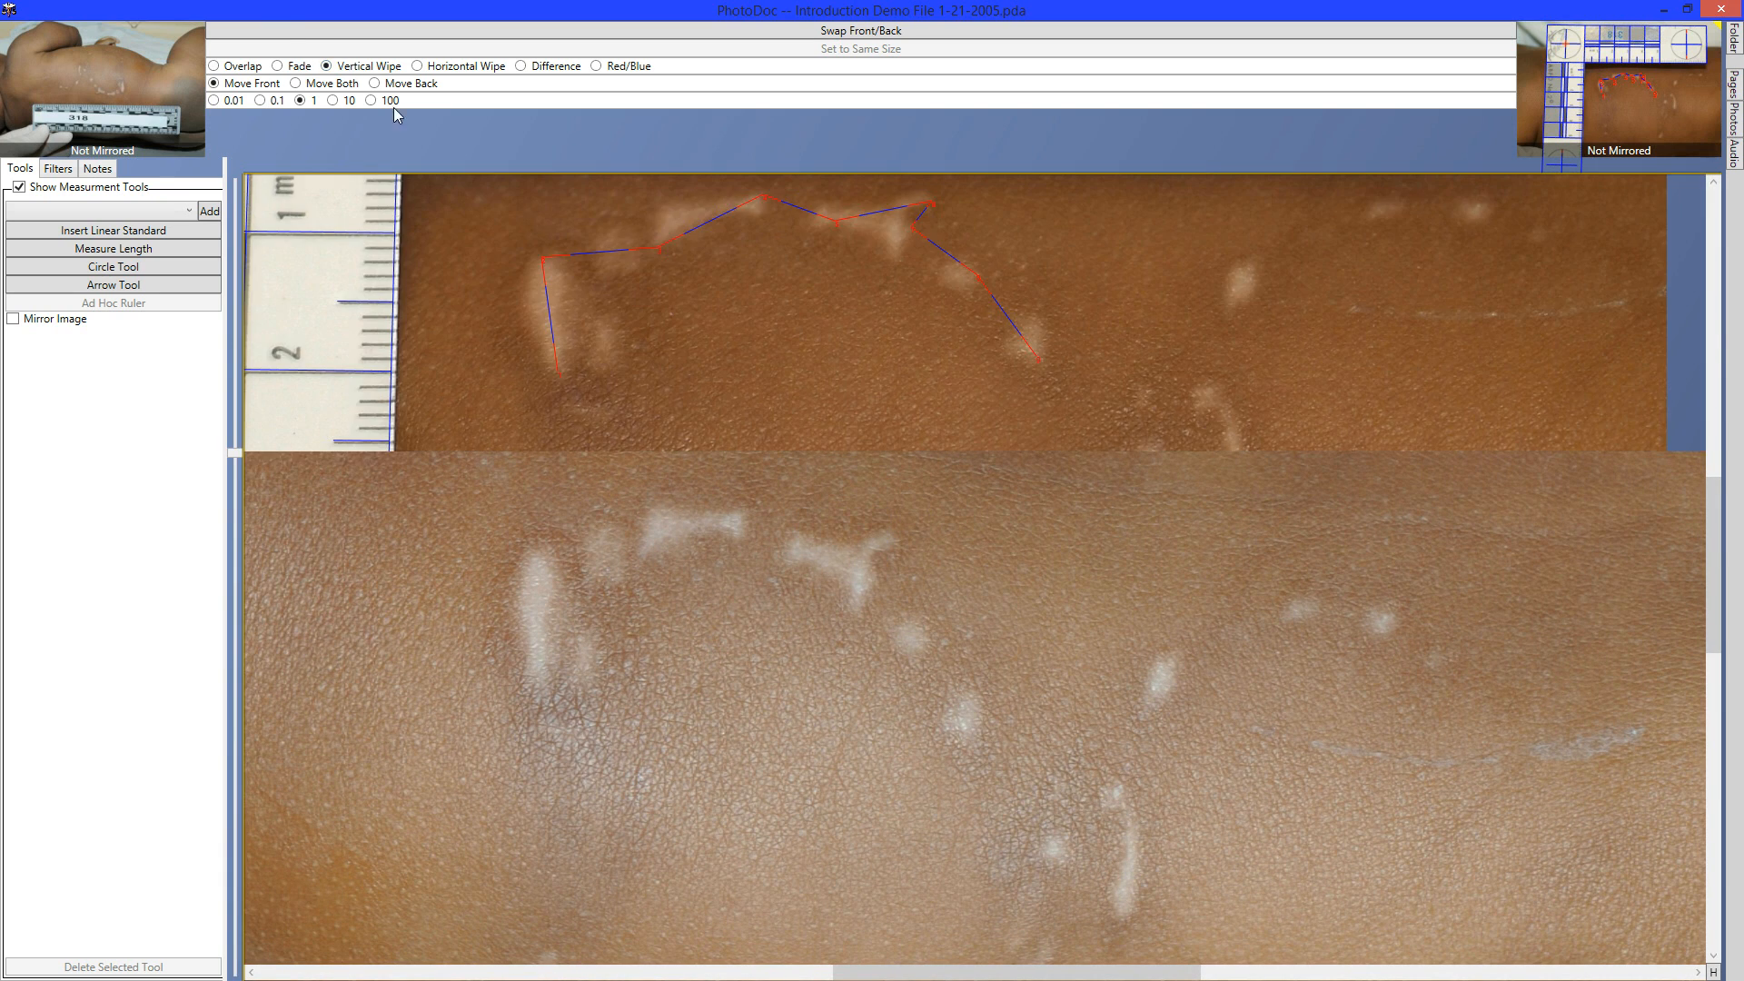
pyautogui.moveTo(705, 478); pyautogui.dragTo(702, 445)
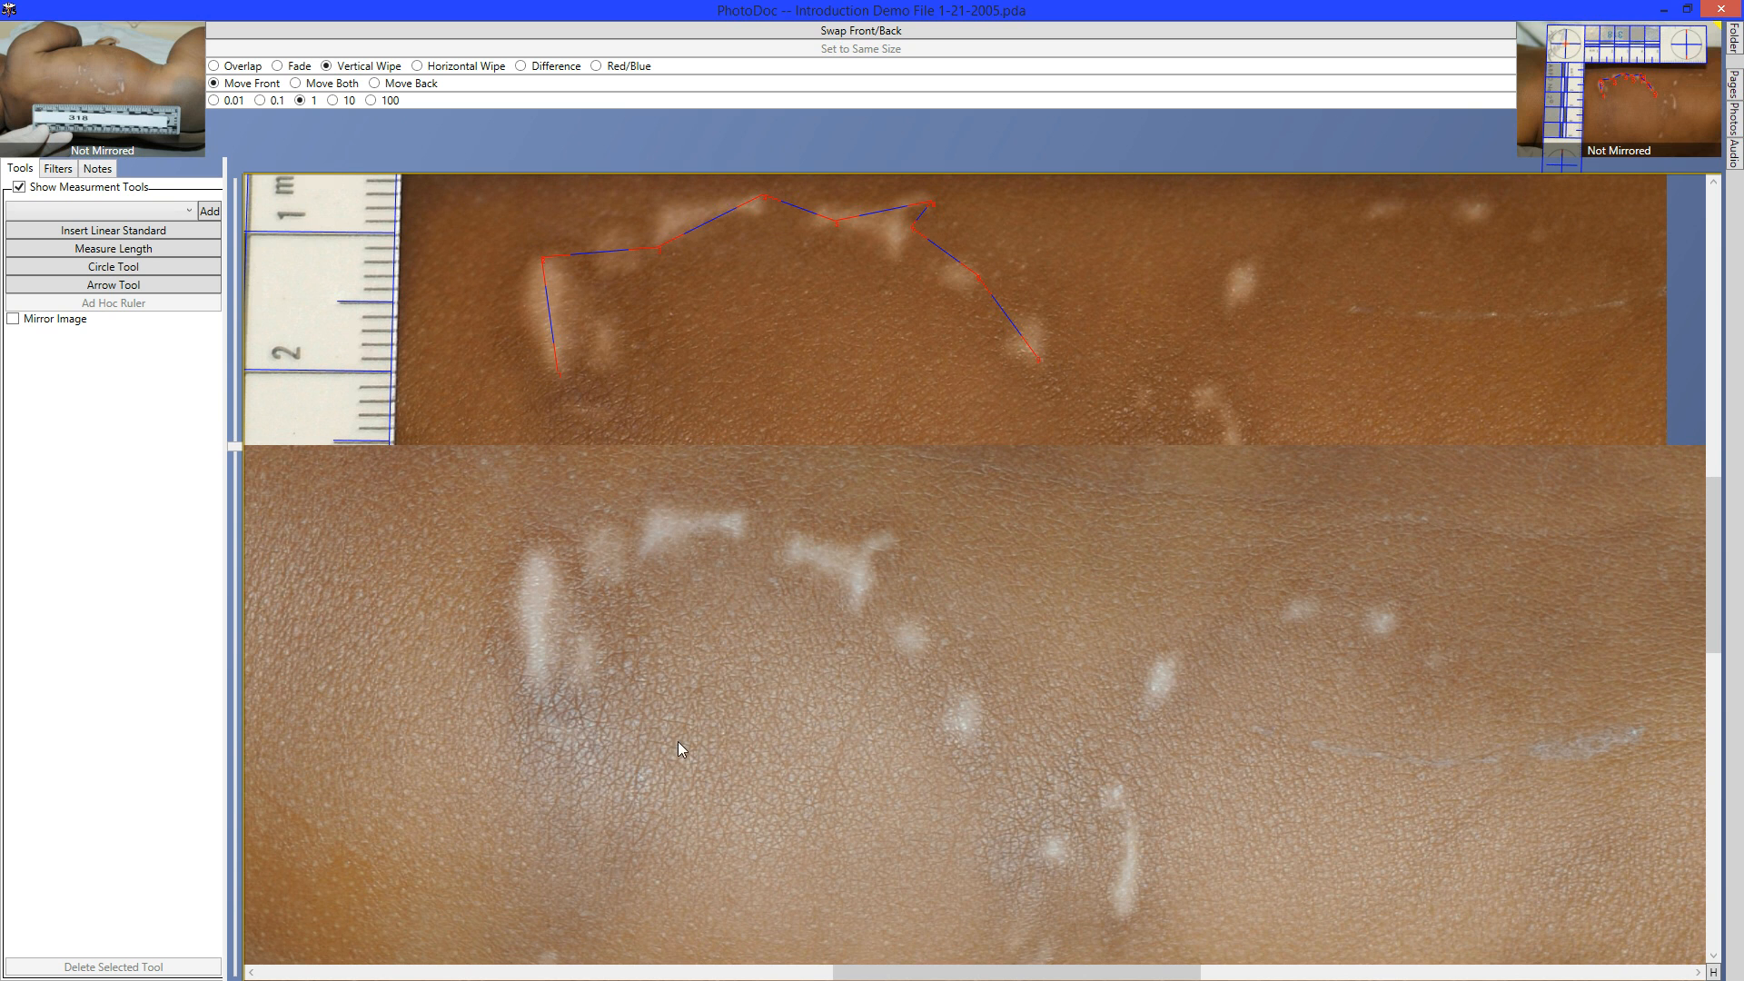
pyautogui.hotkey('ctrl', 's')
pyautogui.click(124, 207)
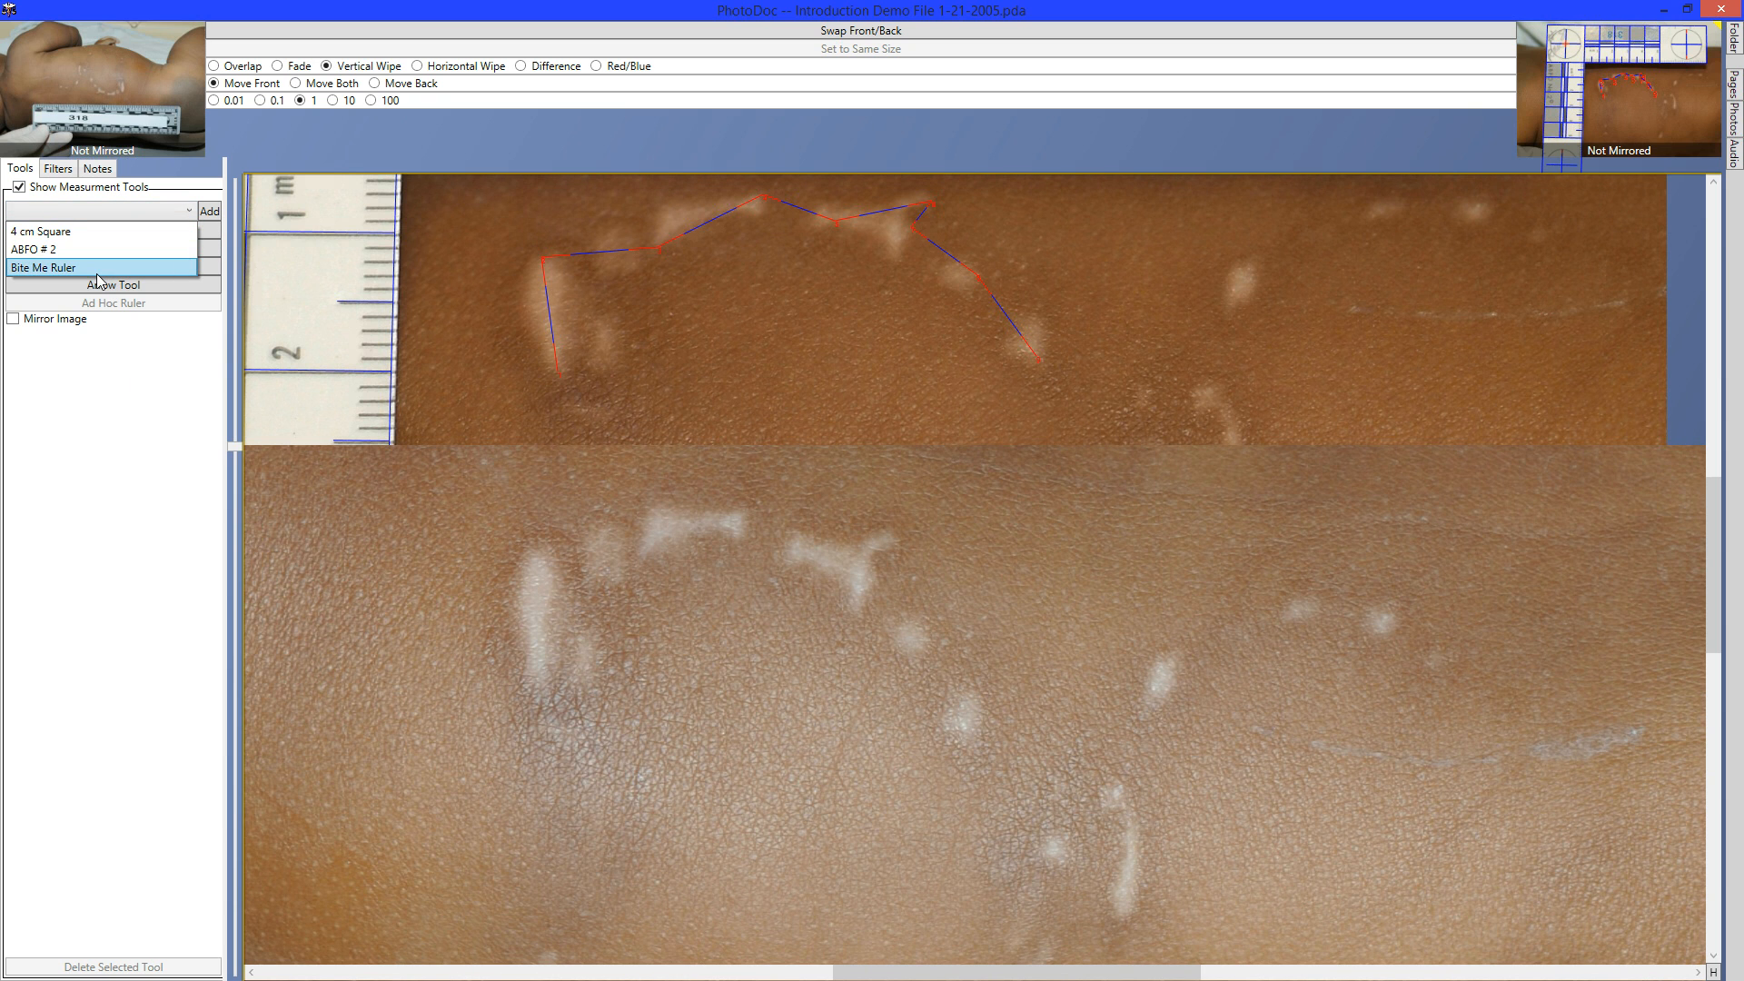
# Add a Bite Me Ruler onto the 318 ruler photo and nudge it over the bite-mark arch.
pyautogui.click(98, 267)
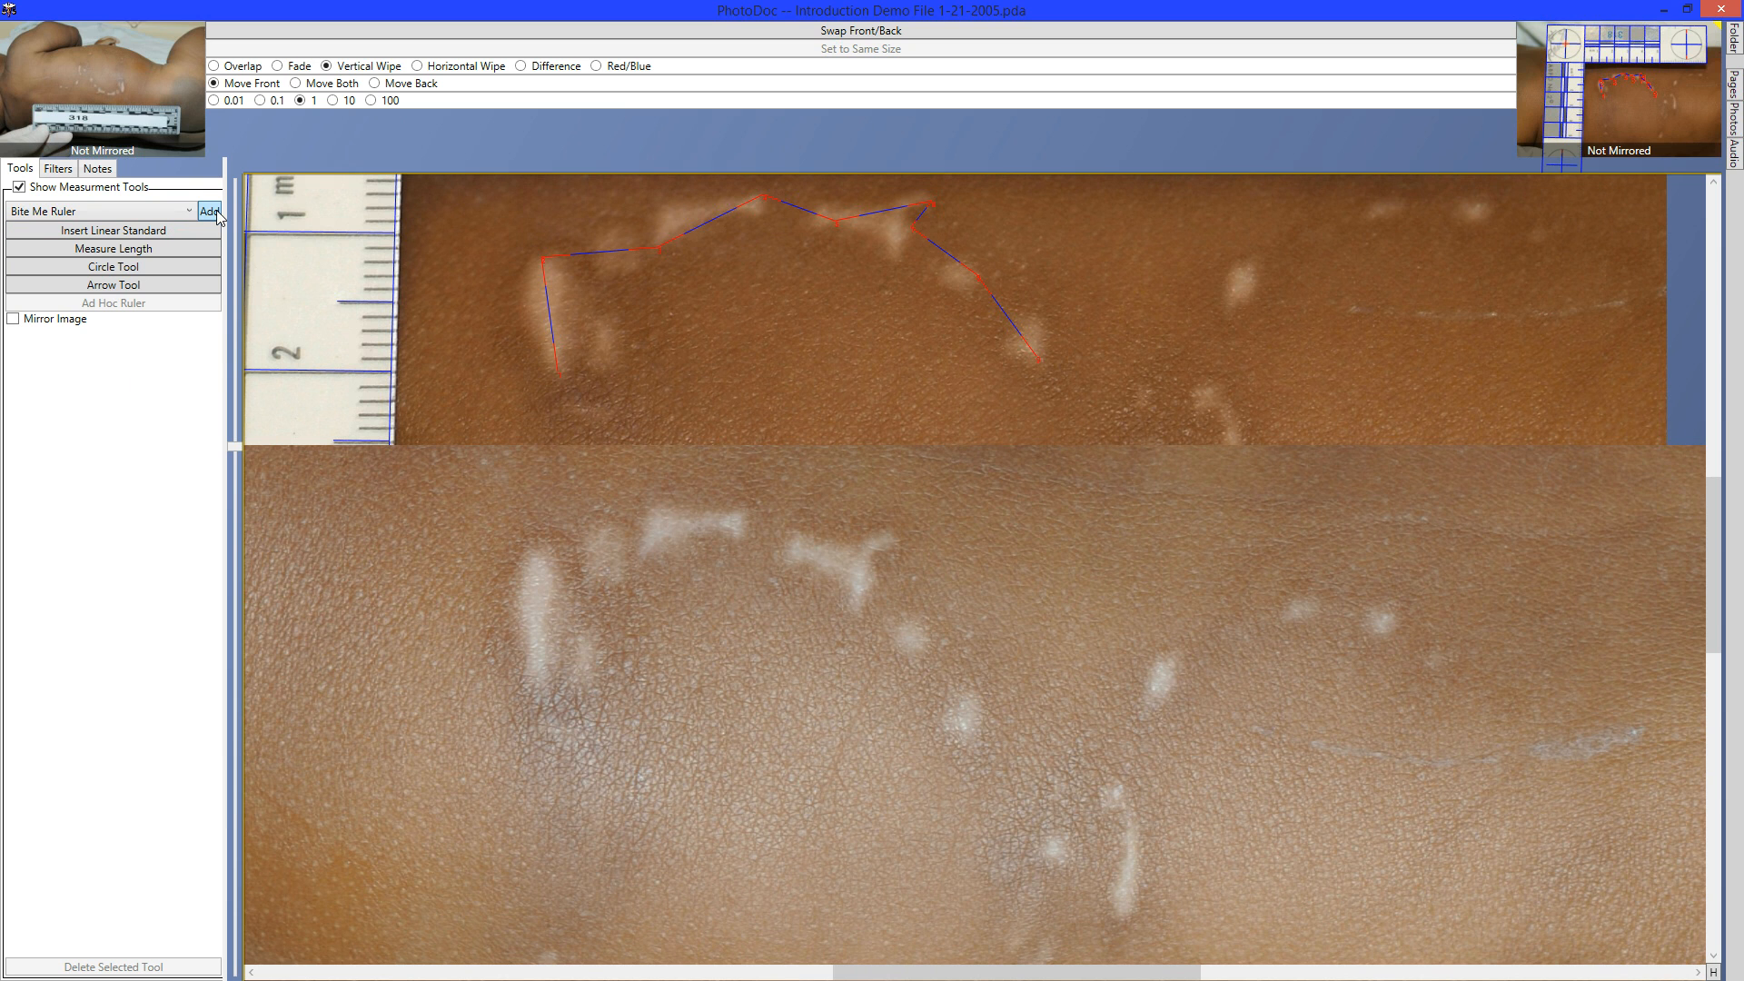
pyautogui.moveTo(525, 608); pyautogui.dragTo(1189, 599)
pyautogui.press('Left')
pyautogui.press('Left')
pyautogui.press('Left')
pyautogui.press('Left')
pyautogui.press('Left')
pyautogui.press('Left')
pyautogui.press('Left')
pyautogui.press('Left')
pyautogui.press('Left')
pyautogui.press('Left')
pyautogui.press('Up')
pyautogui.press('Up')
pyautogui.press('Up')
pyautogui.press('Up')
pyautogui.press('Up')
pyautogui.press('Up')
pyautogui.press('Up')
pyautogui.press('Up')
pyautogui.press('Right')
pyautogui.press('Down')
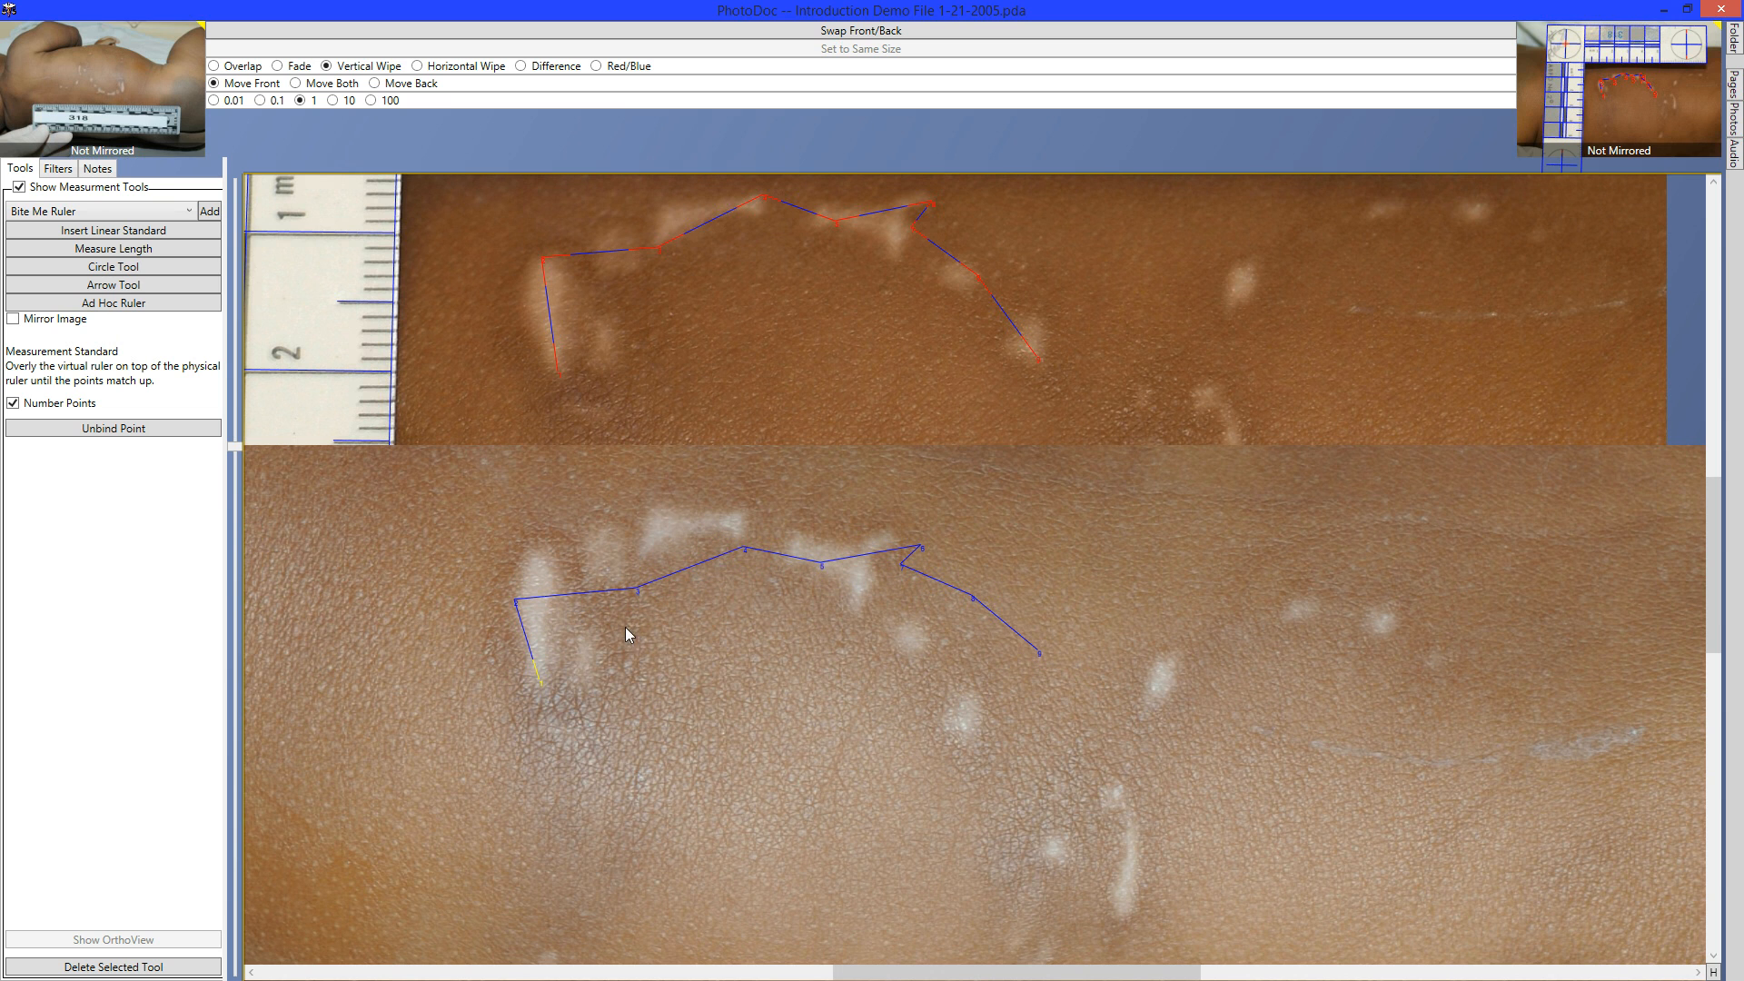
# Raise ruler point 4 onto its bite mark.
pyautogui.click(746, 550)
pyautogui.press('Up')
pyautogui.press('Up')
pyautogui.press('Up')
pyautogui.press('Up')
pyautogui.press('Up')
pyautogui.press('Up')
pyautogui.press('Up')
pyautogui.press('Up')
pyautogui.press('Up')
pyautogui.press('Up')
pyautogui.press('Up')
pyautogui.press('Up')
pyautogui.press('Up')
pyautogui.press('Up')
pyautogui.press('Up')
pyautogui.press('Up')
pyautogui.press('Up')
pyautogui.press('Up')
pyautogui.press('Up')
pyautogui.press('Up')
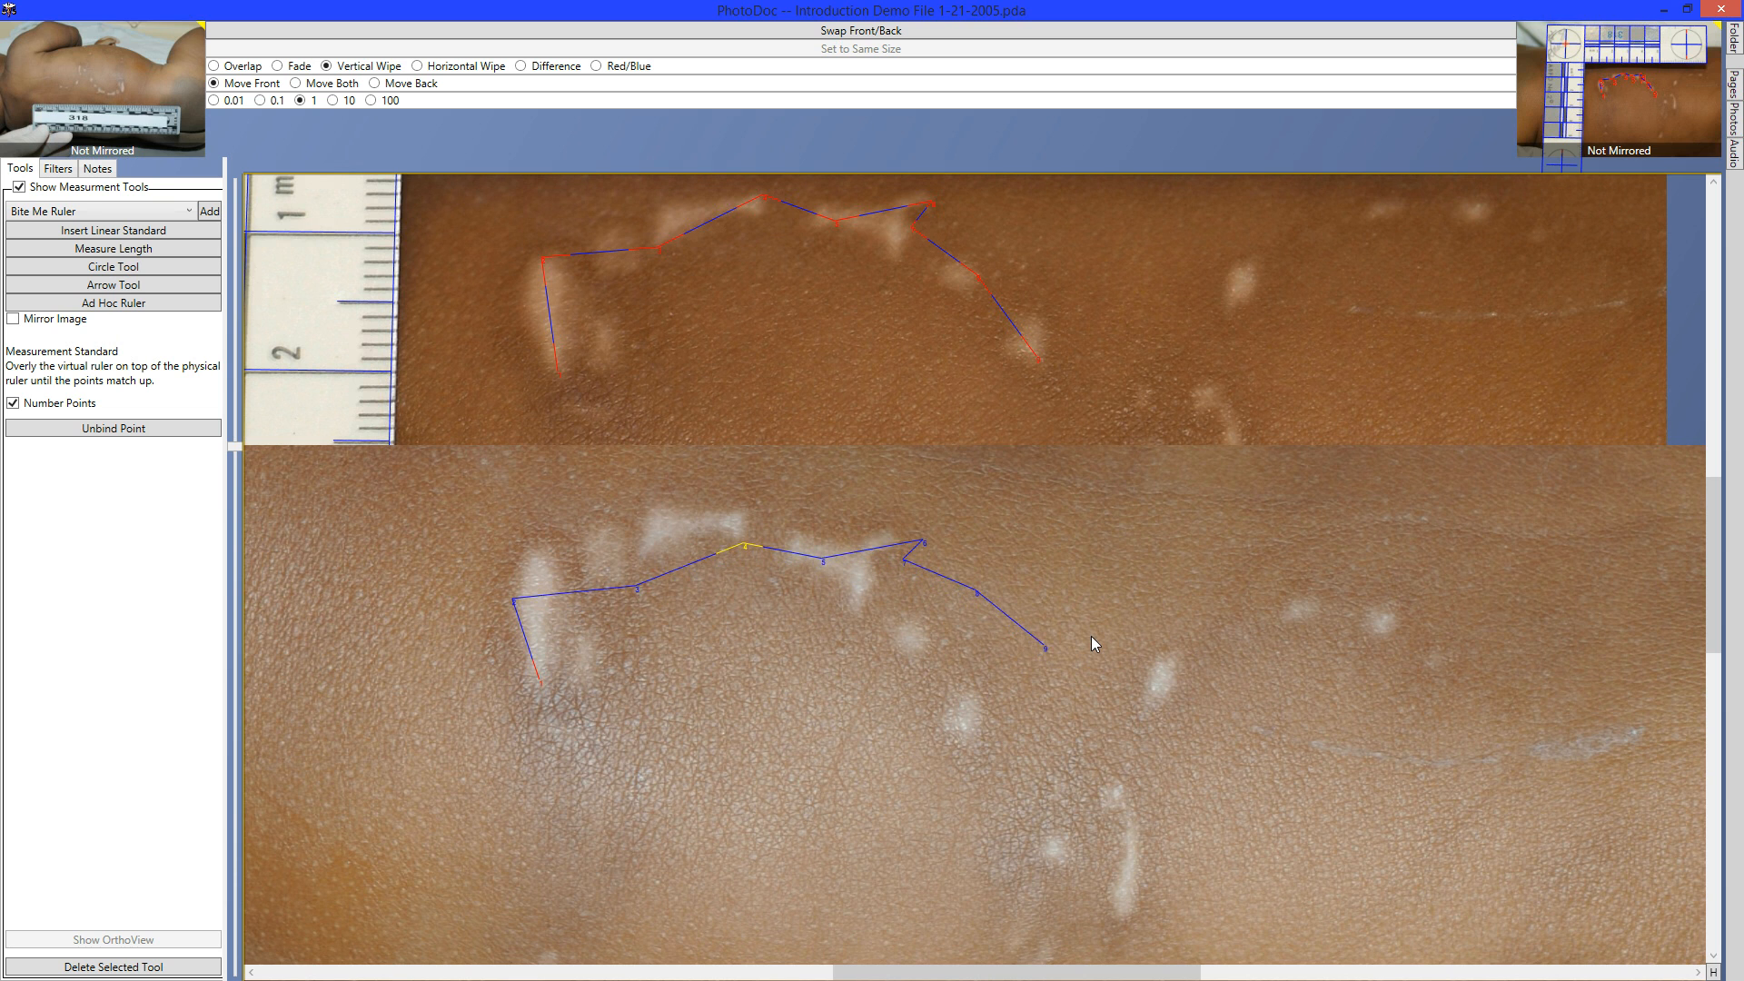
pyautogui.press('Up')
pyautogui.press('Up')
pyautogui.press('Up')
pyautogui.press('Up')
pyautogui.press('Up')
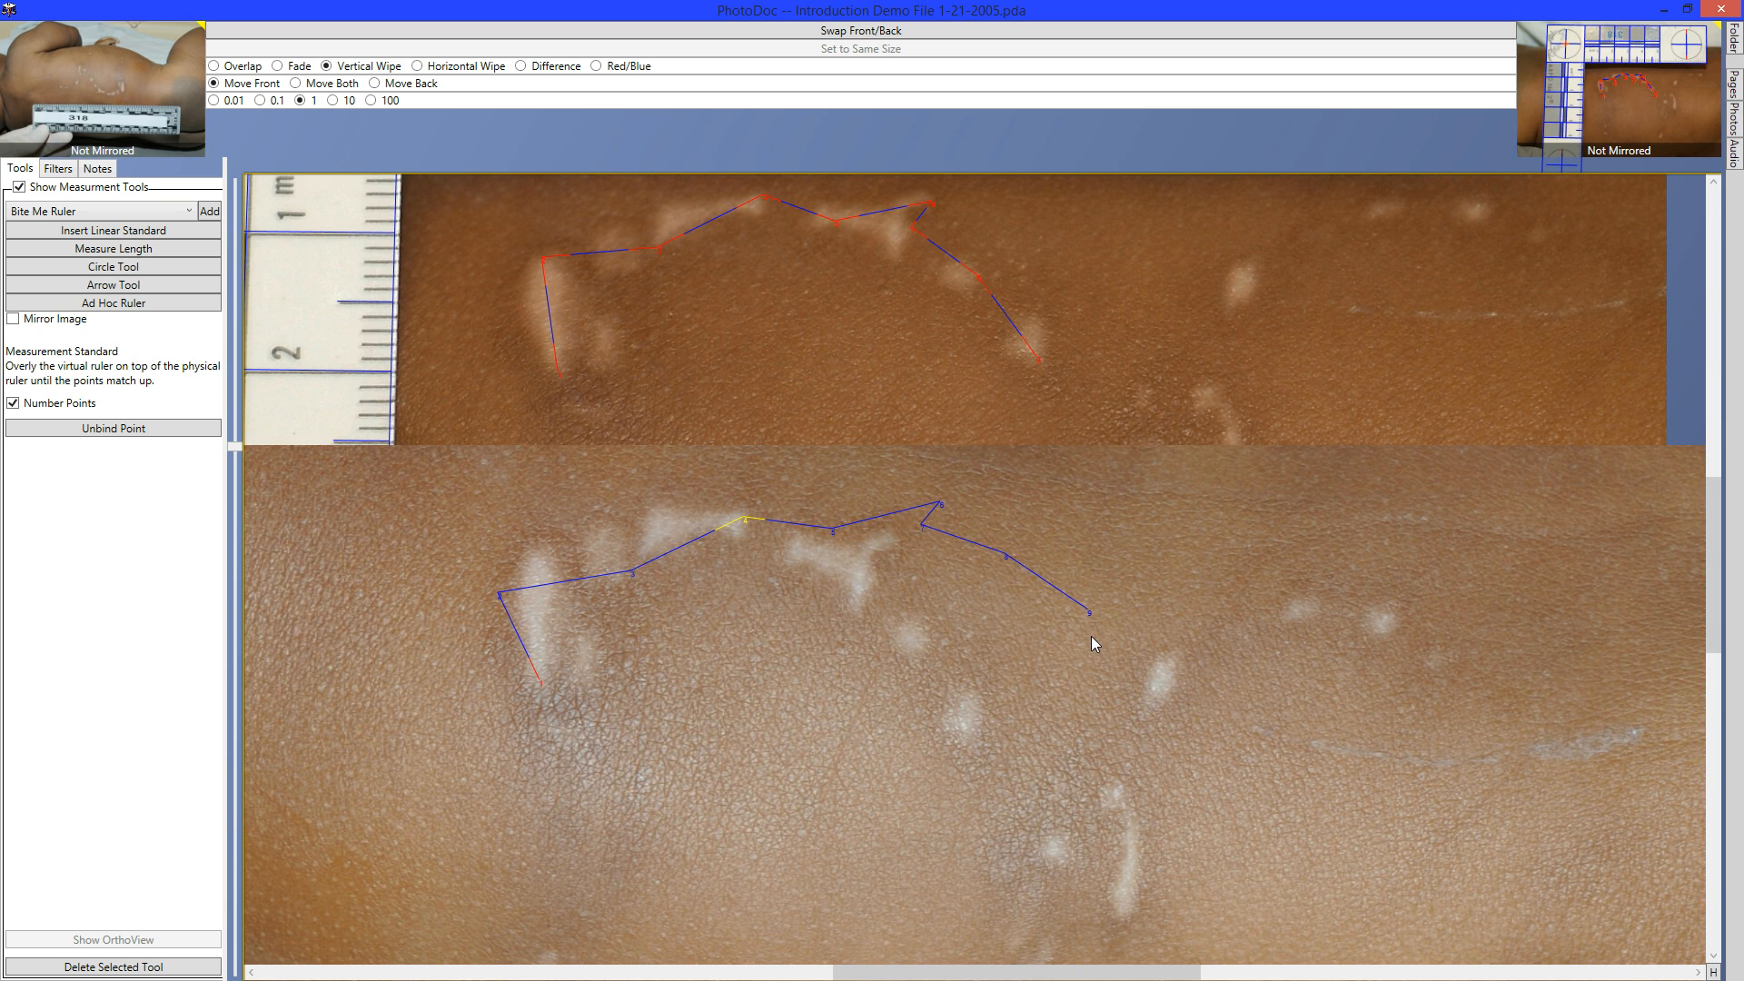
pyautogui.press('Up')
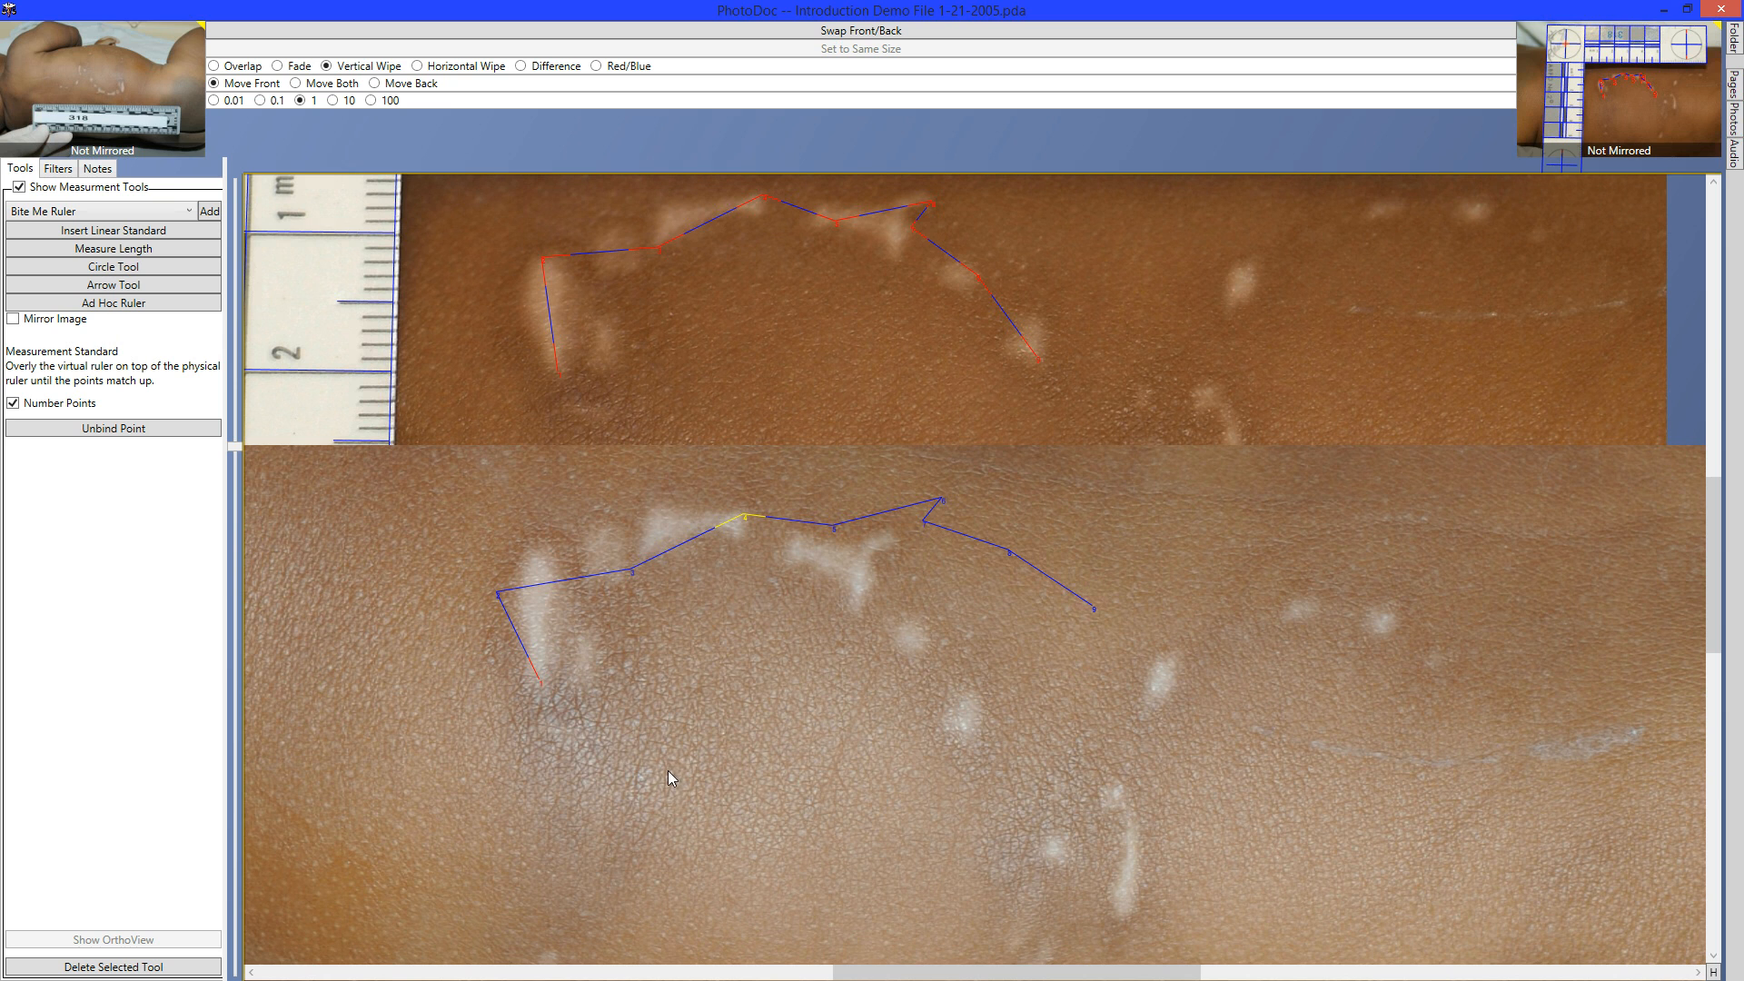
pyautogui.click(945, 501)
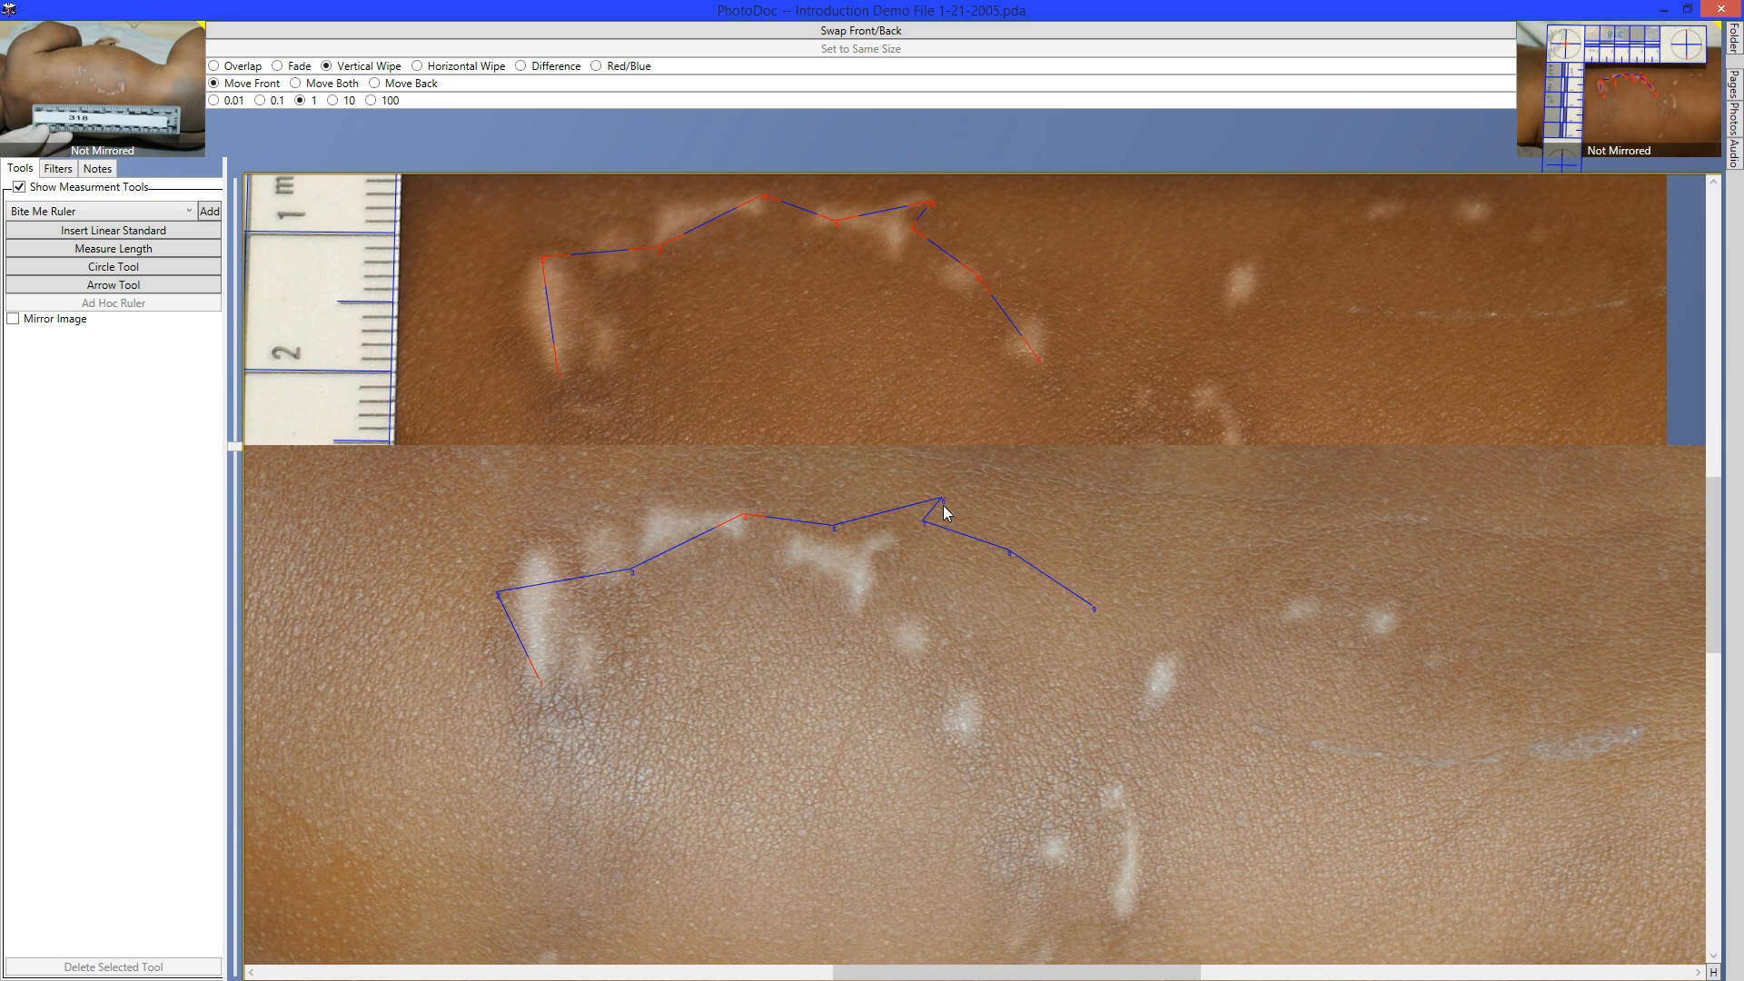
# Move ruler point 6 down and left onto its bite mark.
pyautogui.click(942, 503)
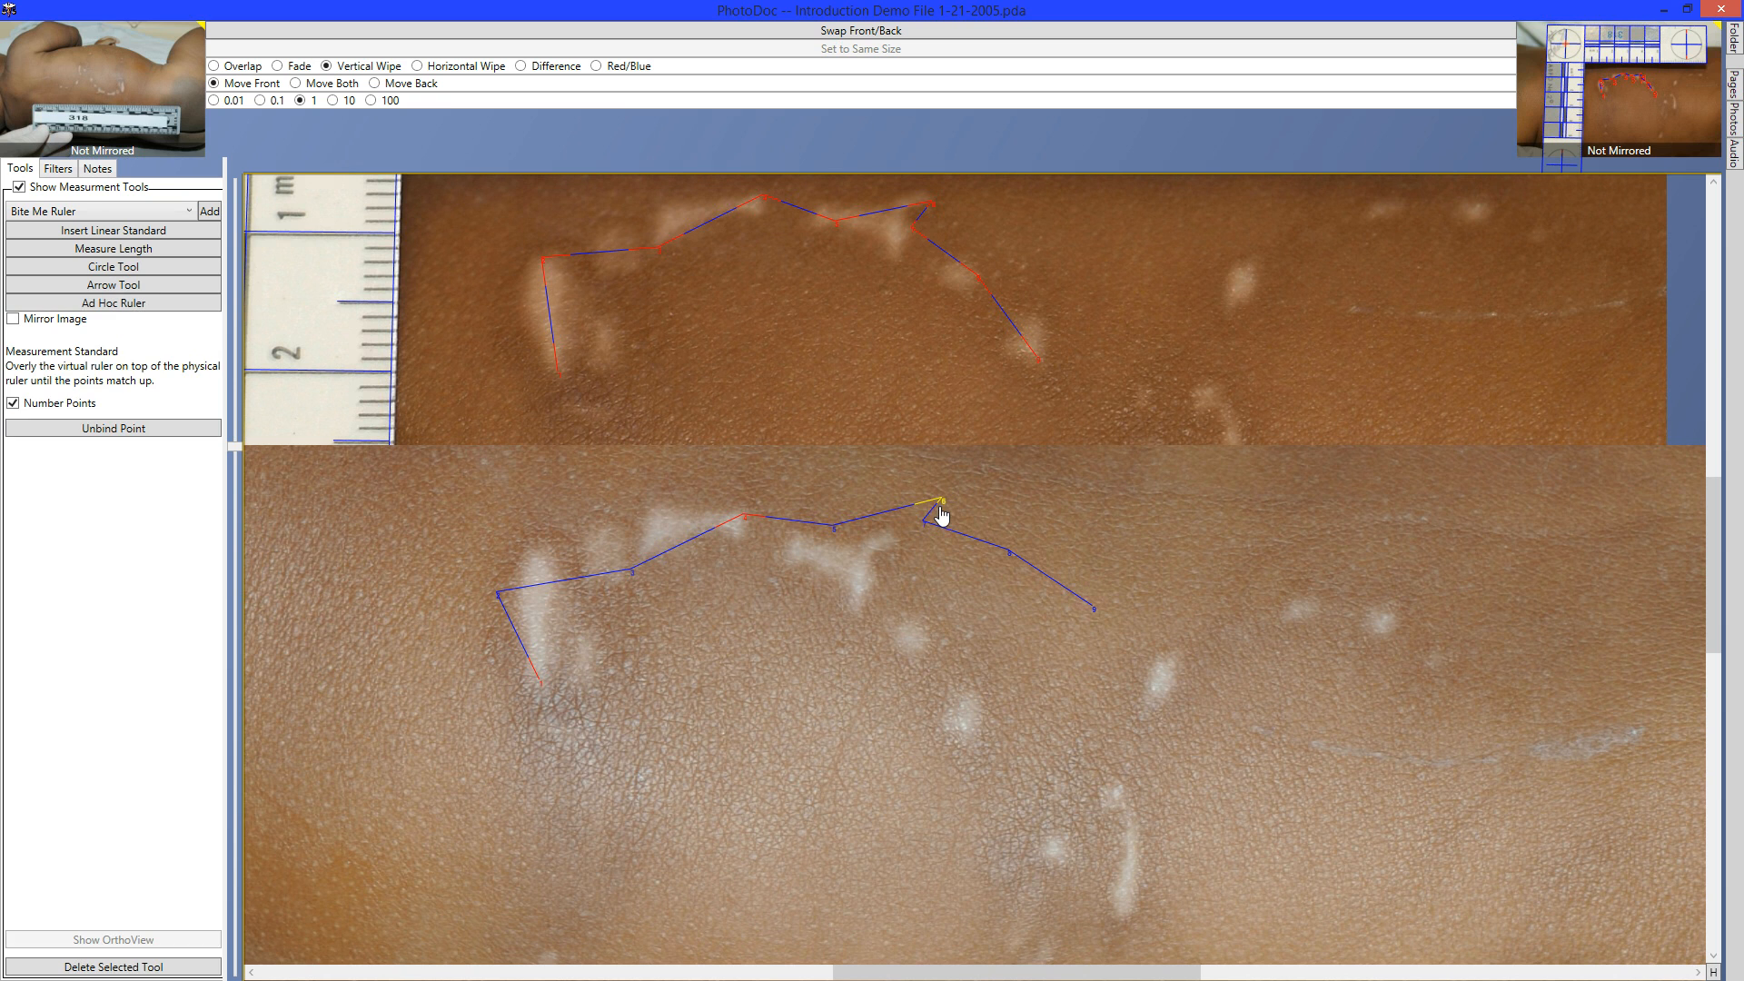
pyautogui.press('Down')
pyautogui.press('Down')
pyautogui.press('Down')
pyautogui.press('Down')
pyautogui.press('Down')
pyautogui.press('Down')
pyautogui.press('Down')
pyautogui.press('Down')
pyautogui.press('Down')
pyautogui.press('Down')
pyautogui.press('Down')
pyautogui.press('Down')
pyautogui.press('Down')
pyautogui.press('Down')
pyautogui.press('Down')
pyautogui.press('Down')
pyautogui.press('Down')
pyautogui.press('Down')
pyautogui.press('Down')
pyautogui.press('Down')
pyautogui.press('Left')
pyautogui.press('Left')
pyautogui.press('Left')
pyautogui.press('Left')
pyautogui.press('Left')
pyautogui.press('Left')
pyautogui.press('Left')
pyautogui.press('Left')
pyautogui.press('Left')
pyautogui.press('Left')
pyautogui.press('Left')
pyautogui.press('Left')
pyautogui.press('Left')
pyautogui.press('Left')
pyautogui.press('Left')
pyautogui.press('Left')
pyautogui.press('Left')
pyautogui.press('Left')
pyautogui.press('Left')
pyautogui.press('Left')
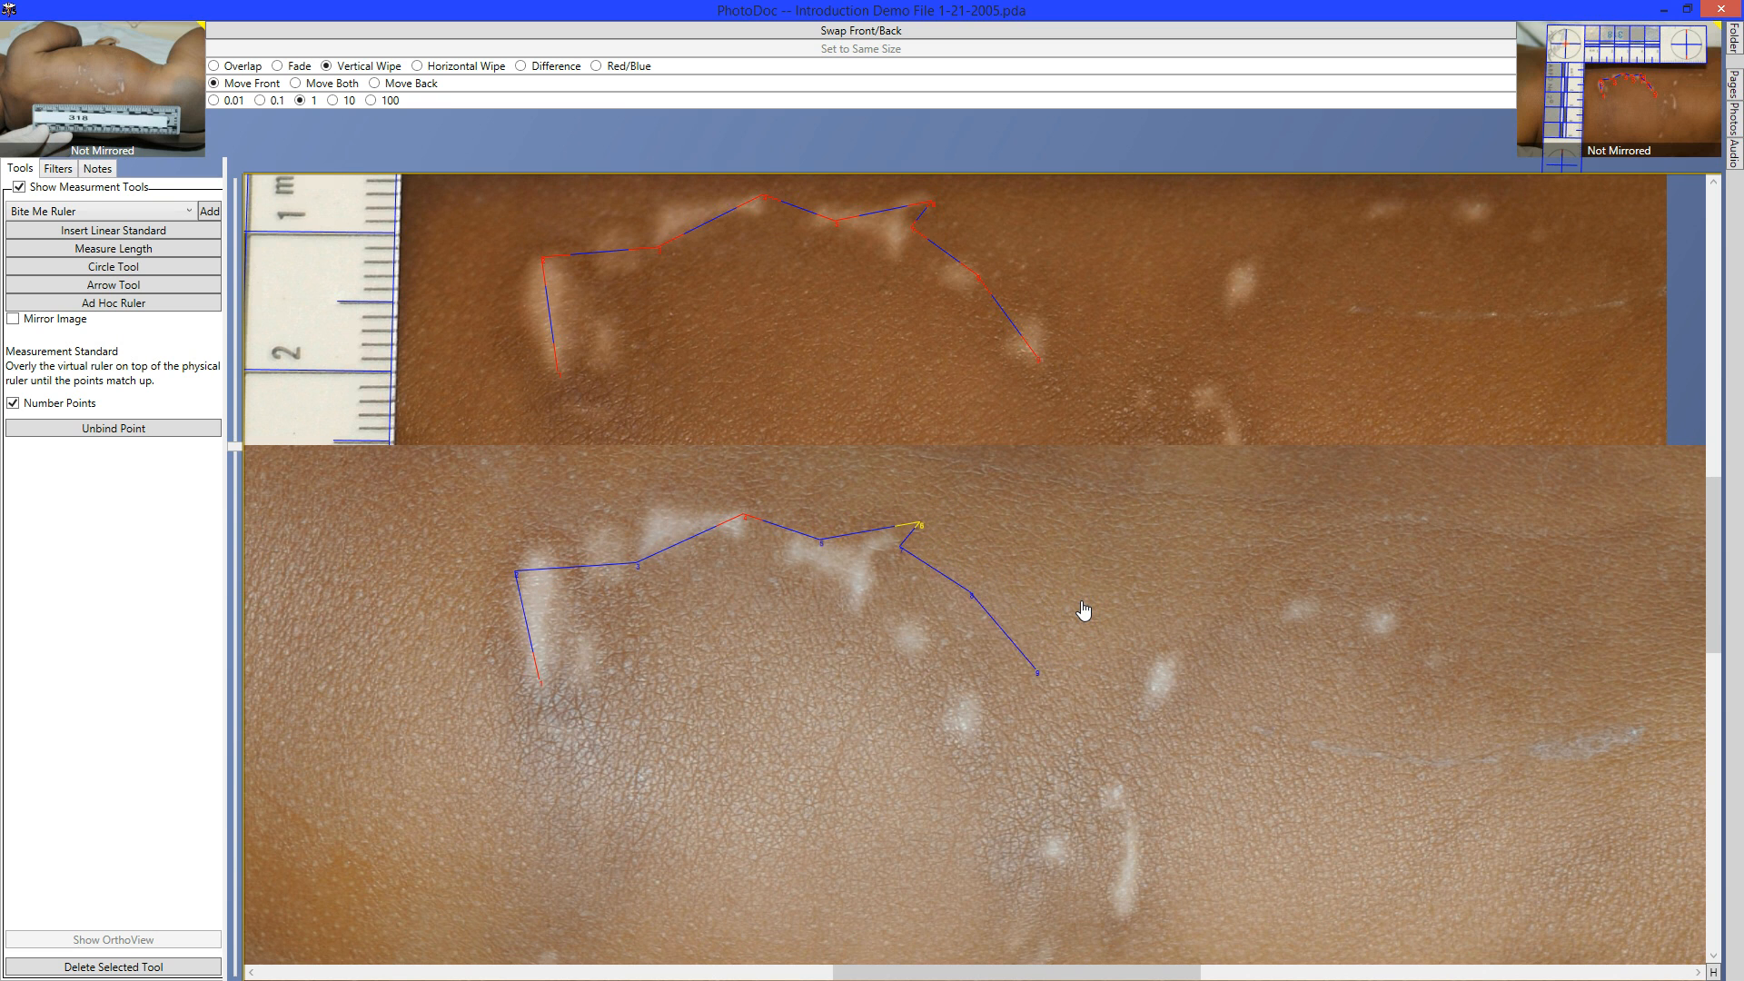
pyautogui.press('Left')
pyautogui.press('Left')
pyautogui.press('Left')
pyautogui.press('Down')
pyautogui.press('Down')
pyautogui.press('Down')
pyautogui.press('Down')
pyautogui.press('Down')
pyautogui.press('Down')
pyautogui.press('Down')
pyautogui.press('Down')
pyautogui.press('Down')
pyautogui.press('Down')
pyautogui.press('Down')
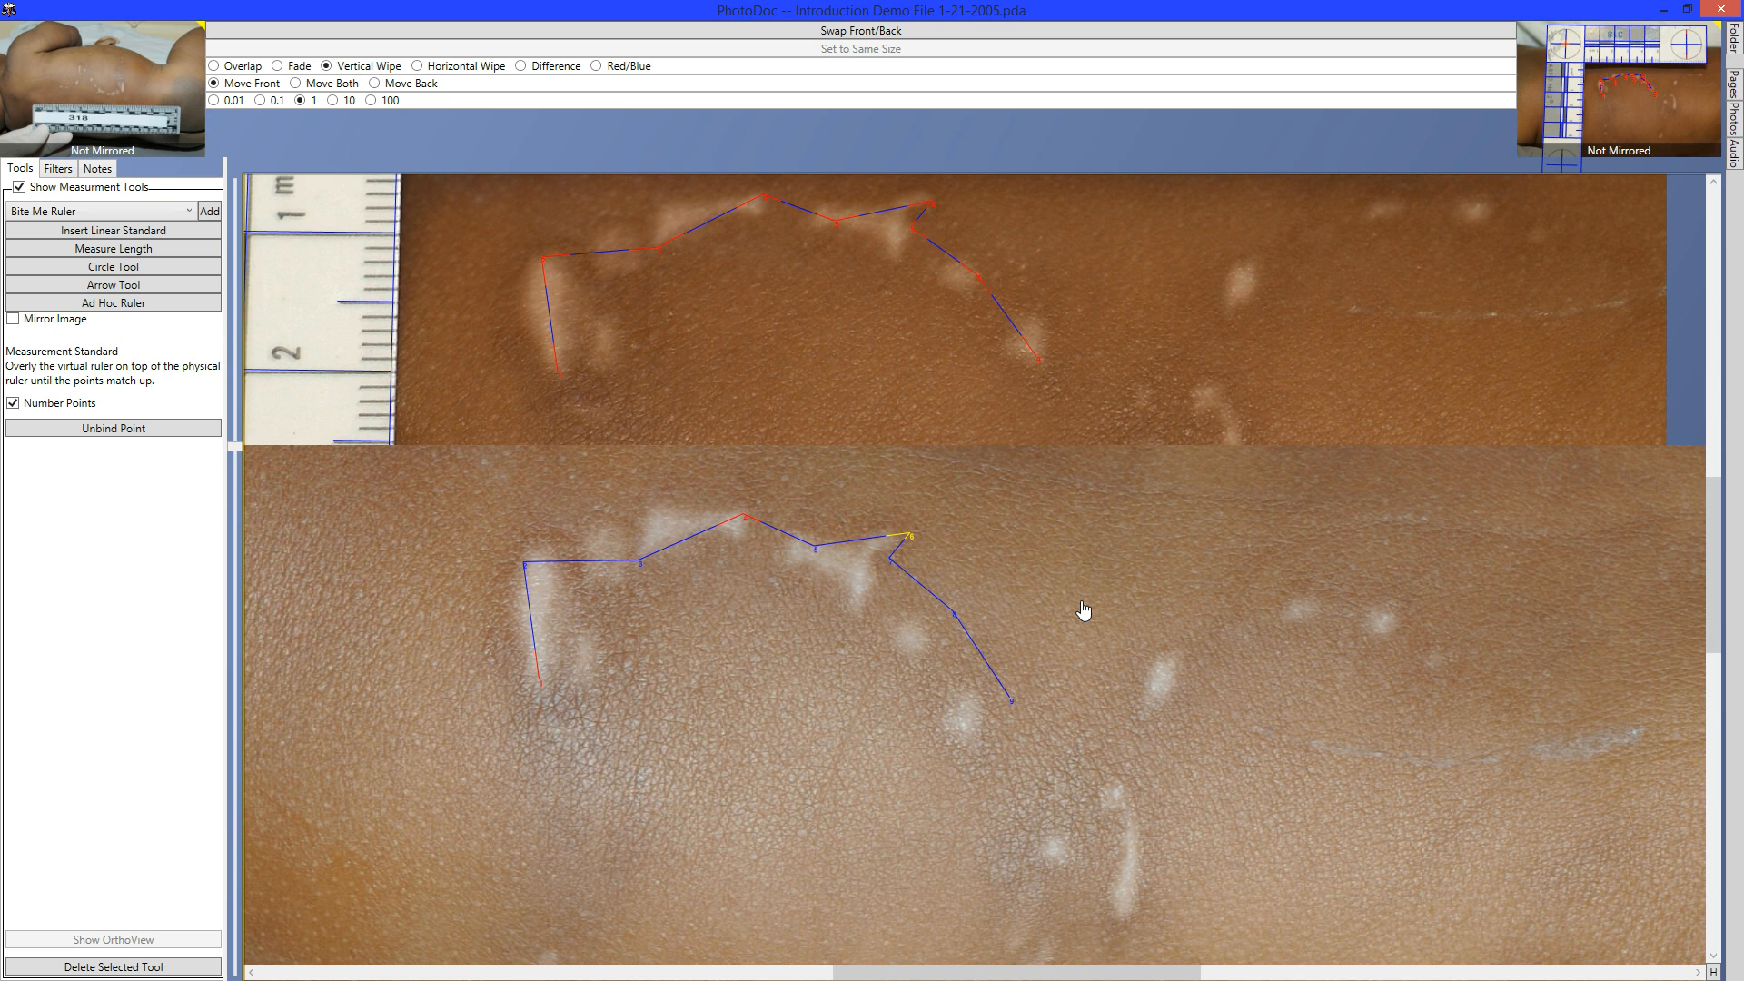
pyautogui.press('Down')
pyautogui.press('Down')
pyautogui.press('Down')
pyautogui.press('Left')
pyautogui.press('Left')
pyautogui.press('Left')
pyautogui.press('Left')
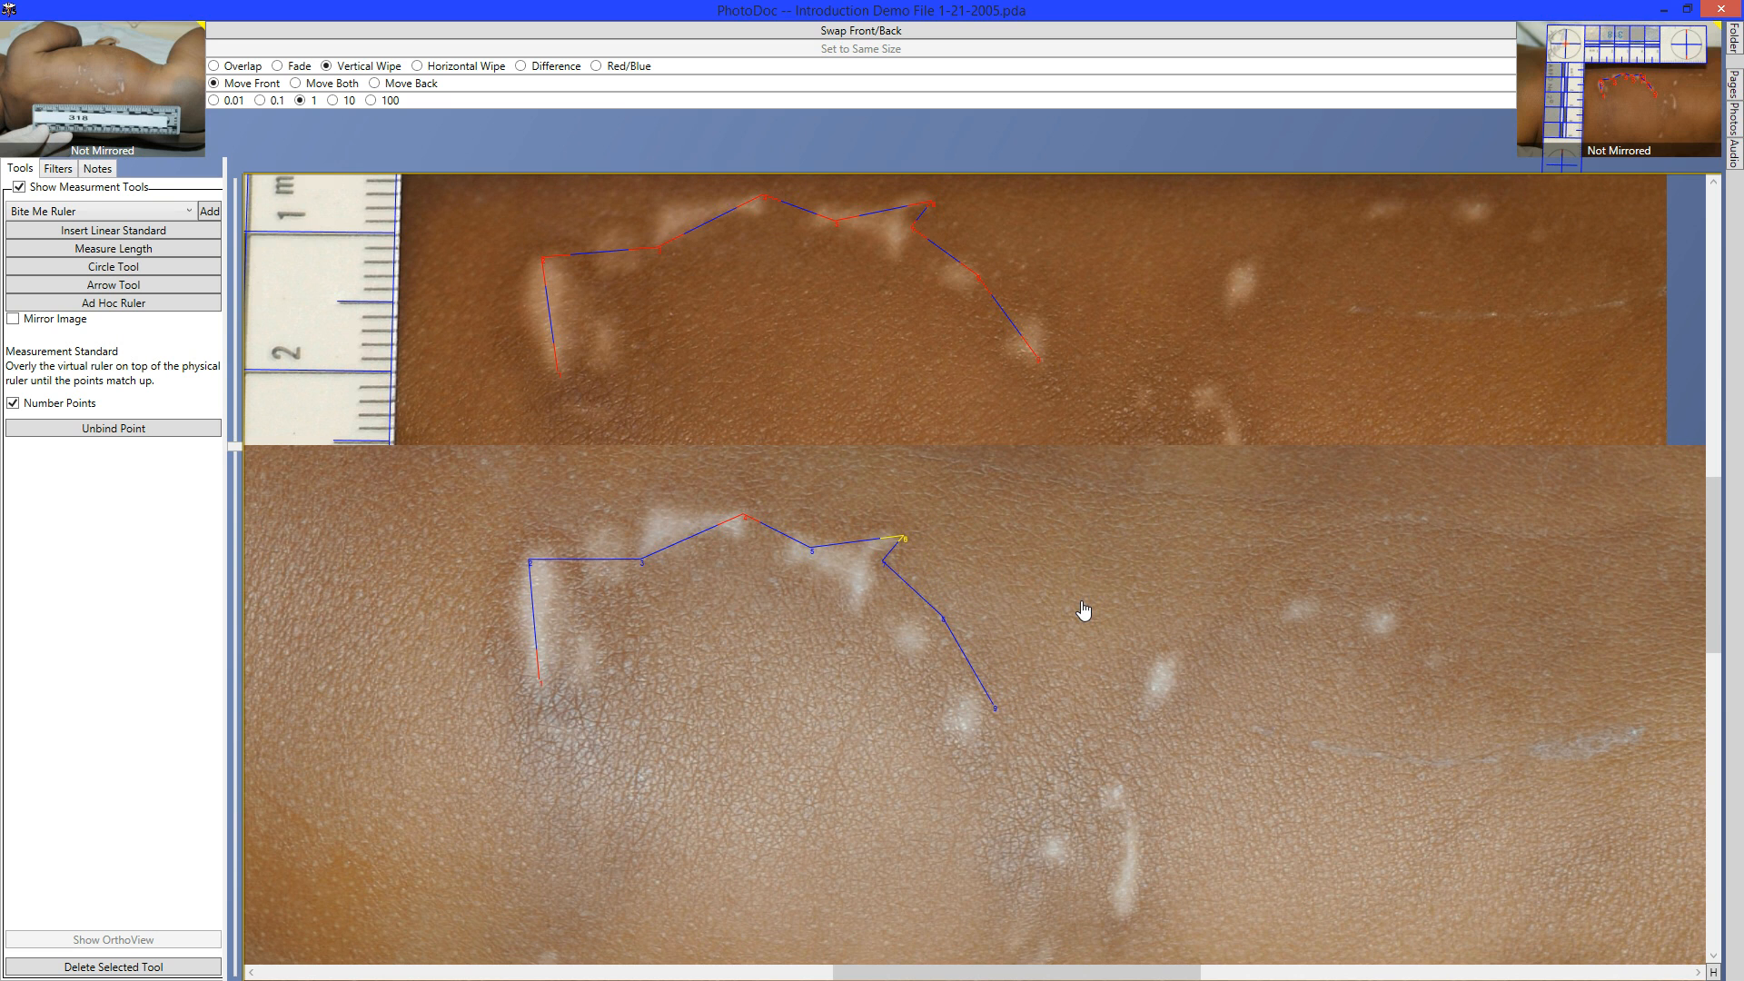
pyautogui.press('Left')
# Nudge ruler points 2, 9 and 5 onto their bite marks.
pyautogui.click(533, 563)
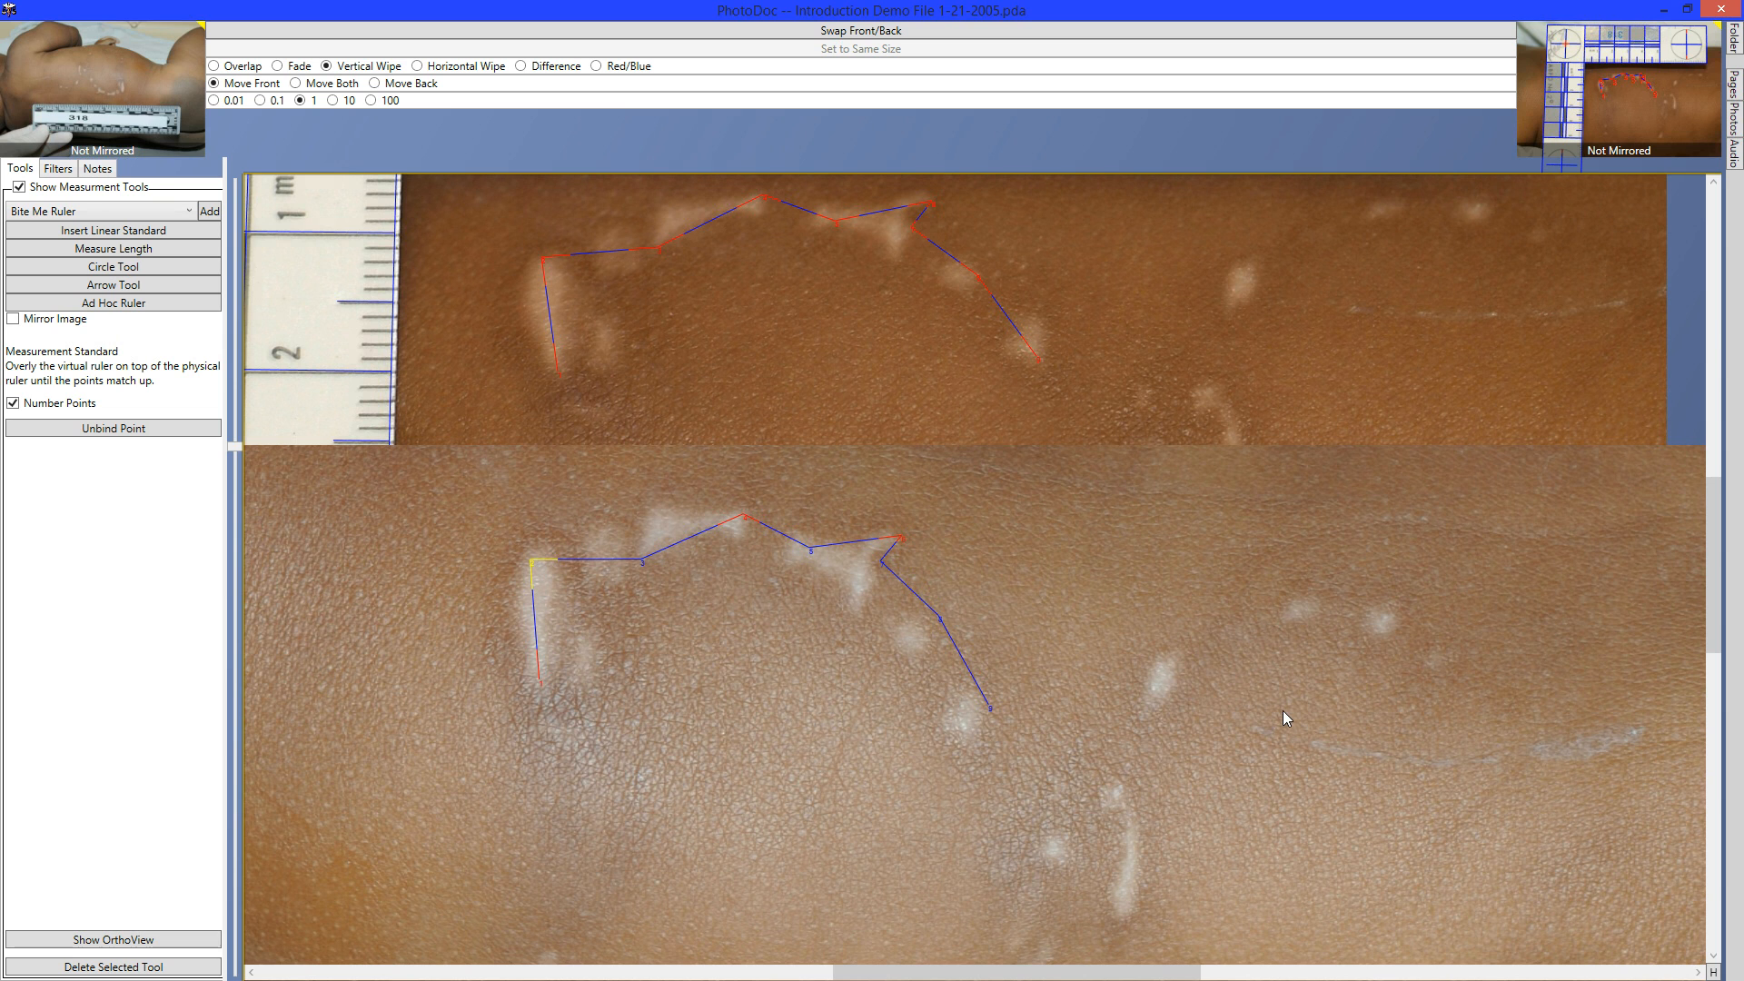
pyautogui.press('Right')
pyautogui.press('Right')
pyautogui.press('Up')
pyautogui.press('Up')
pyautogui.press('Up')
pyautogui.press('Up')
pyautogui.press('Up')
pyautogui.press('Up')
pyautogui.press('Up')
pyautogui.press('Up')
pyautogui.press('Up')
pyautogui.press('Up')
pyautogui.press('Up')
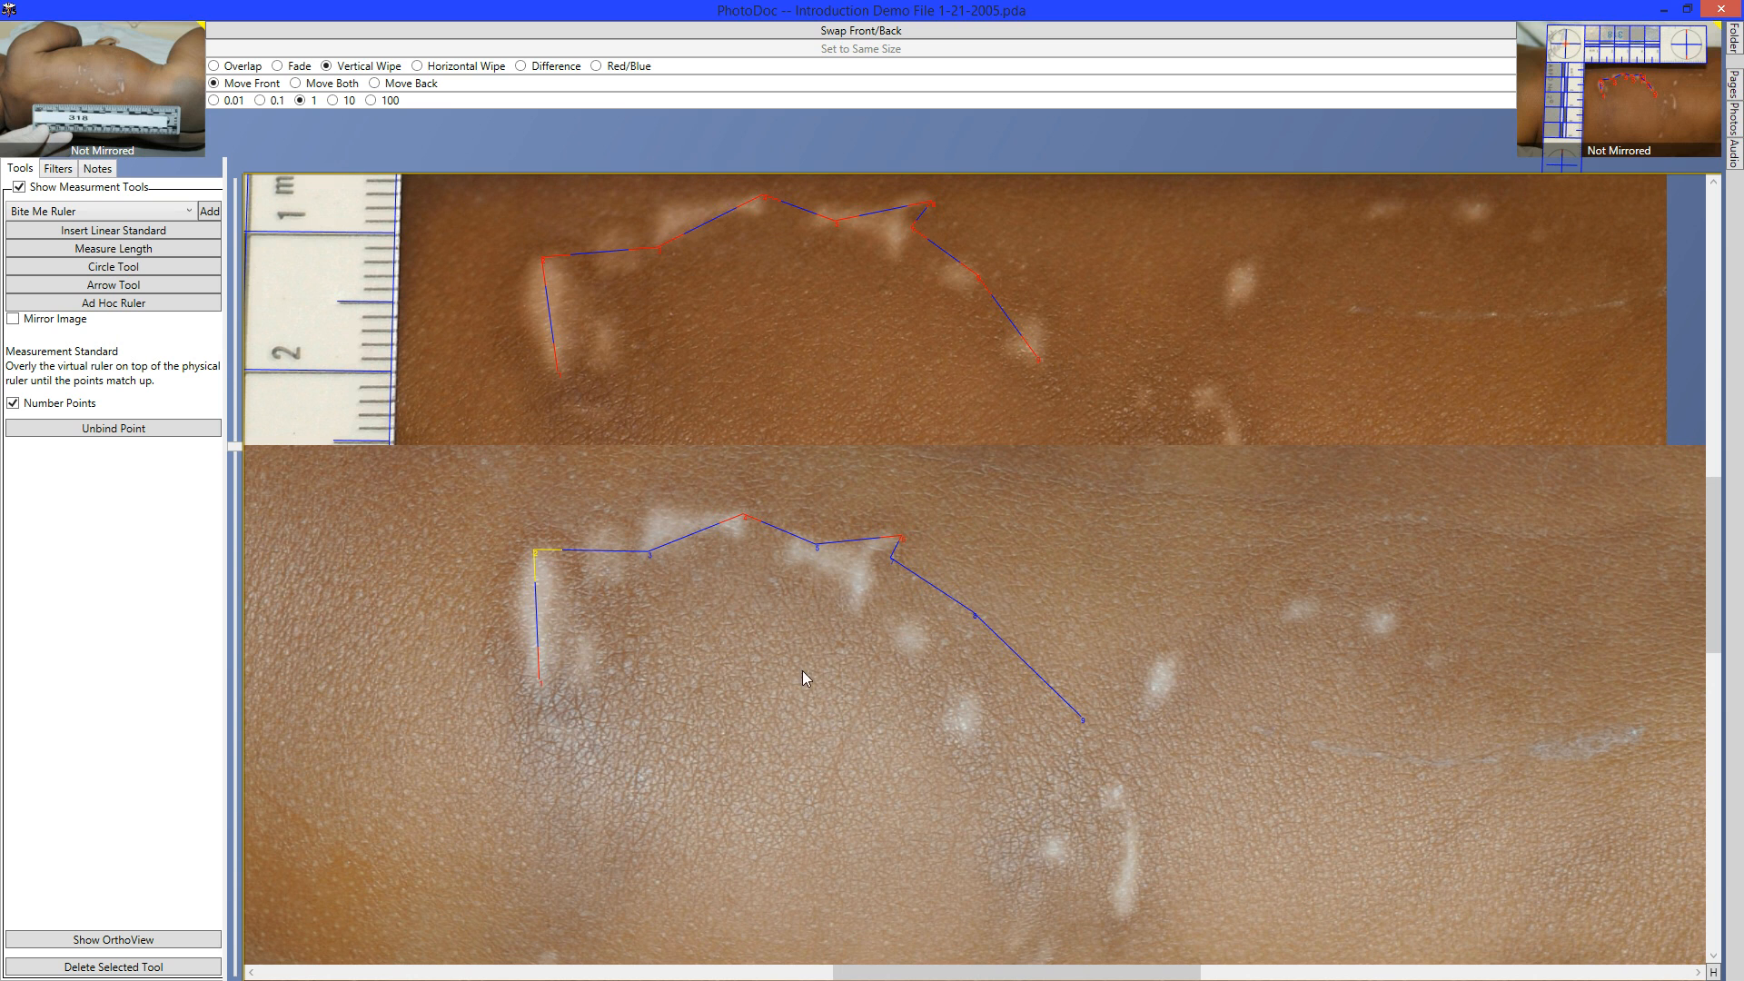
pyautogui.click(1082, 722)
pyautogui.press('Left')
pyautogui.press('Left')
pyautogui.press('Left')
pyautogui.press('Left')
pyautogui.press('Left')
pyautogui.press('Left')
pyautogui.press('Left')
pyautogui.press('Left')
pyautogui.press('Left')
pyautogui.press('Left')
pyautogui.press('Left')
pyautogui.press('Left')
pyautogui.press('Left')
pyautogui.press('Left')
pyautogui.press('Left')
pyautogui.press('Left')
pyautogui.press('Left')
pyautogui.press('Left')
pyautogui.press('Left')
pyautogui.press('Left')
pyautogui.press('Down')
pyautogui.press('Left')
pyautogui.press('Down')
pyautogui.press('Left')
pyautogui.press('Down')
pyautogui.press('Left')
pyautogui.press('Down')
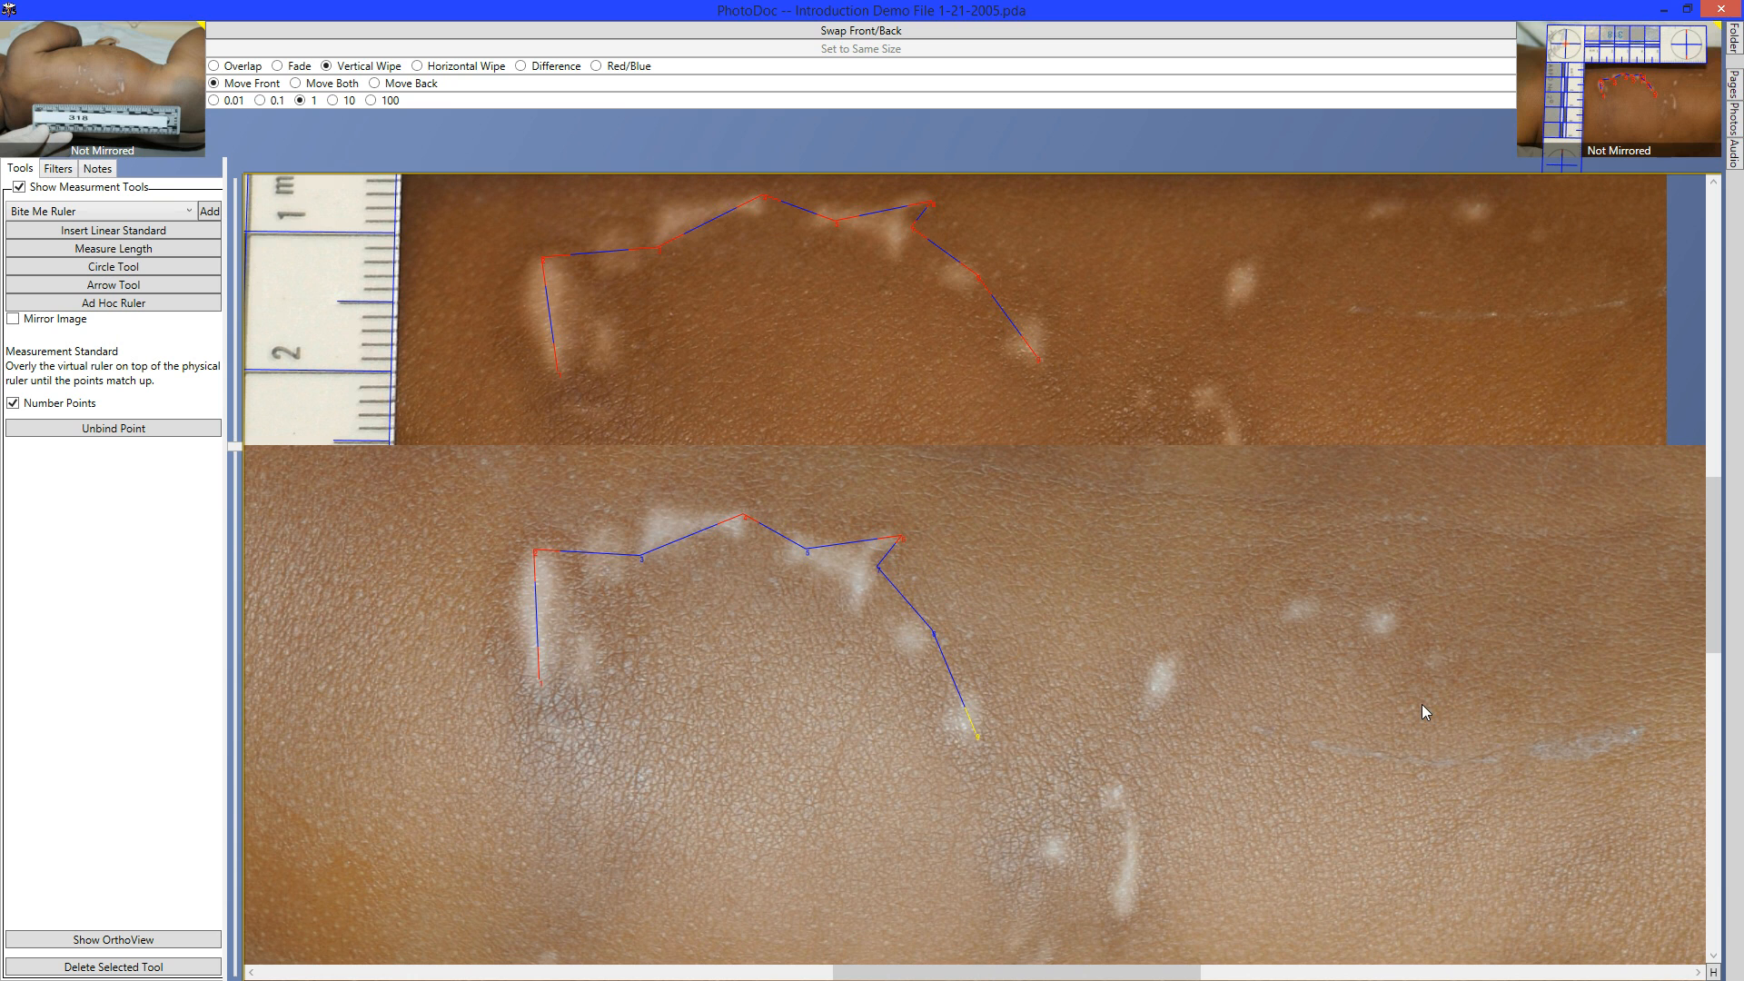
pyautogui.press('Left')
pyautogui.press('Down')
pyautogui.click(803, 550)
pyautogui.press('Down')
# Switch the comparison to Fade and fade fully to the front photo.
pyautogui.click(277, 65)
pyautogui.moveTo(936, 567); pyautogui.dragTo(900, 2)
pyautogui.rightClick(900, 2)
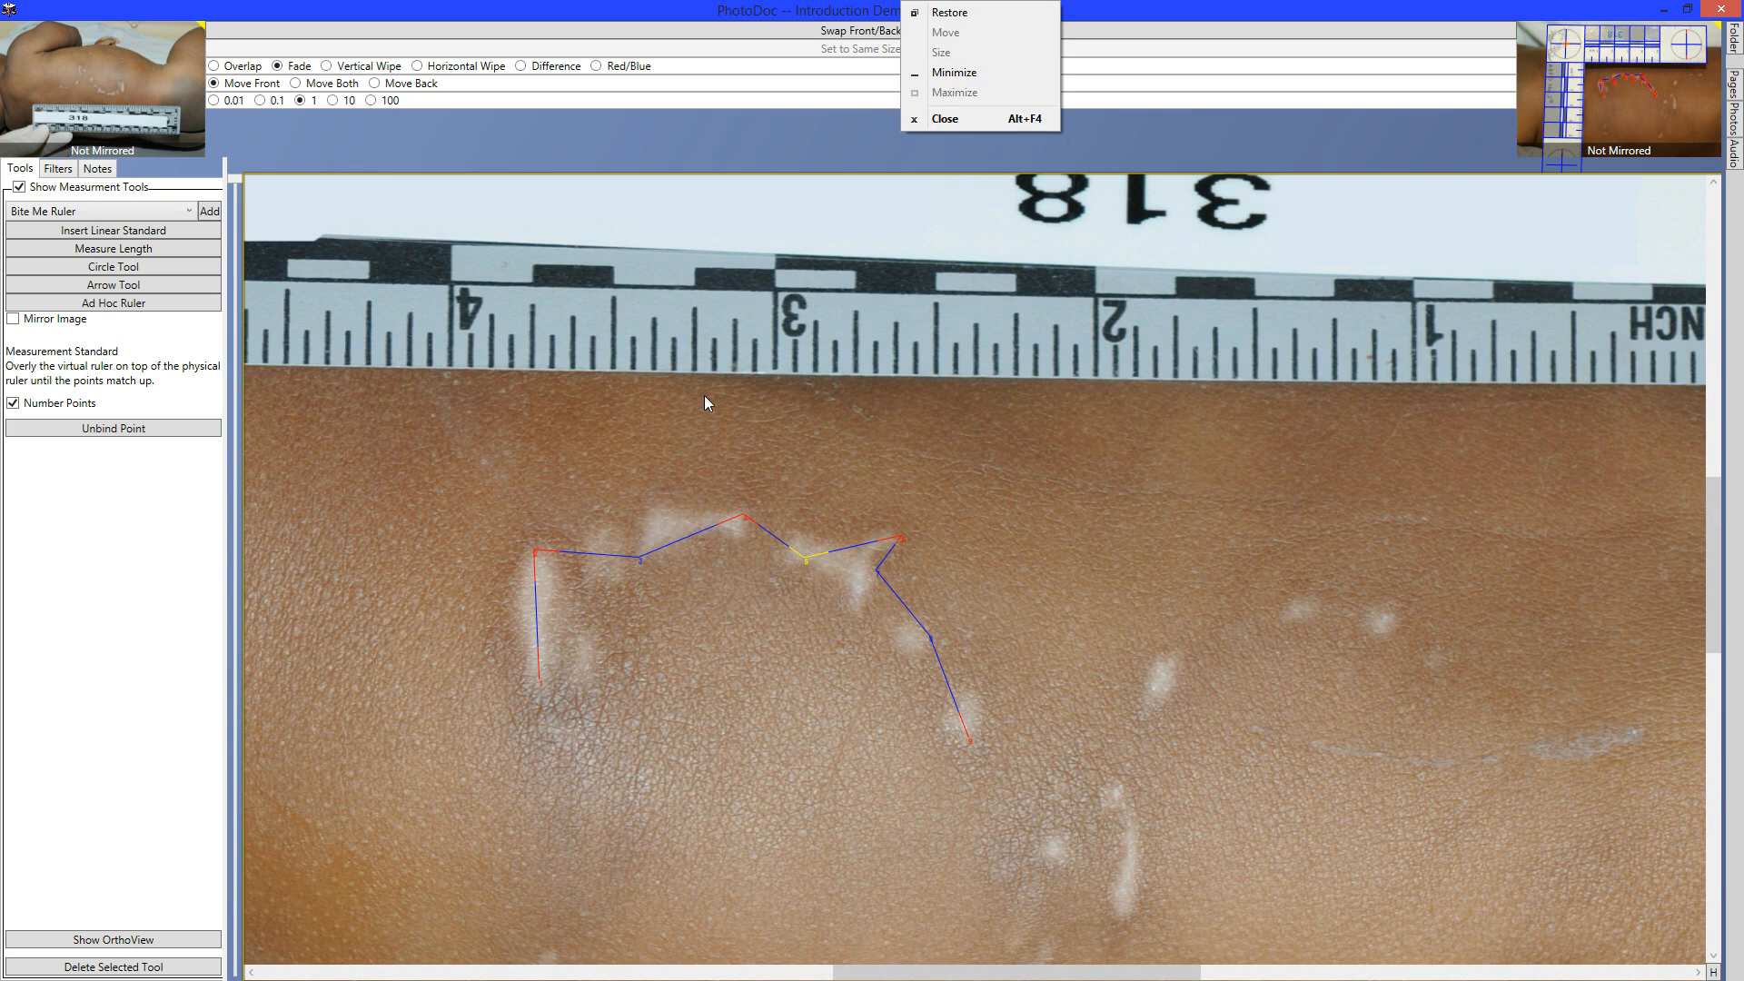
pyautogui.click(863, 470)
# Reposition the ABFO photo, rectify it in OrthoView, then bring the inch-ruler photo back to front.
pyautogui.press('space')
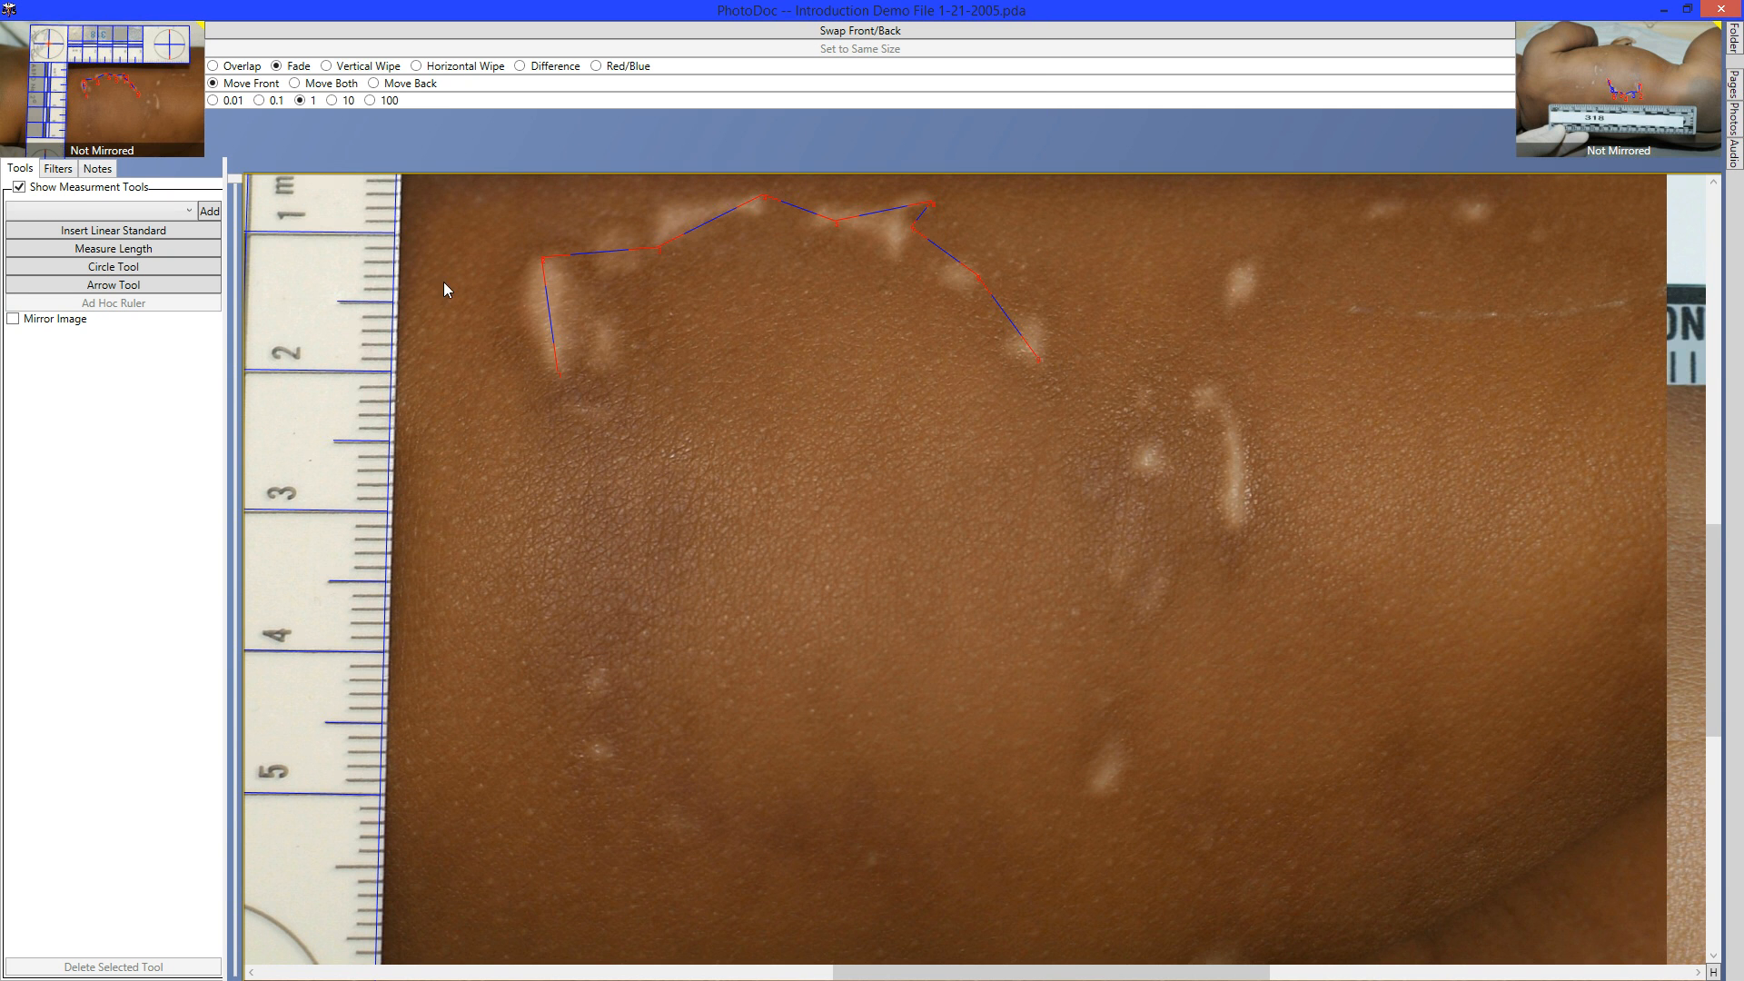
pyautogui.rightClick(822, 317)
pyautogui.moveTo(710, 286)
pyautogui.mouseDown()
pyautogui.moveTo(884, 442)
pyautogui.moveTo(946, 531)
pyautogui.mouseUp()
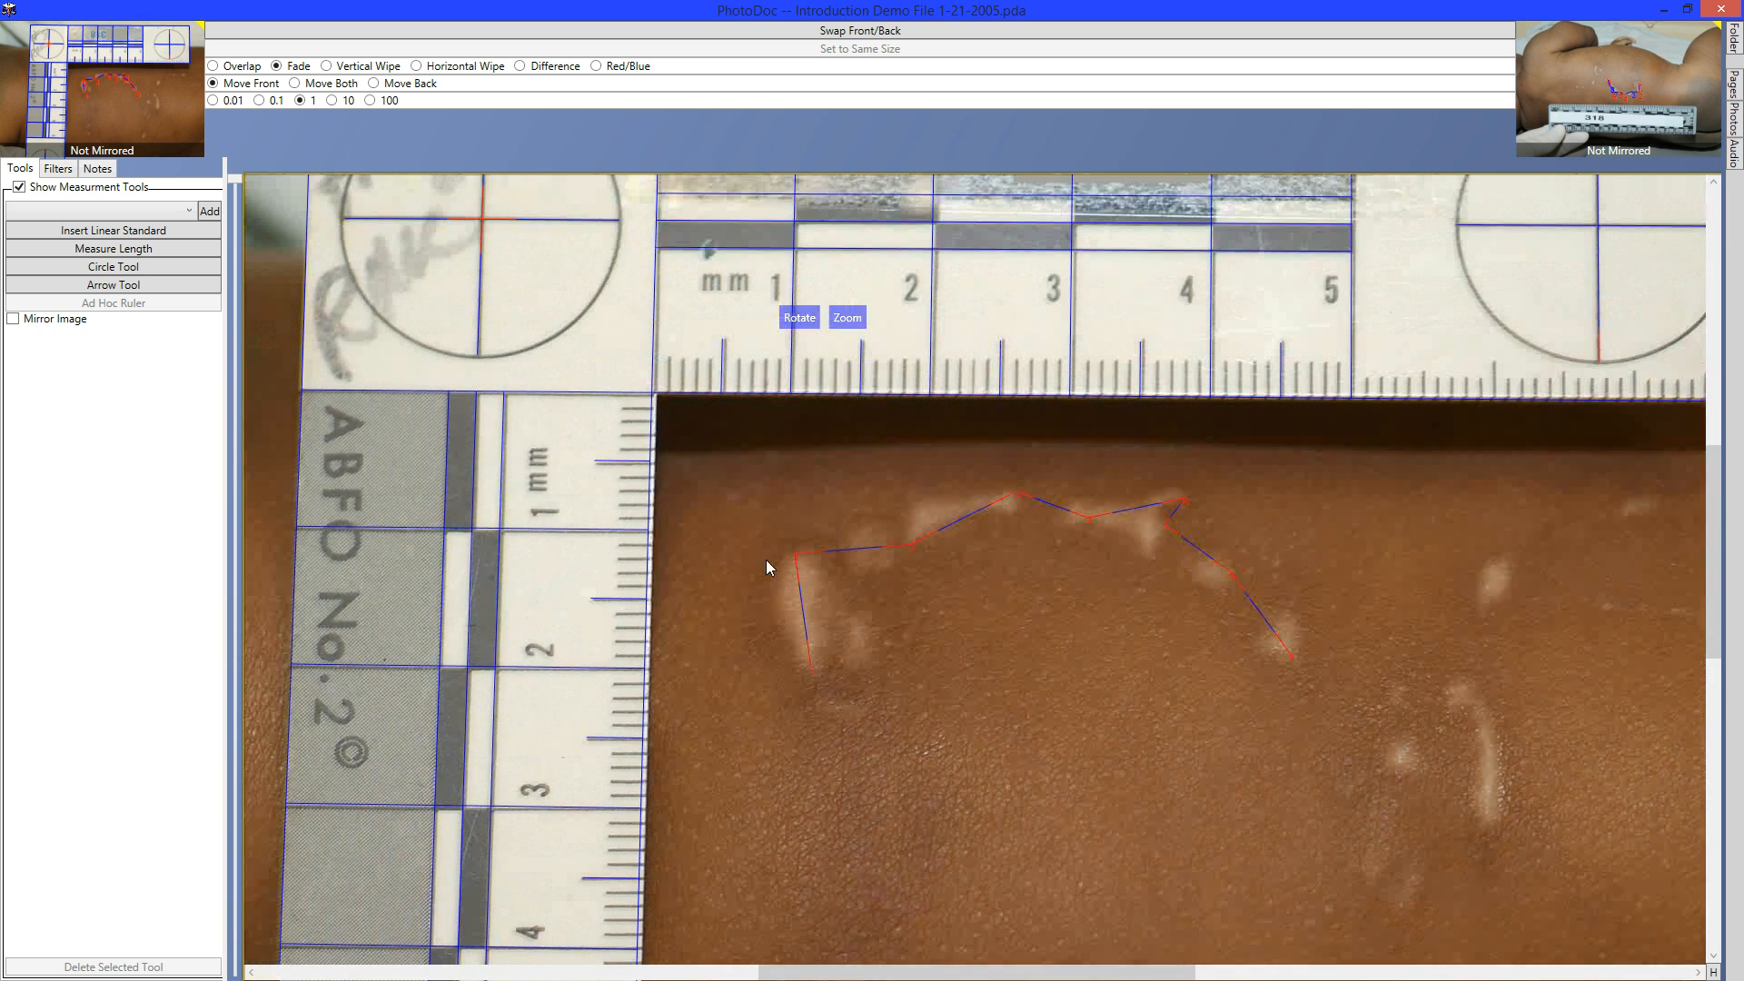
pyautogui.moveTo(766, 560); pyautogui.dragTo(797, 678)
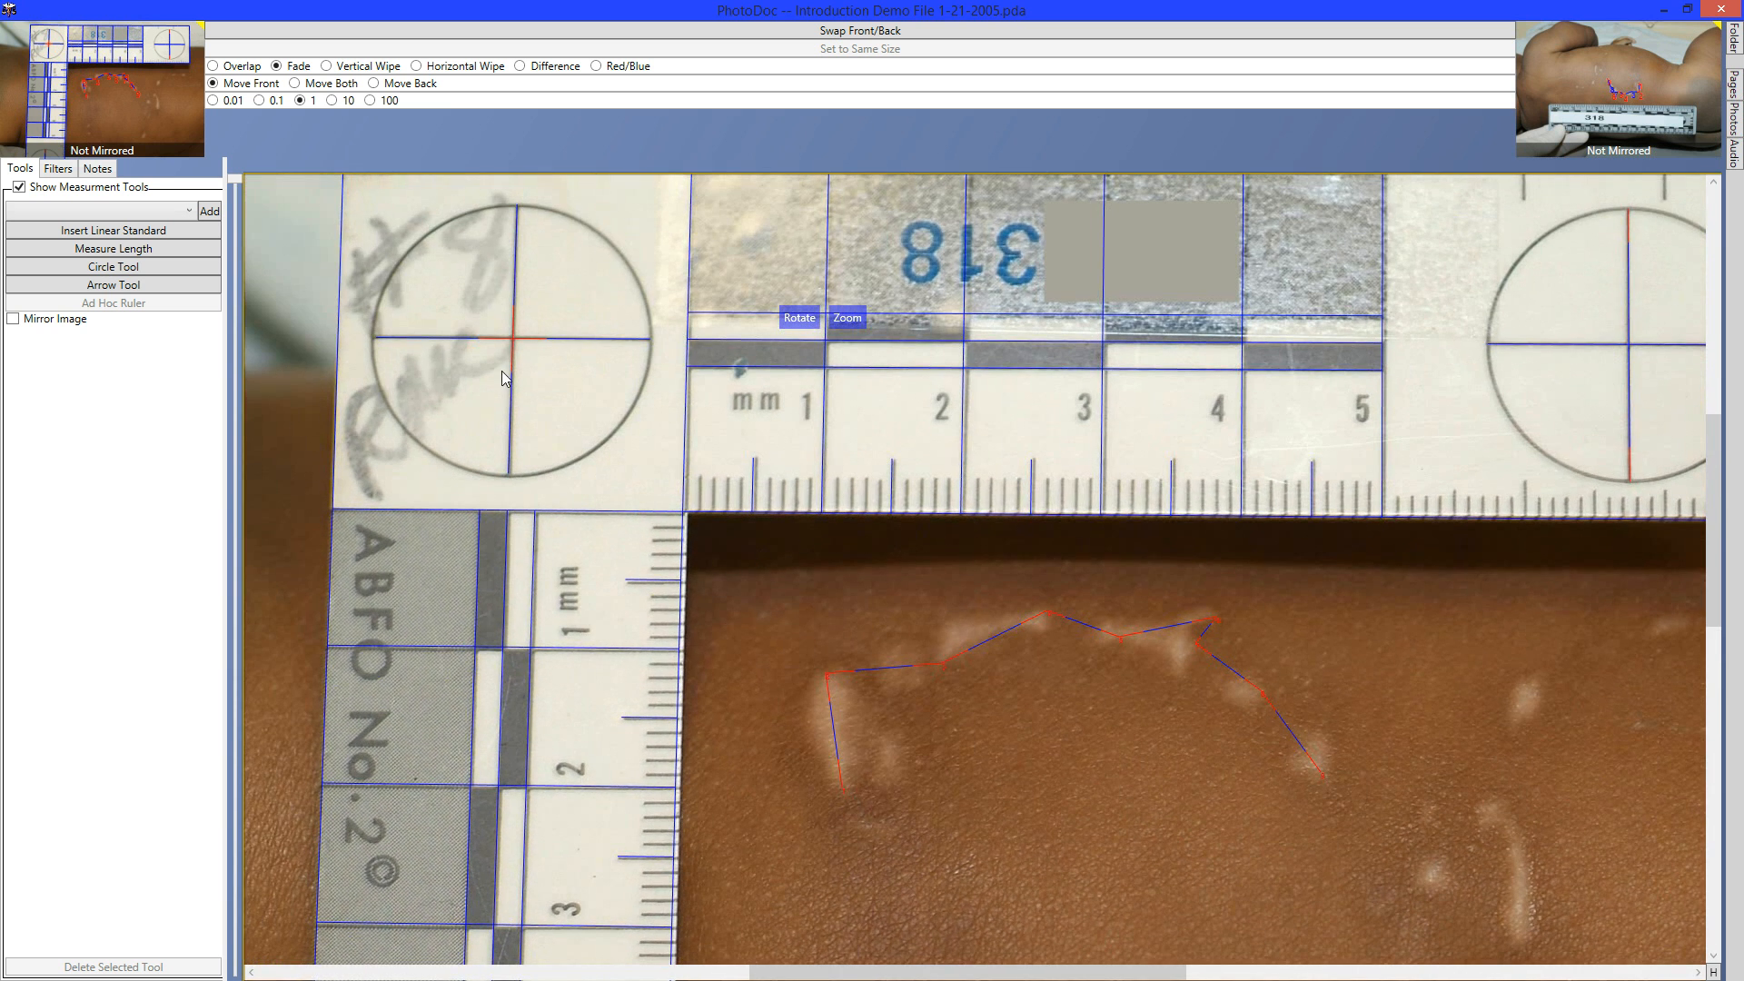
pyautogui.click(524, 345)
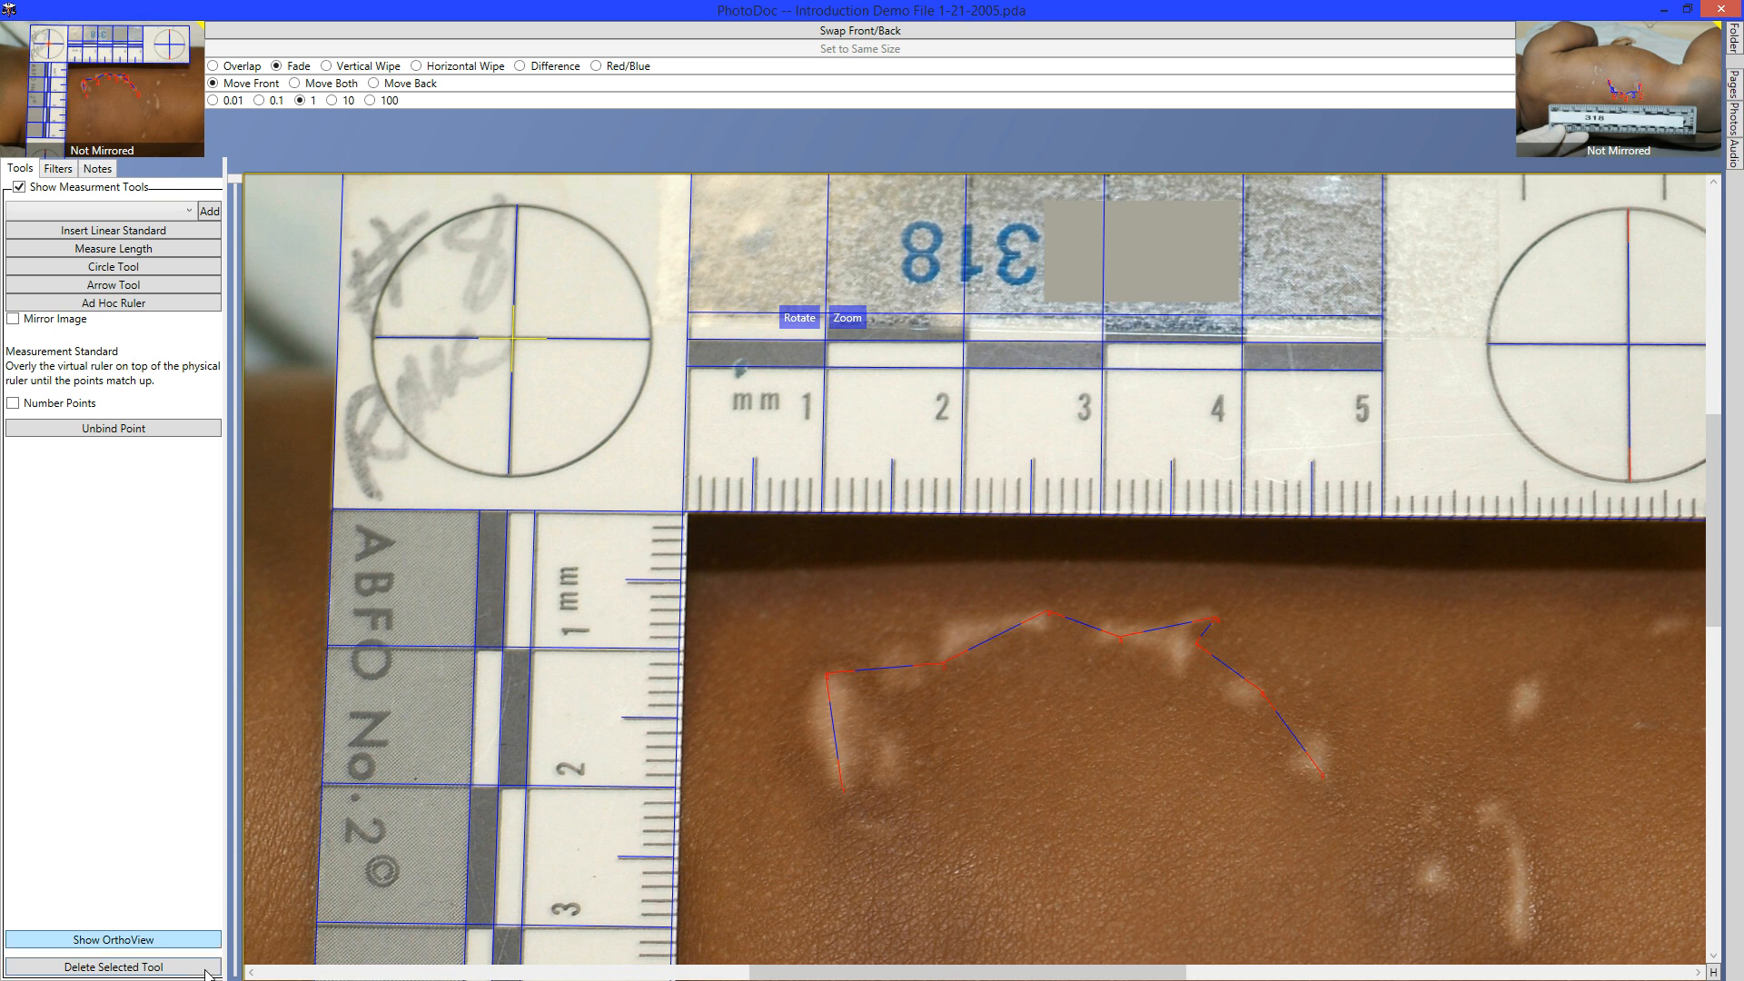
pyautogui.click(166, 942)
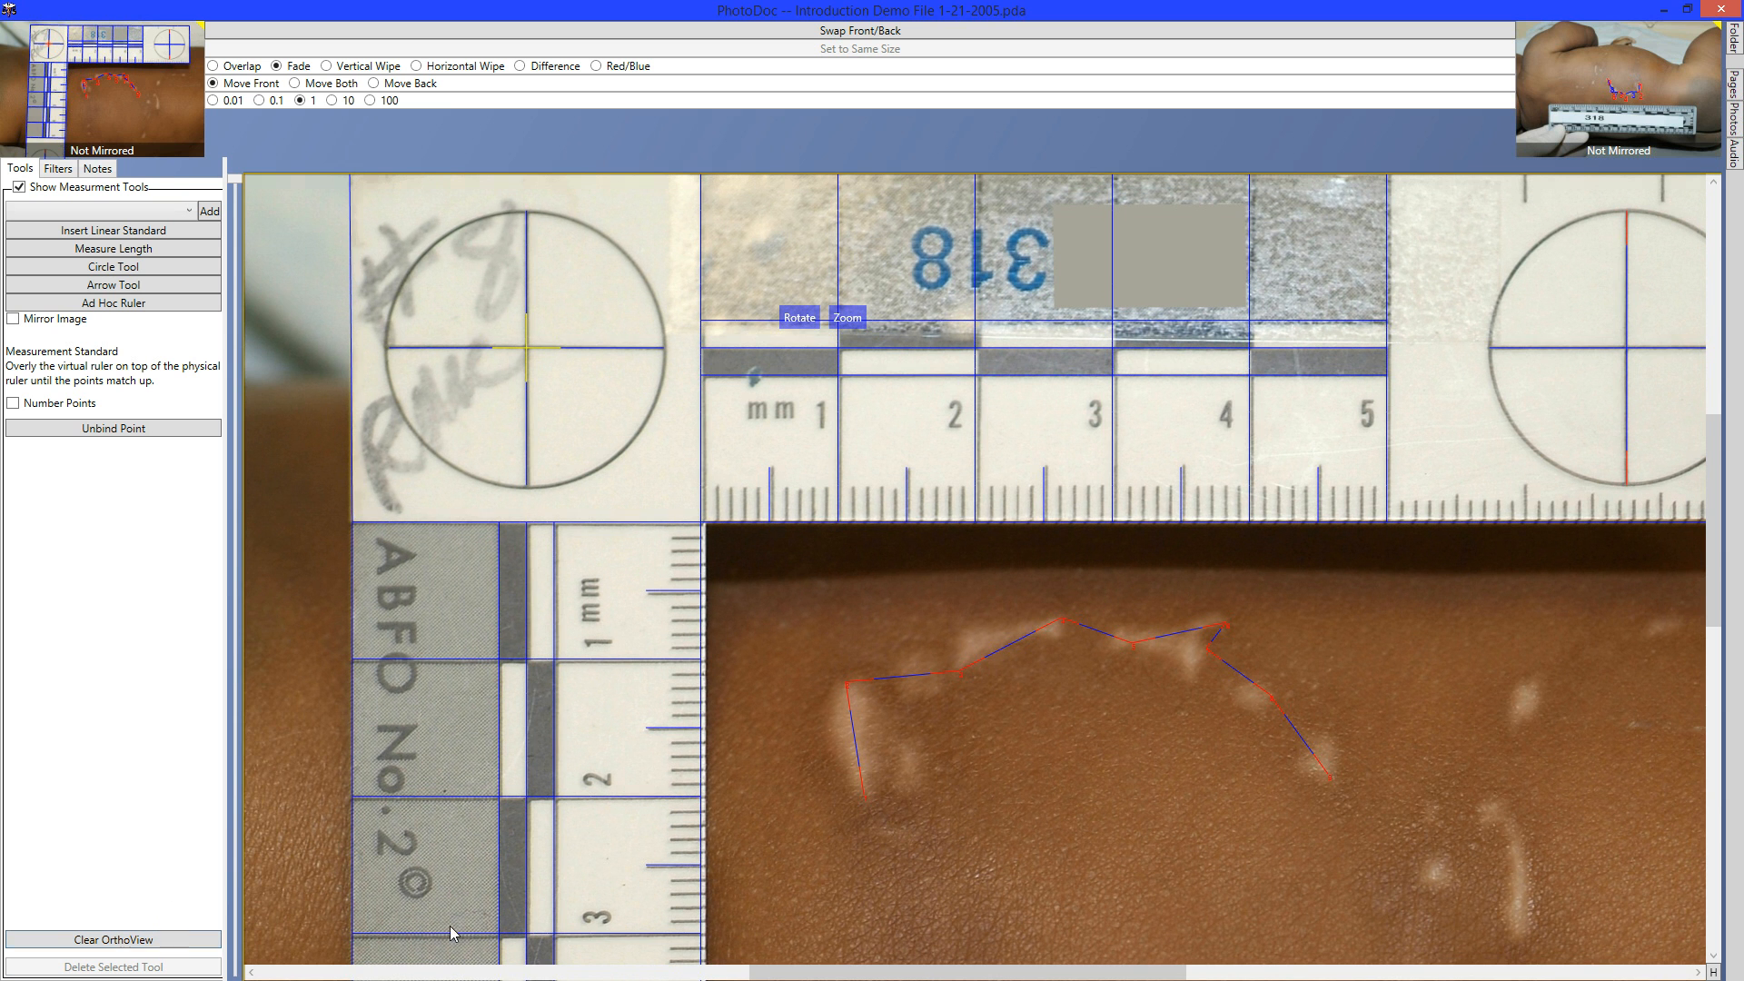
pyautogui.moveTo(984, 783)
pyautogui.mouseDown()
pyautogui.moveTo(892, 709)
pyautogui.moveTo(804, 678)
pyautogui.mouseUp()
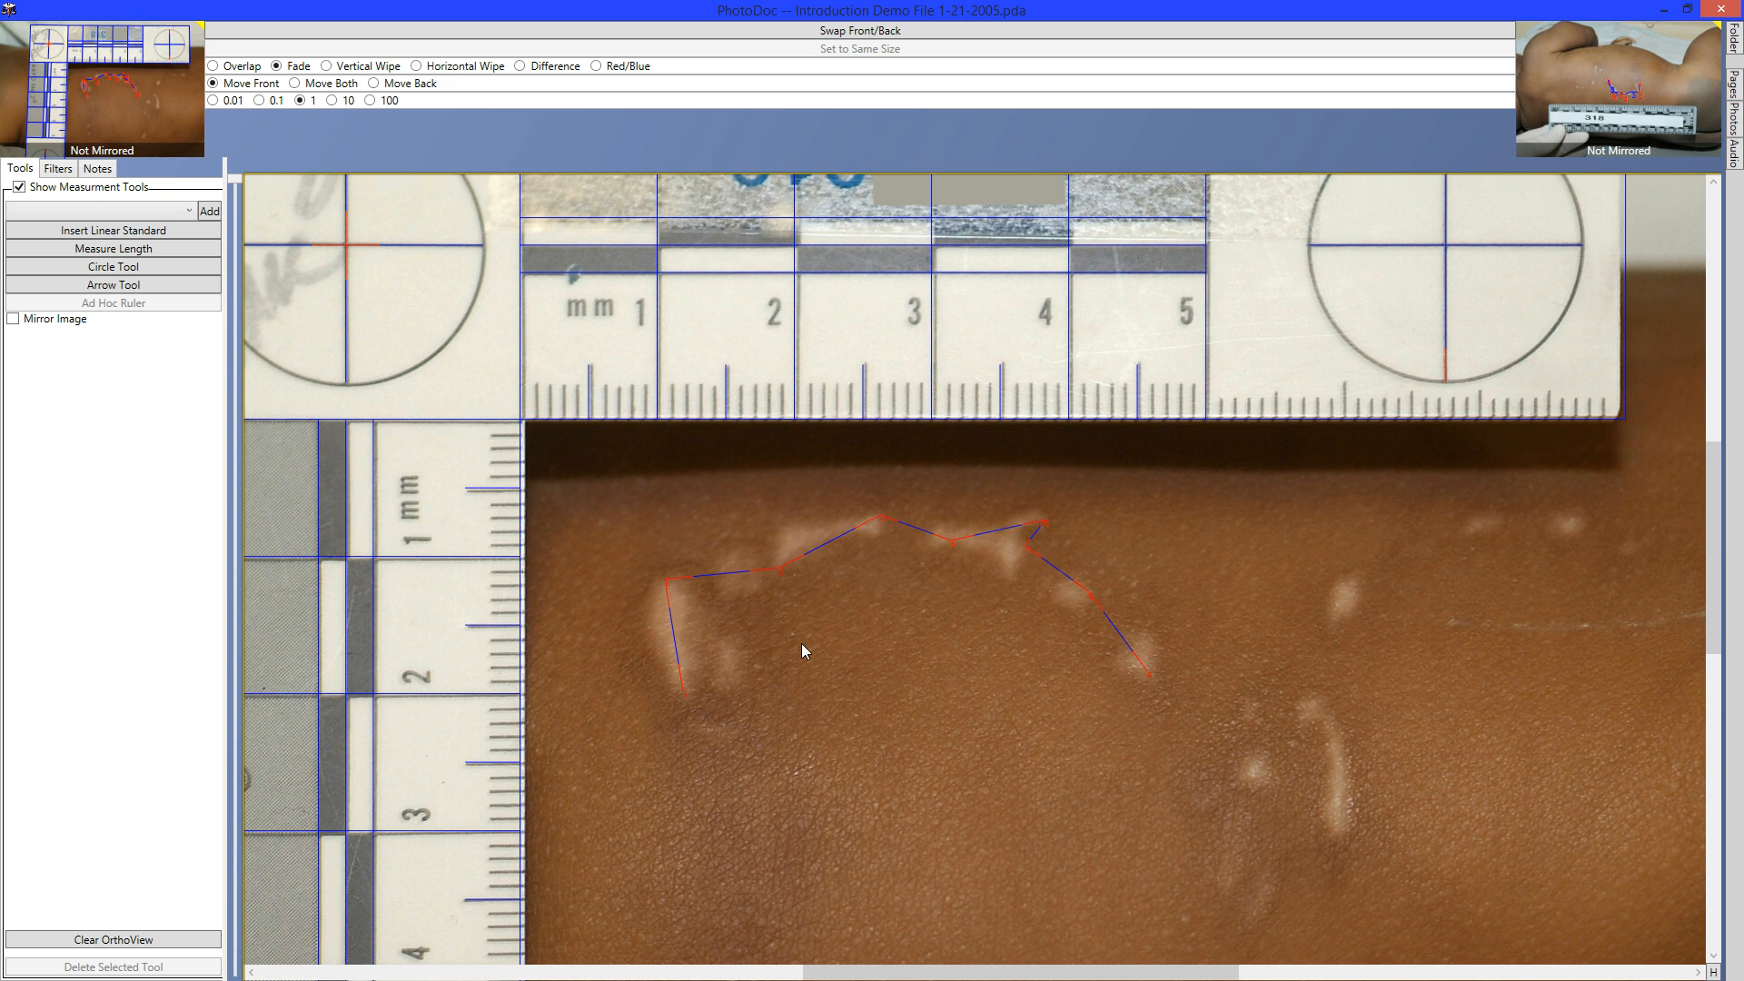
pyautogui.press('space')
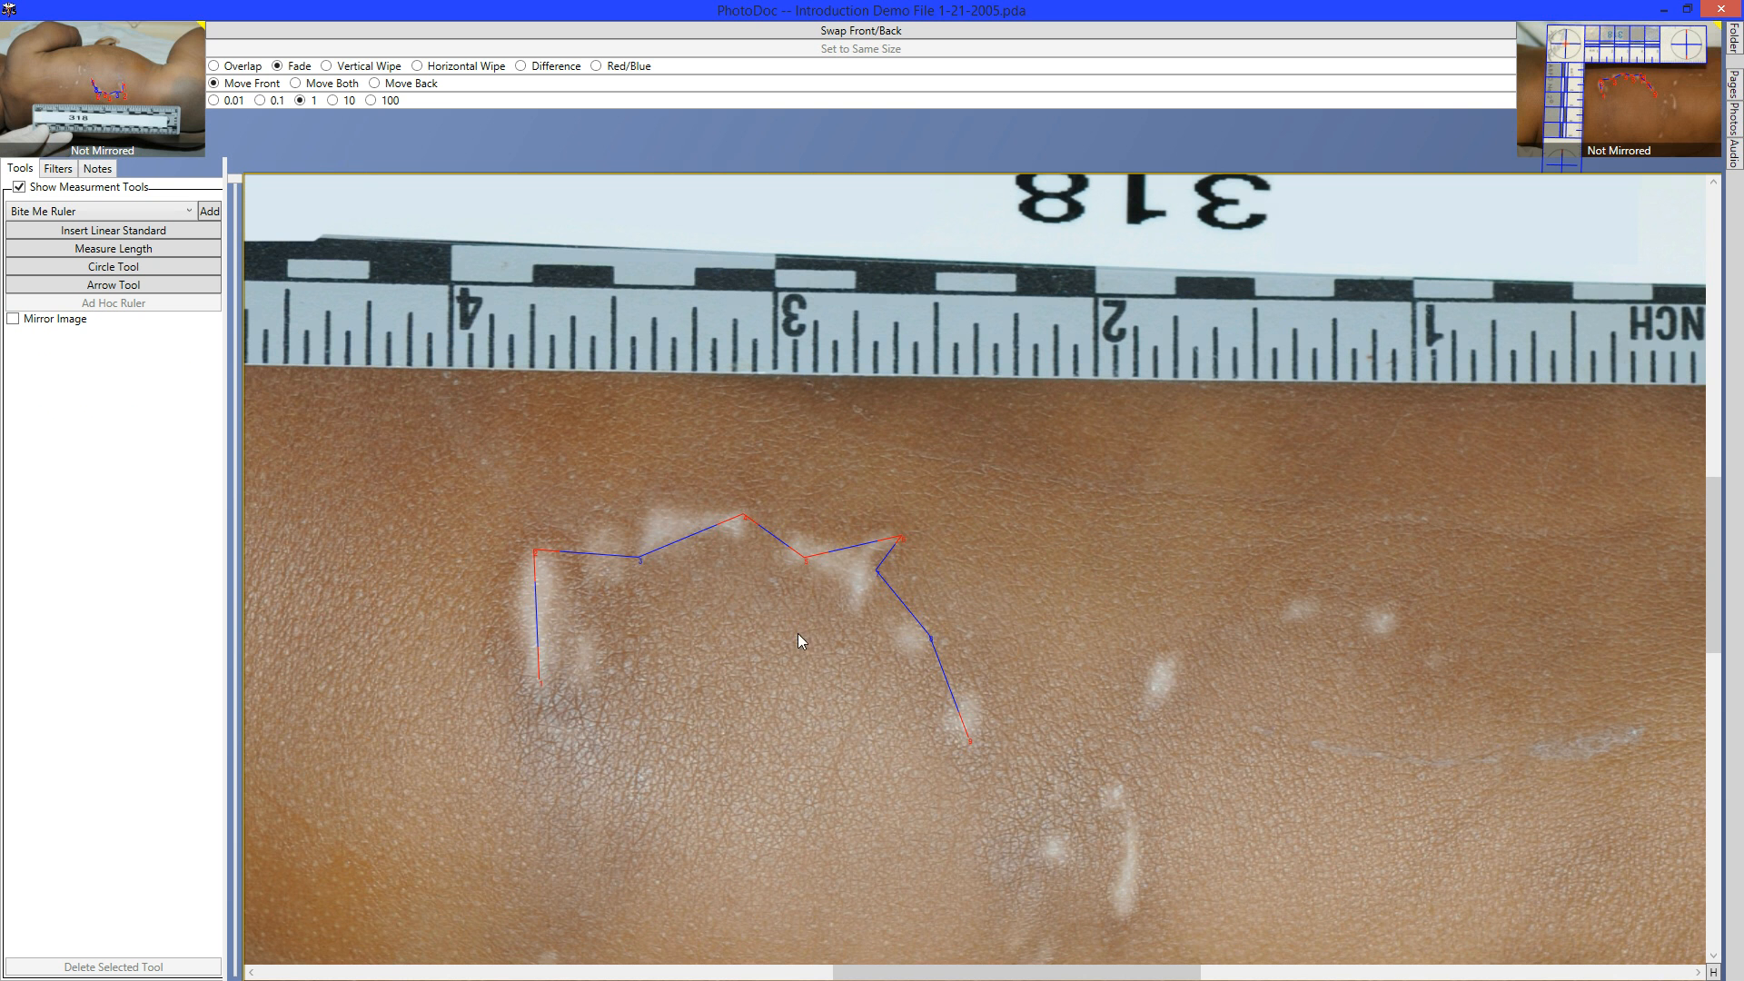
# Select point 4 of the tracing and show the rectified OrthoView of the inch-ruler photo.
pyautogui.click(740, 520)
pyautogui.scroll(-3, 736, 519)
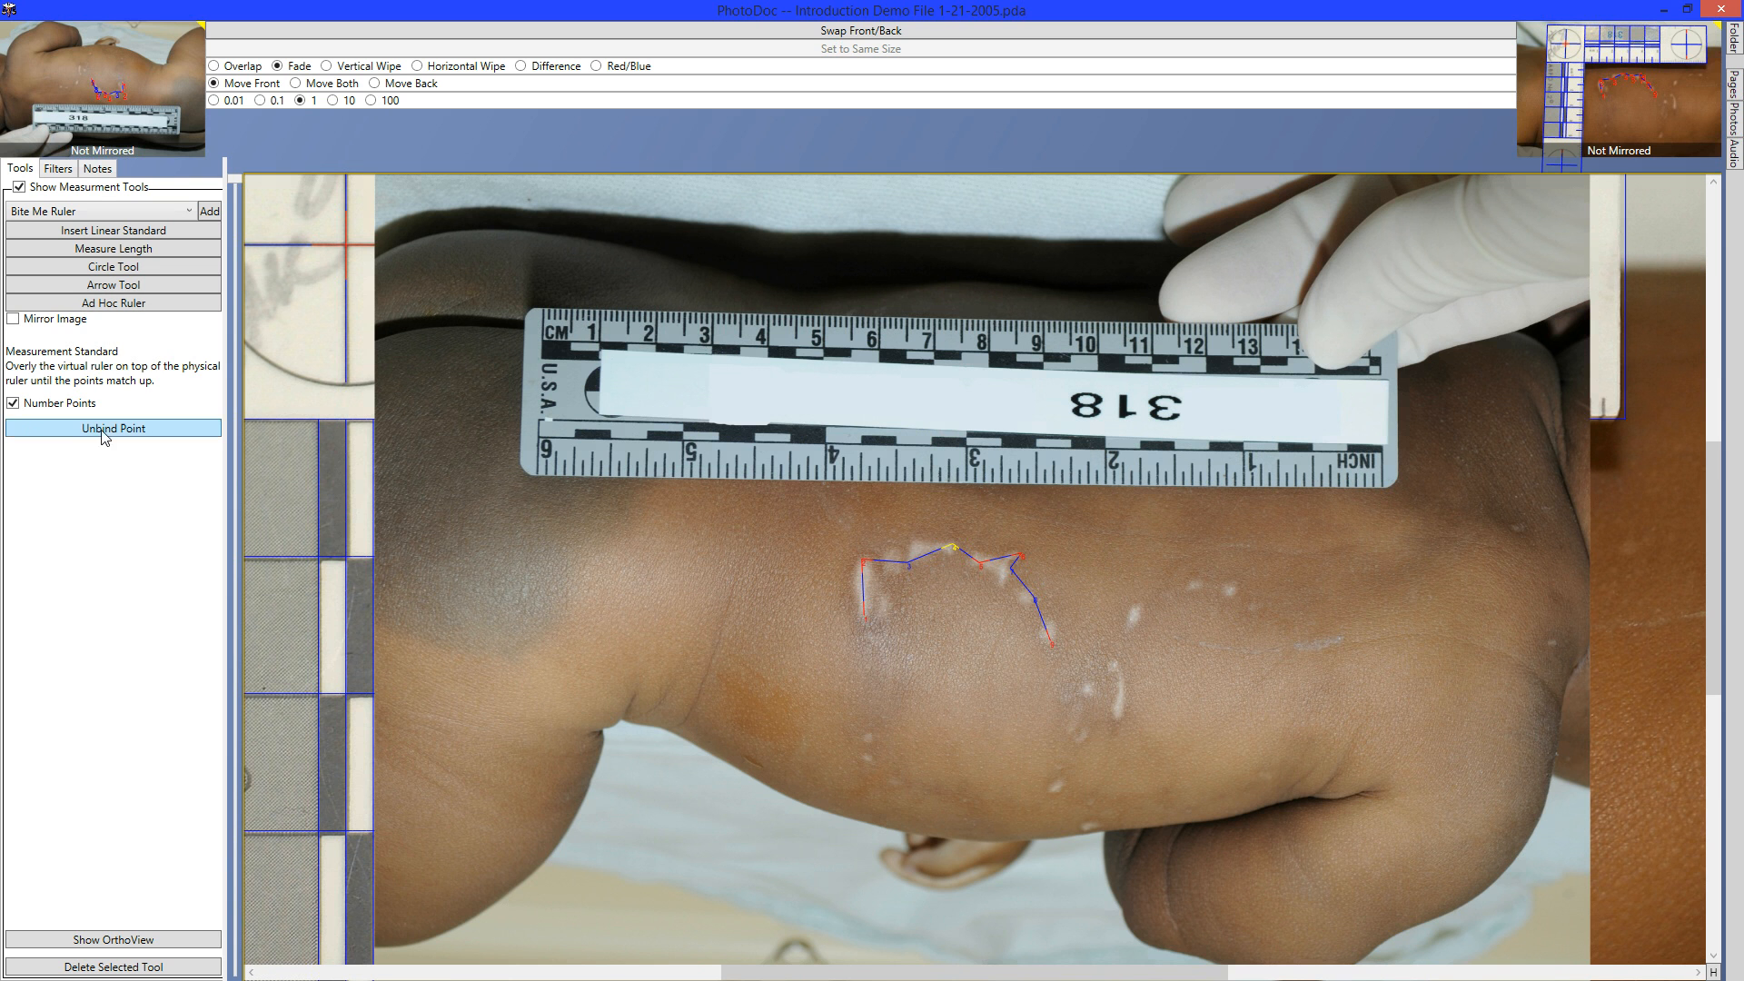
pyautogui.click(127, 940)
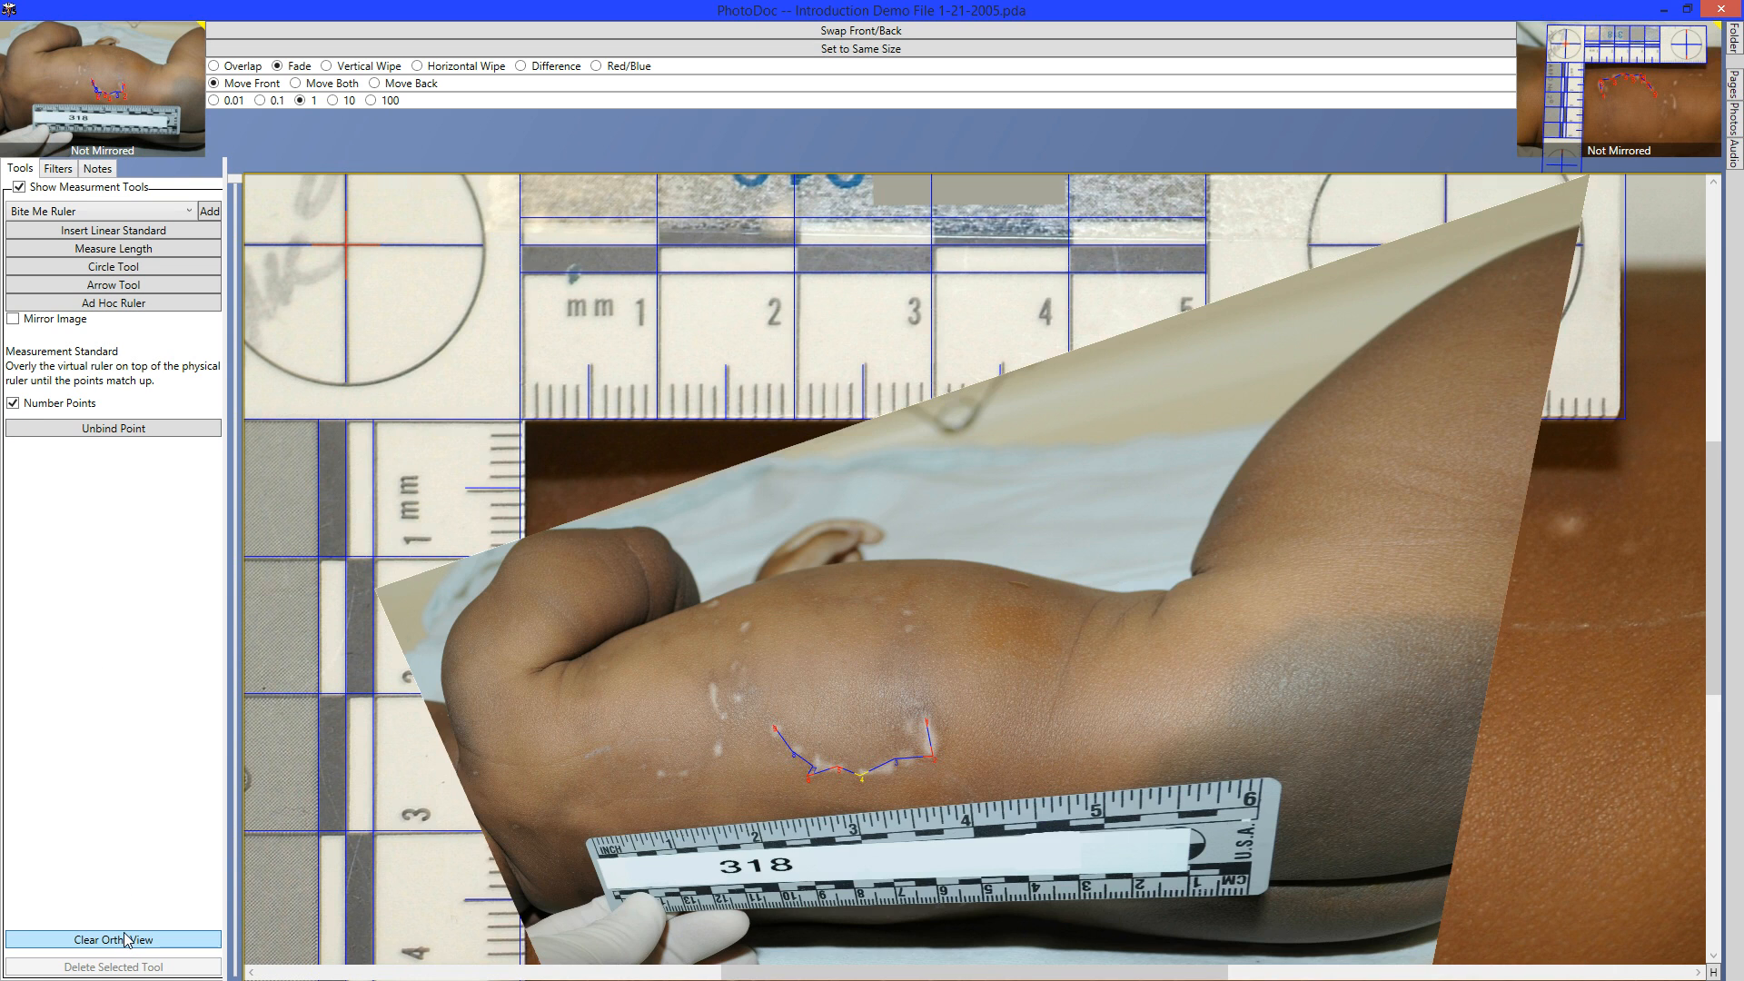
# Rotate the front photo to nearly horizontal, fade it, and nudge it right to align the rulers.
pyautogui.click(854, 731)
pyautogui.moveTo(828, 731); pyautogui.dragTo(701, 731)
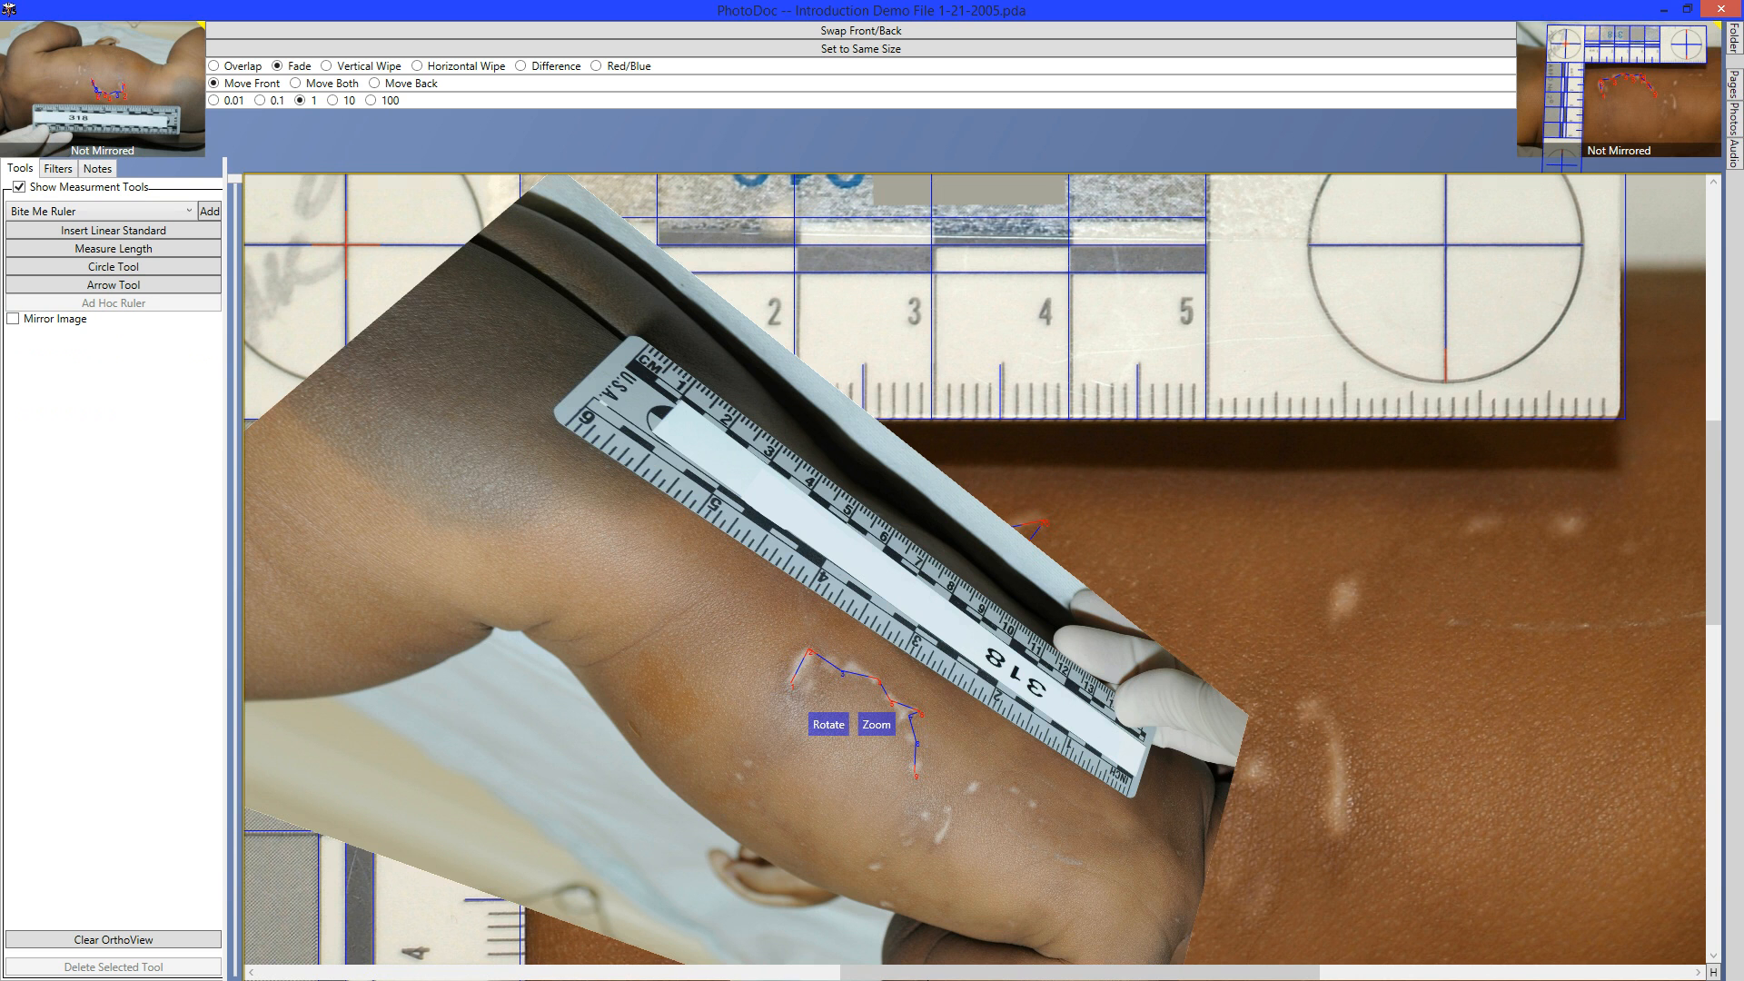
pyautogui.moveTo(936, 954); pyautogui.dragTo(896, 868)
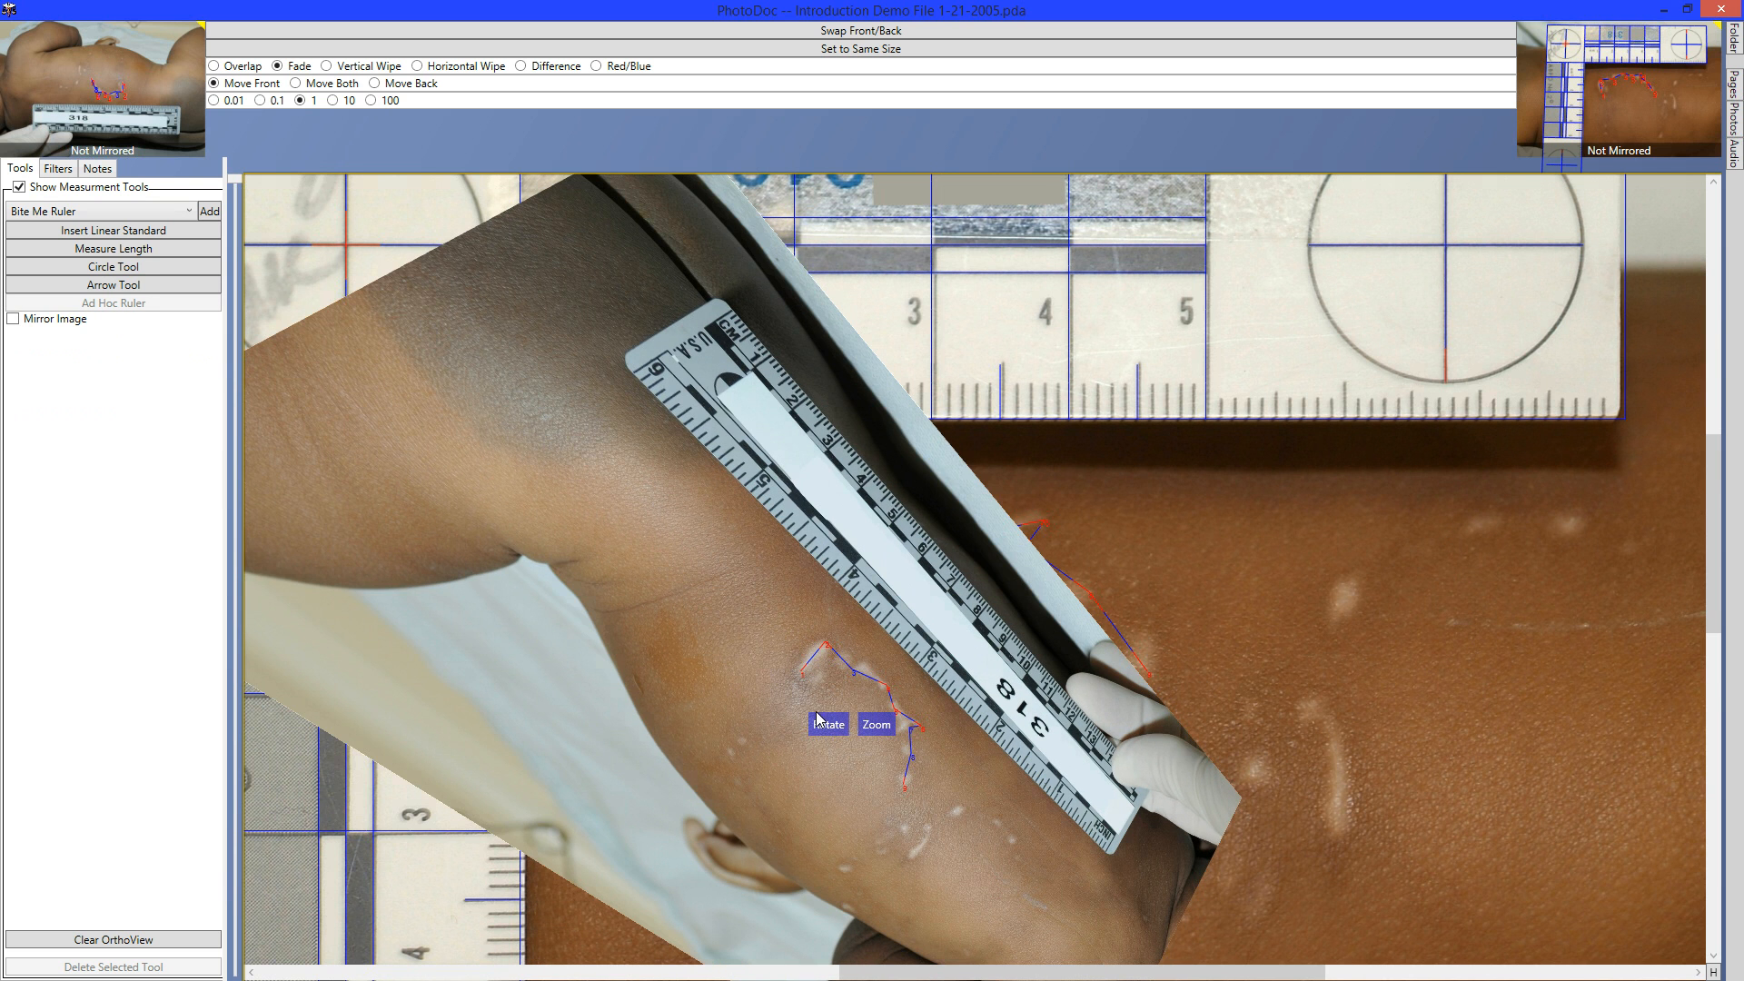
pyautogui.moveTo(827, 731); pyautogui.dragTo(735, 663)
pyautogui.moveTo(726, 592); pyautogui.dragTo(735, 664)
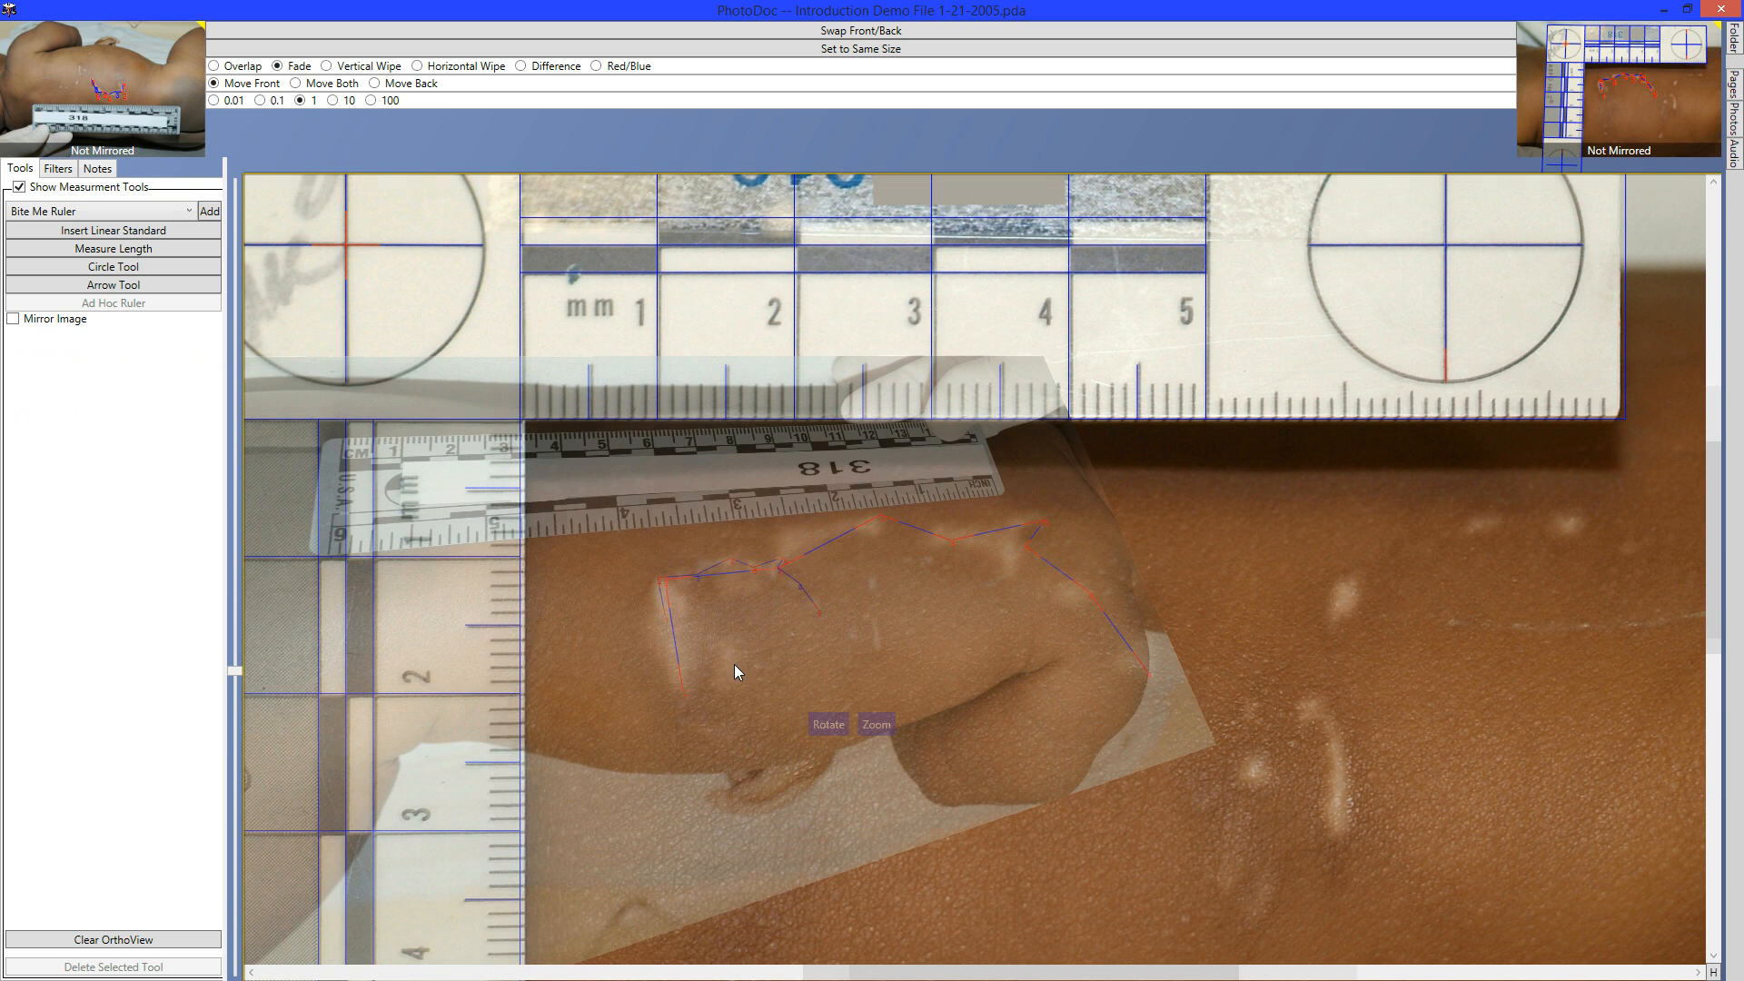
pyautogui.press('Right')
pyautogui.press('Right')
pyautogui.press('Right')
pyautogui.press('Right')
pyautogui.press('Right')
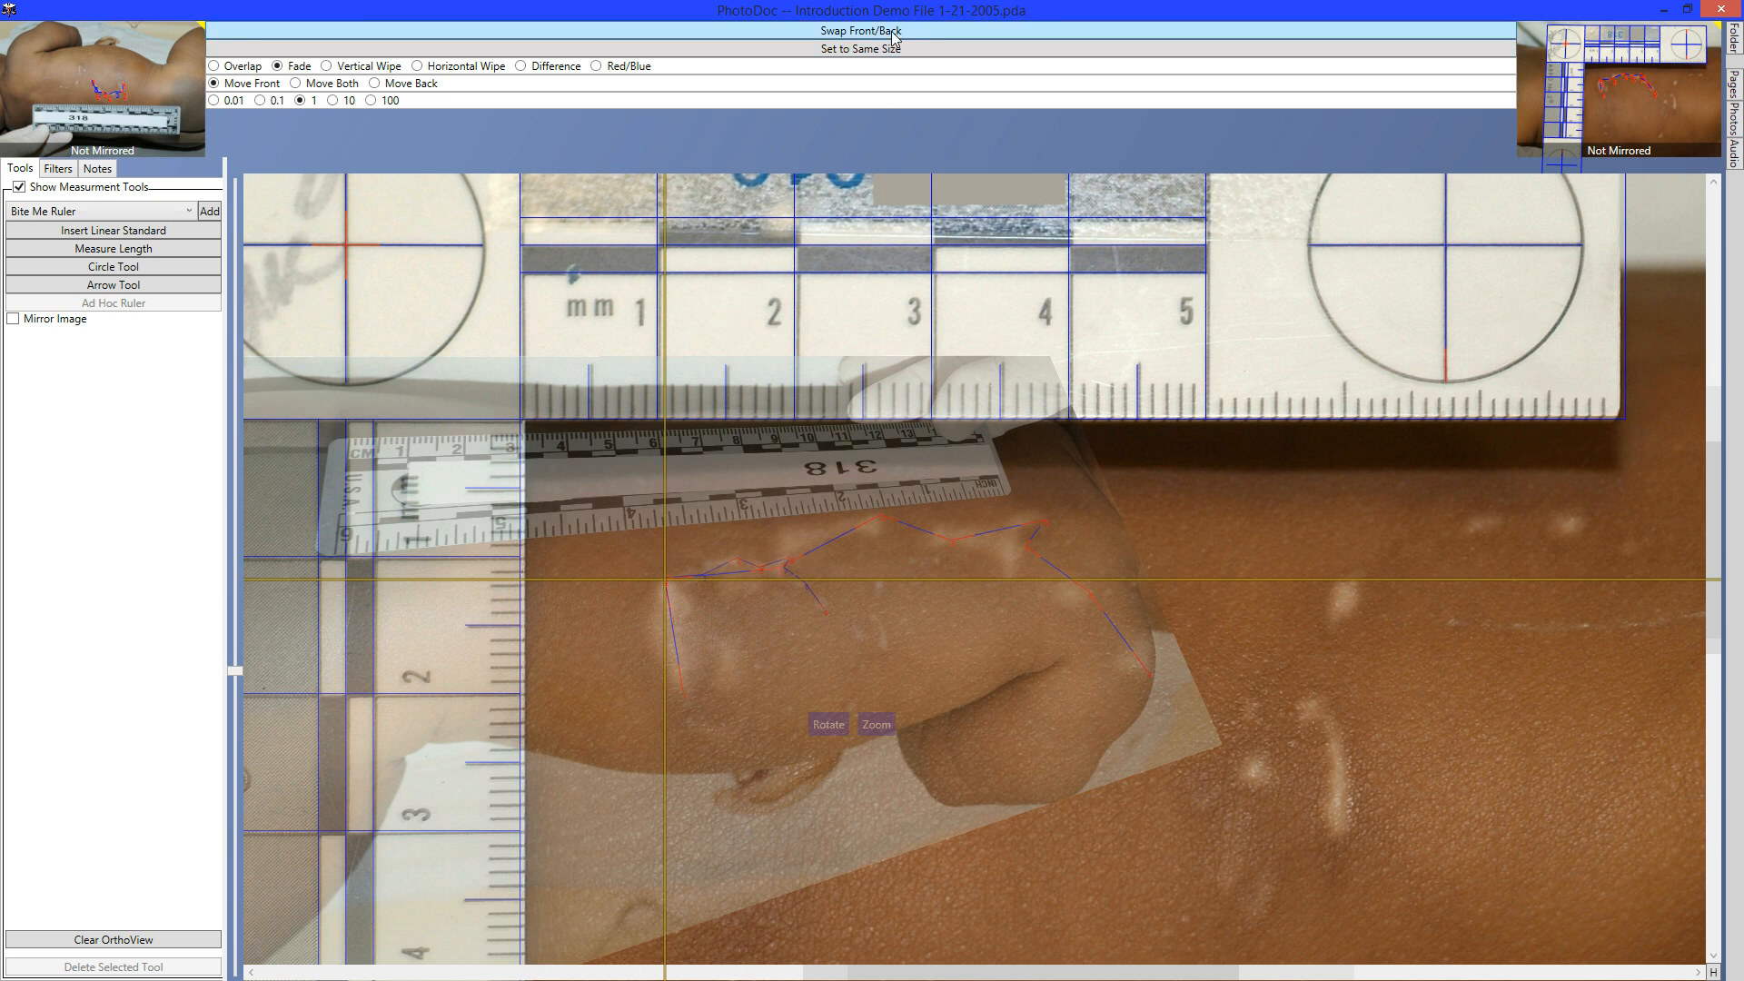
# Scale the arm photo to the reference size and sweep a horizontal wipe across both images.
pyautogui.click(924, 51)
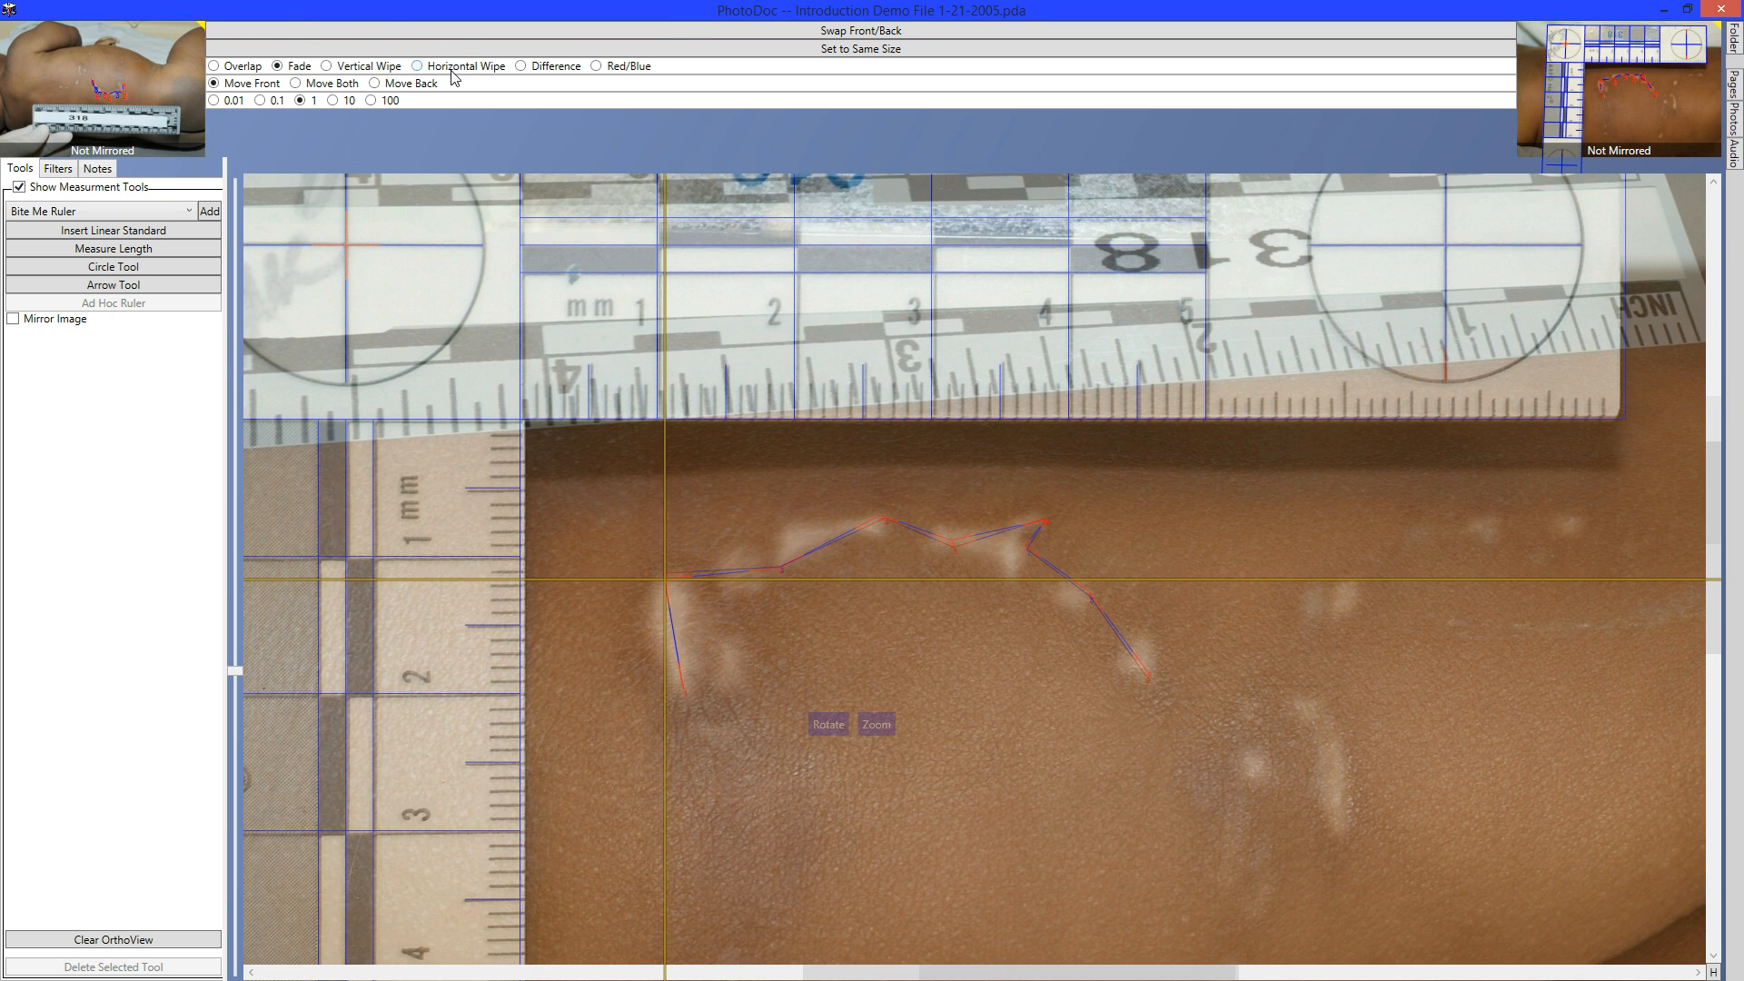
pyautogui.click(452, 71)
pyautogui.moveTo(749, 722); pyautogui.dragTo(209, 901)
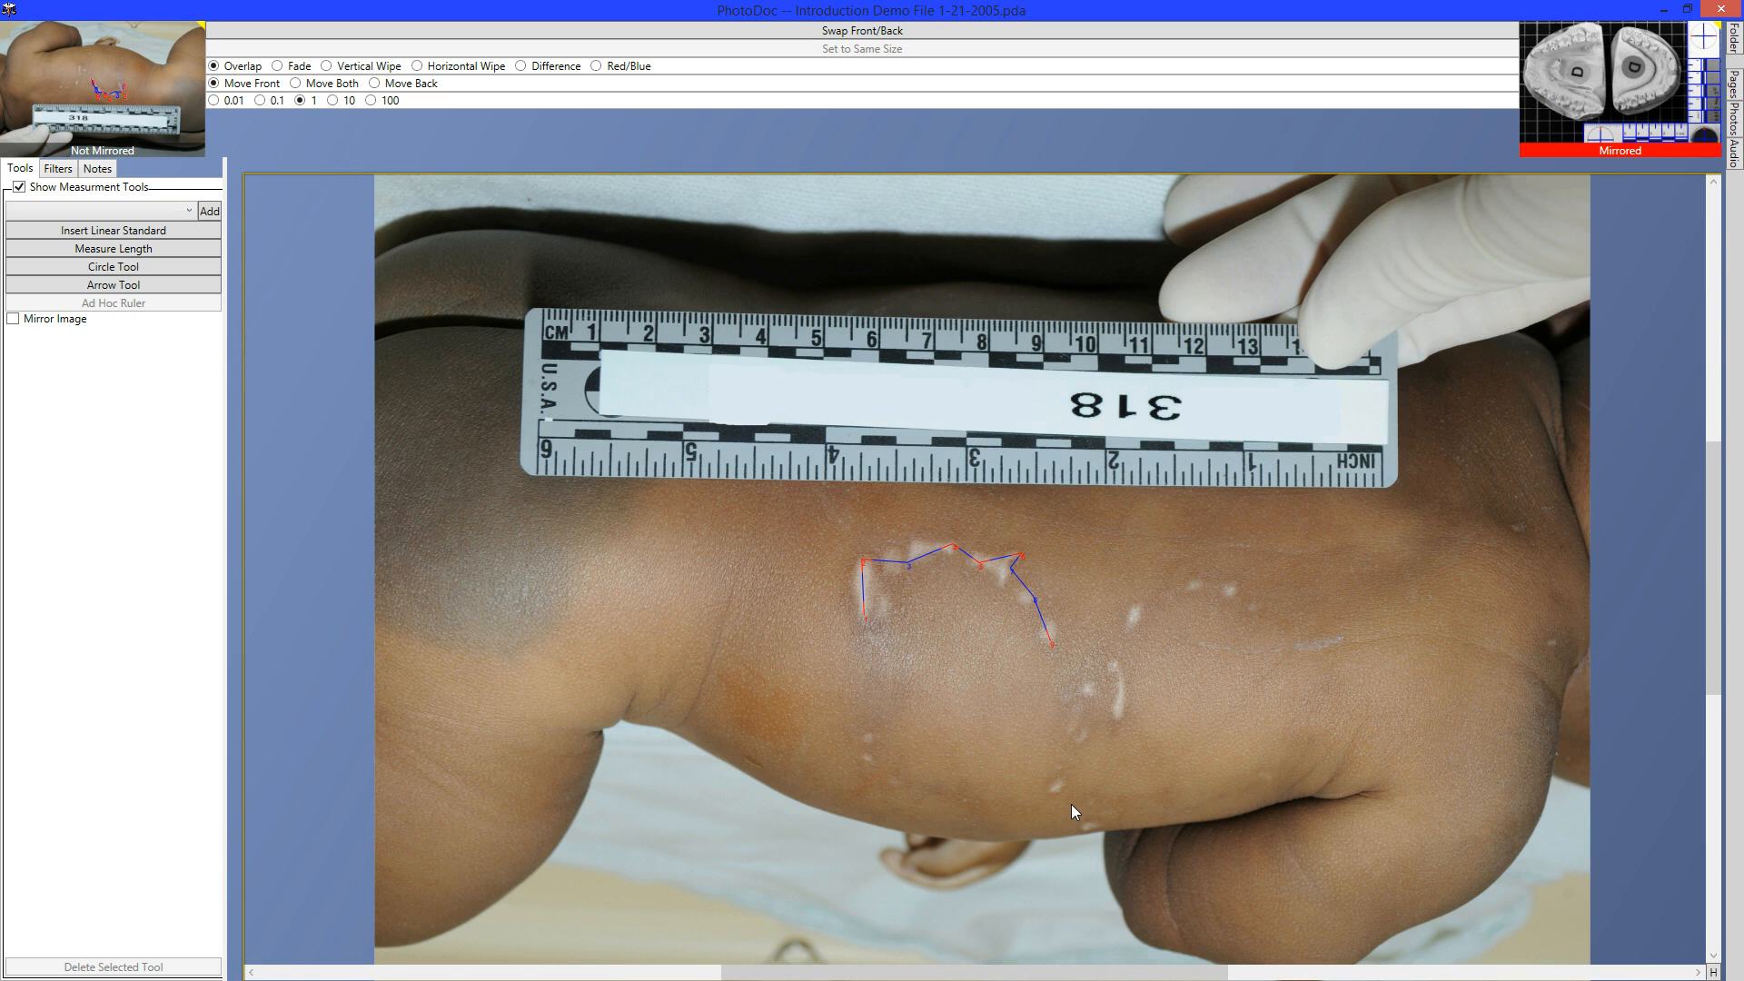
# Swap the photos back and forth, then rectify the arm photo from its first outline point.
pyautogui.press('space')
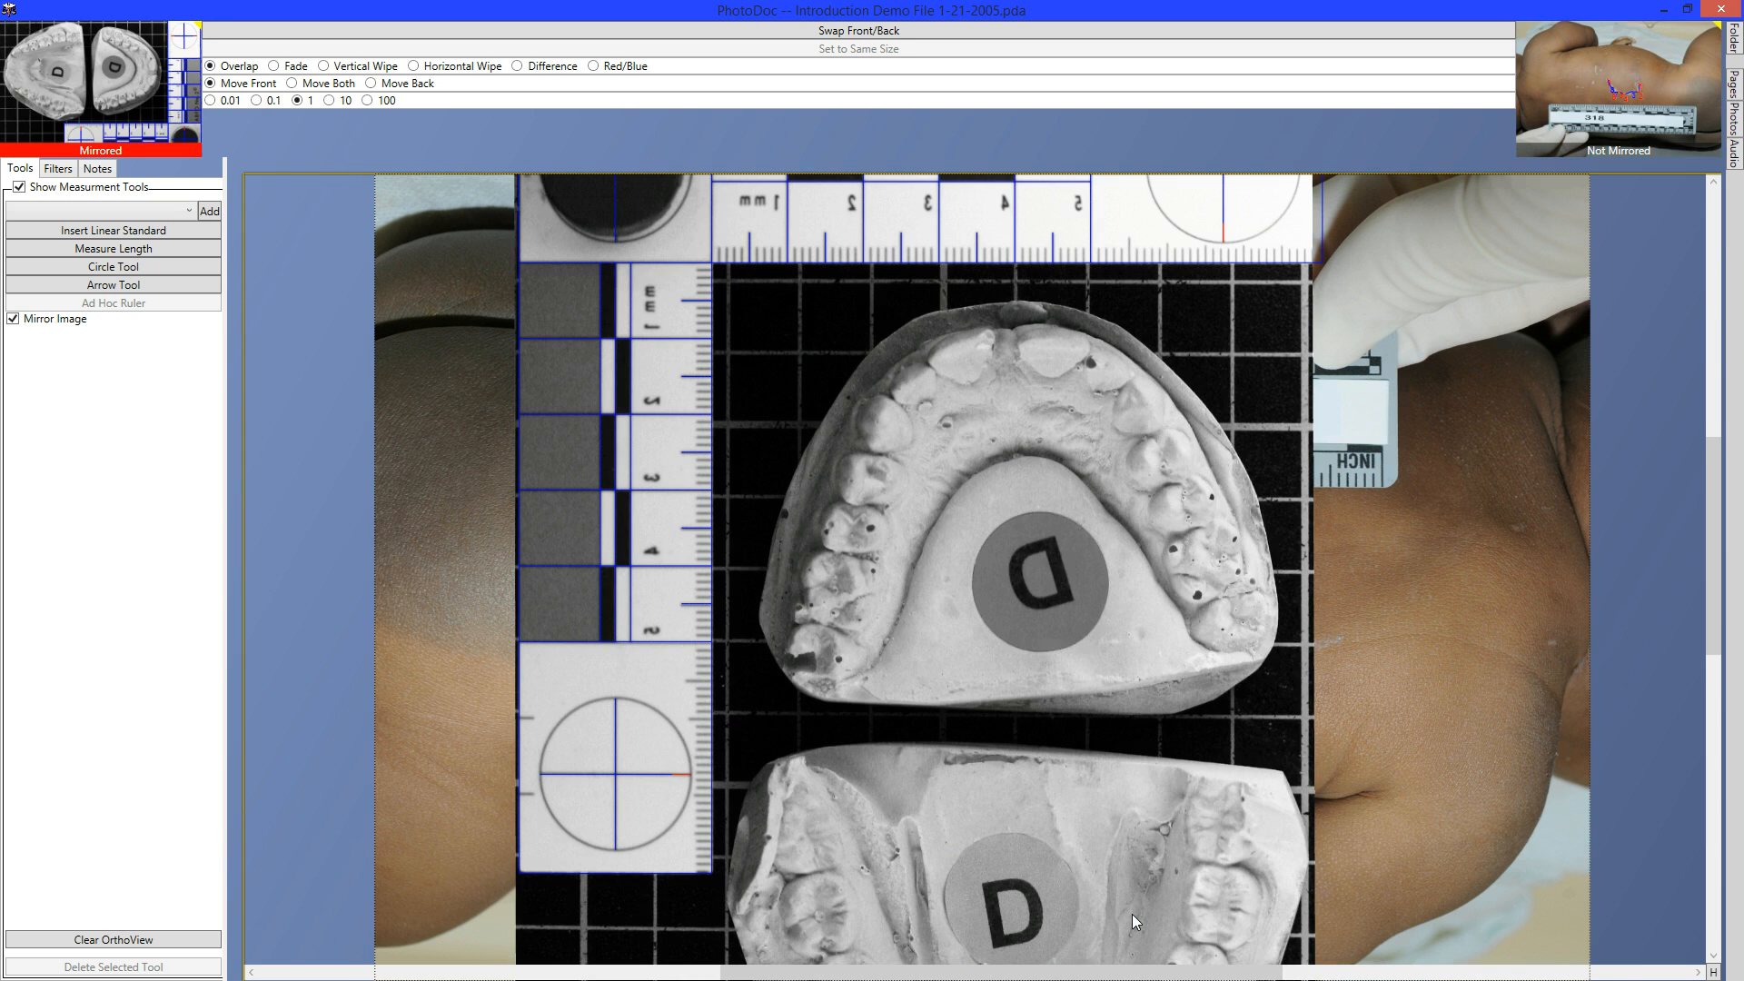
pyautogui.press('space')
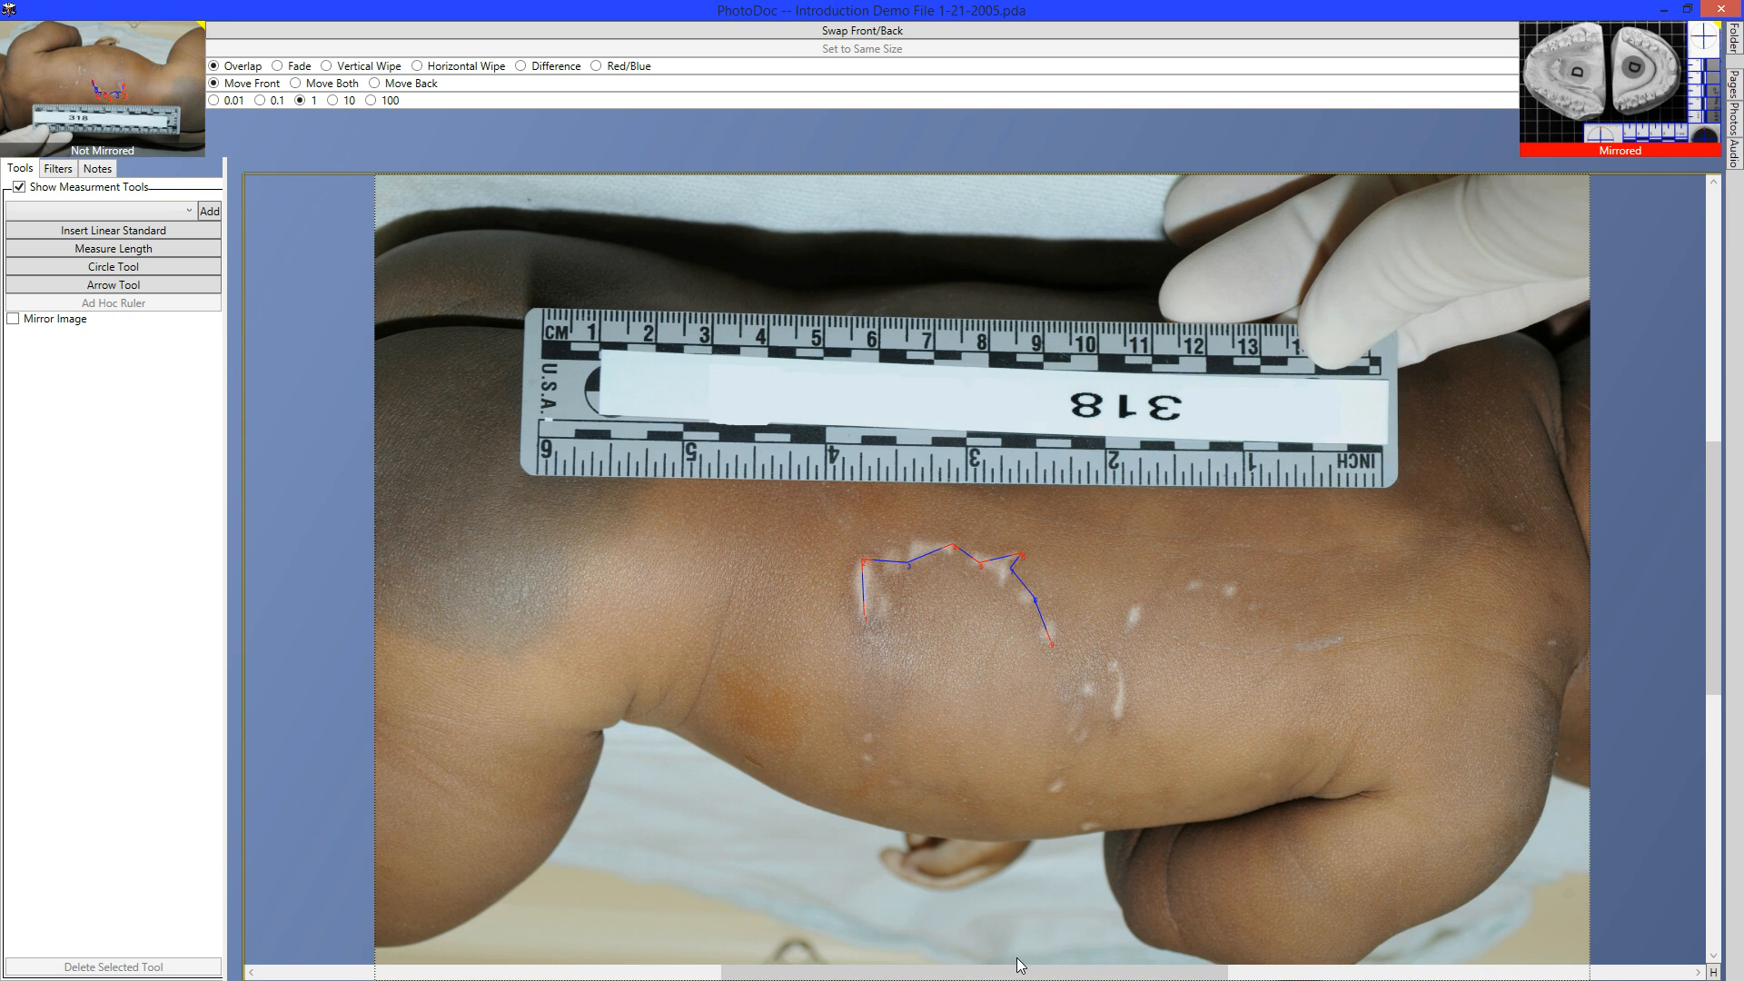
pyautogui.click(866, 565)
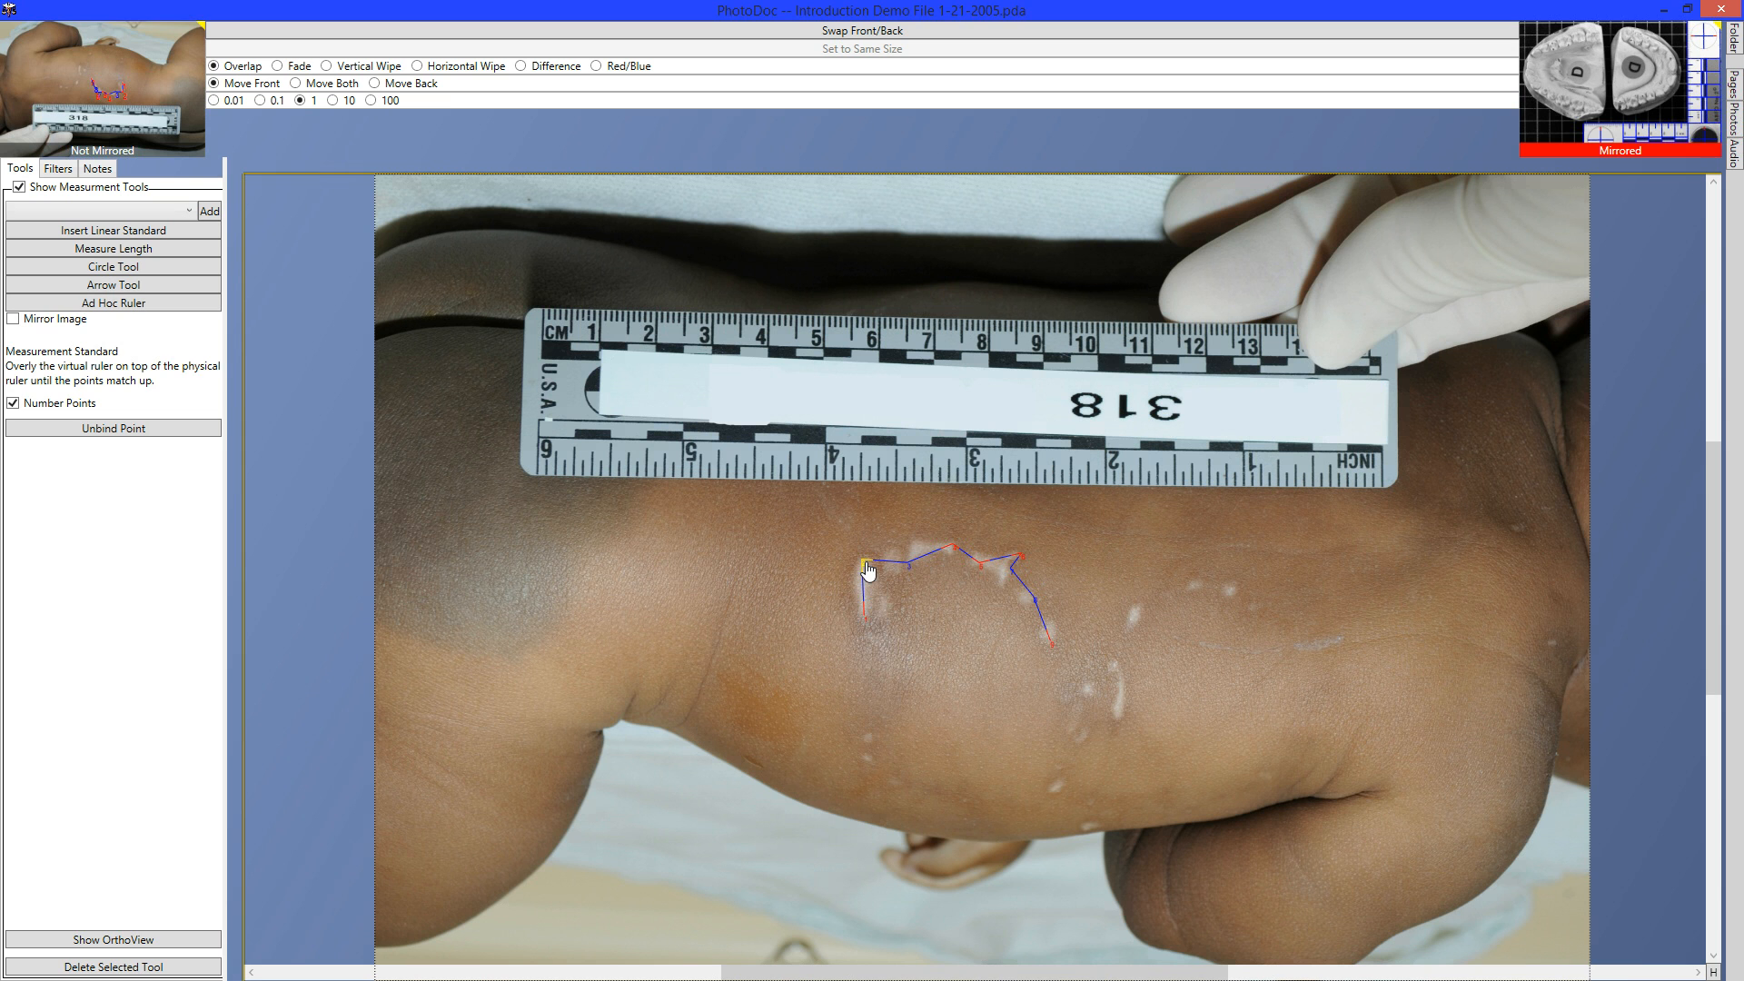
pyautogui.click(168, 943)
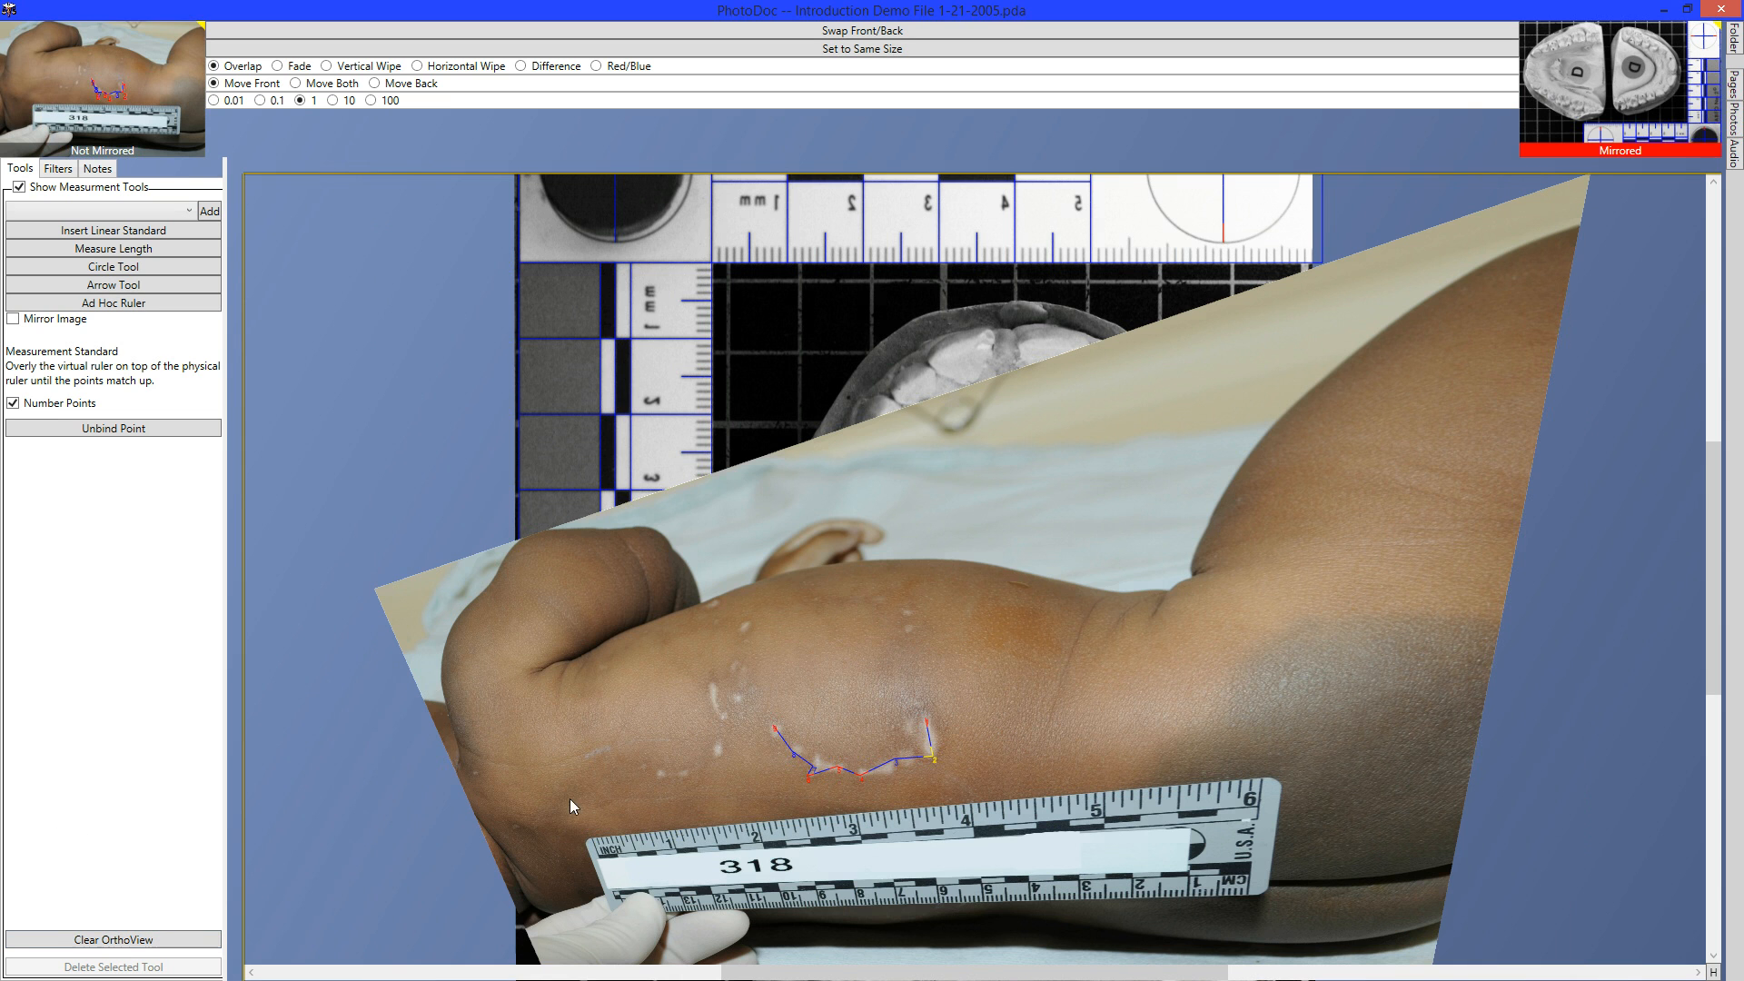
pyautogui.click(853, 700)
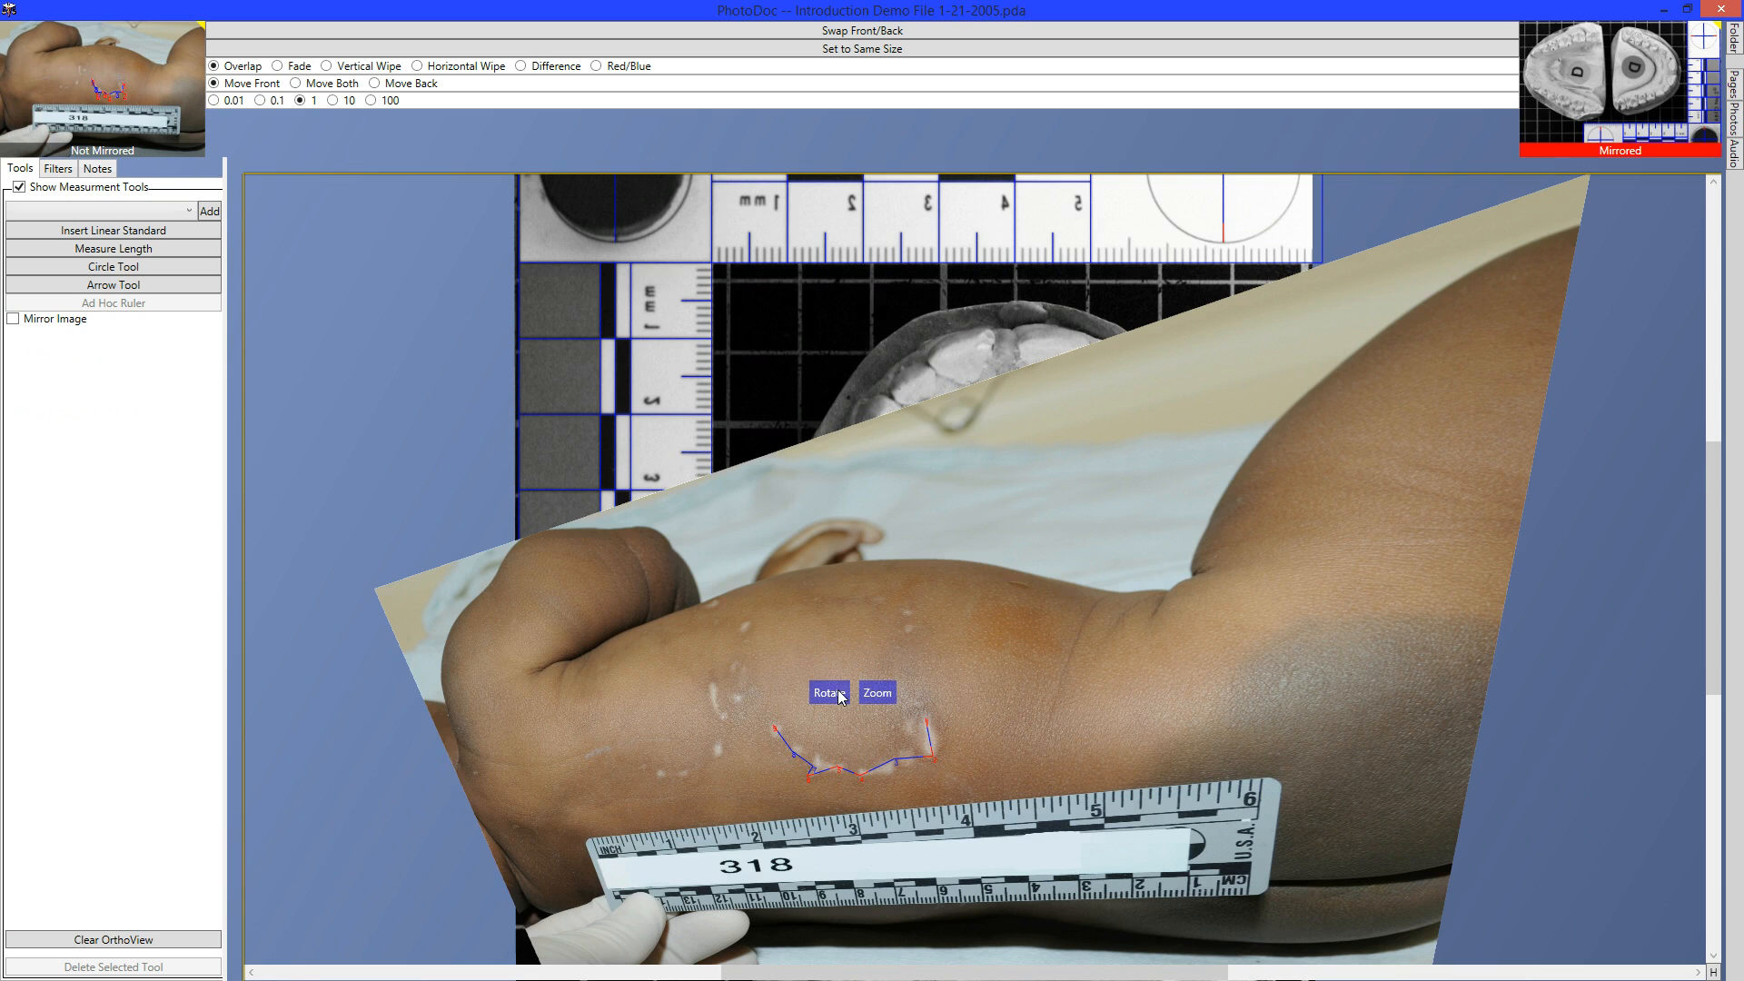
# Rotate the rectified arm photo until its ruler lies level and move it over the cast.
pyautogui.moveTo(832, 695); pyautogui.dragTo(872, 957)
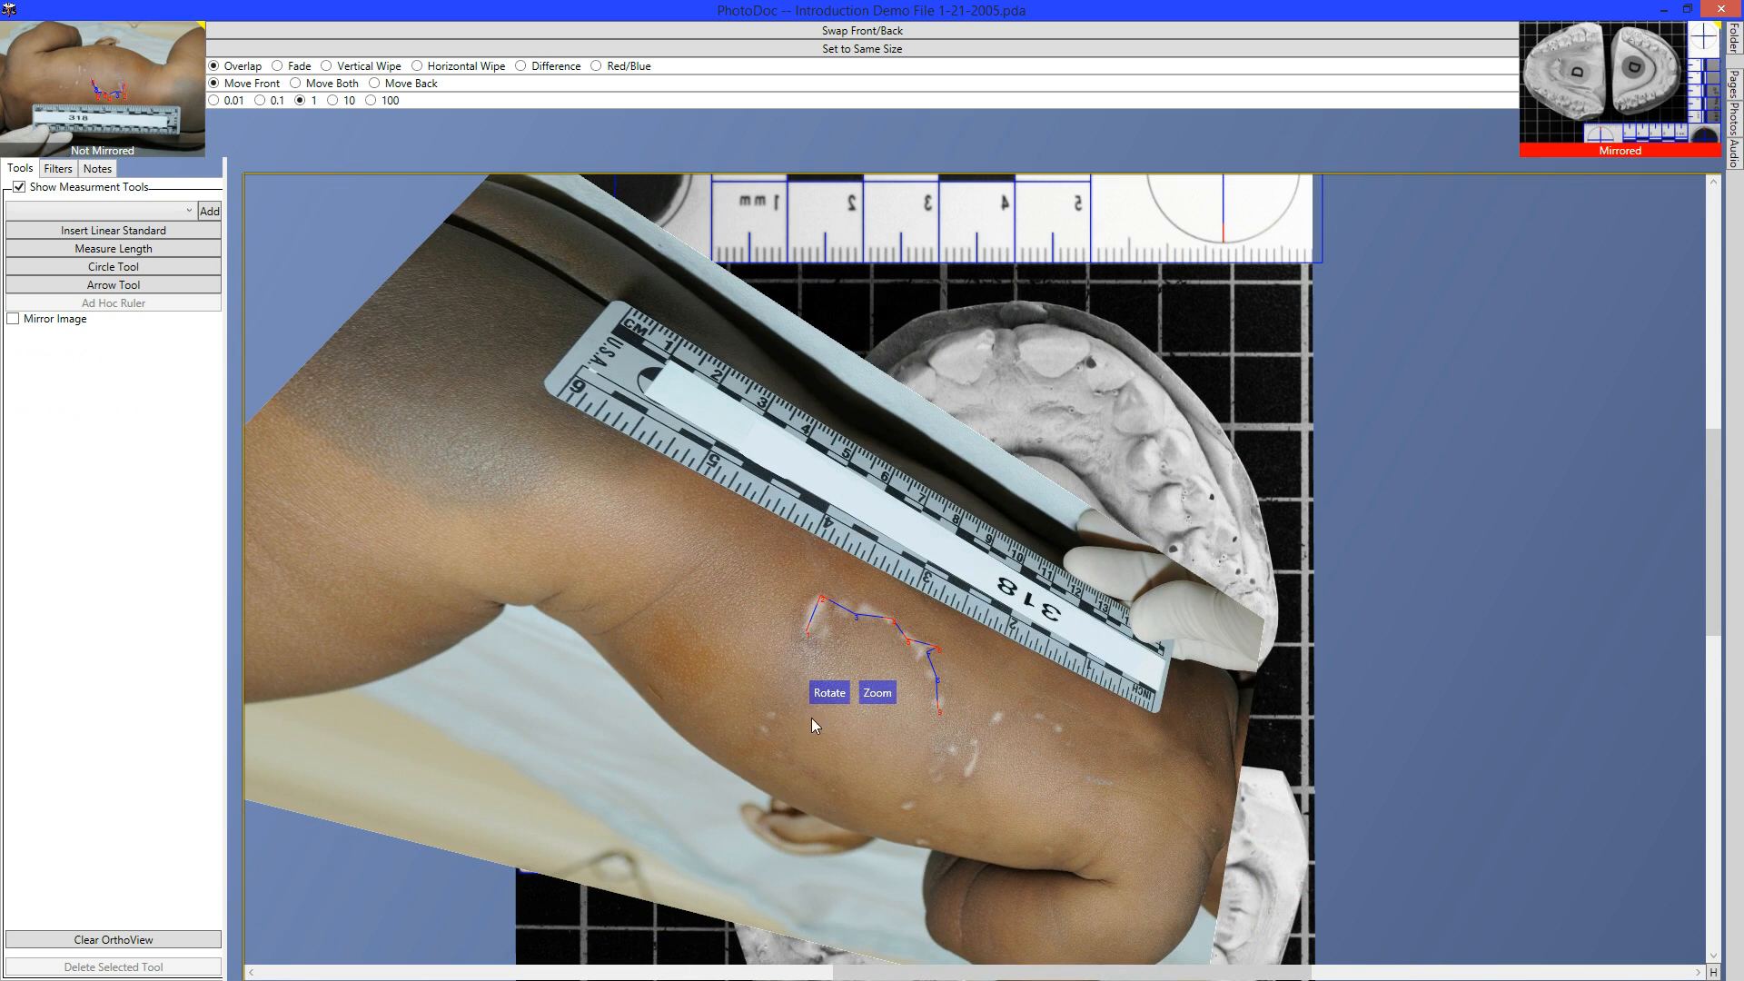
pyautogui.moveTo(829, 708); pyautogui.dragTo(831, 716)
pyautogui.moveTo(878, 605); pyautogui.dragTo(979, 415)
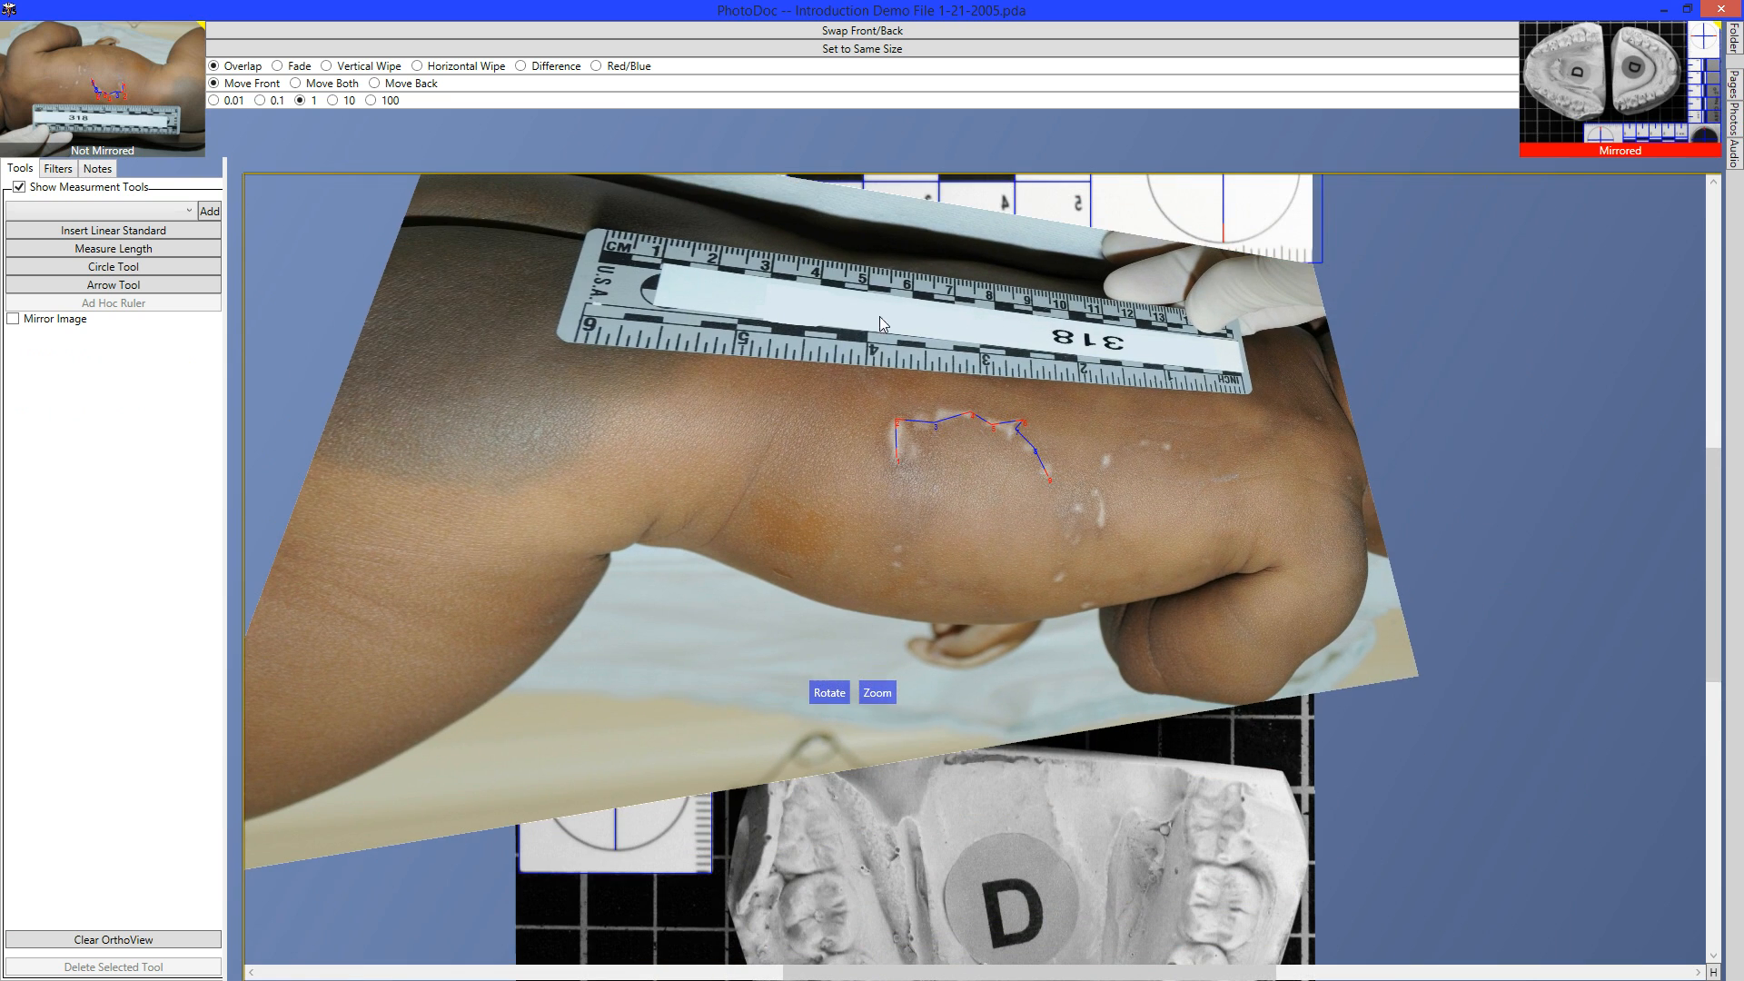
# Fade the arm photo, set crosshairs on the first outline point, and match its size to the cast.
pyautogui.click(307, 67)
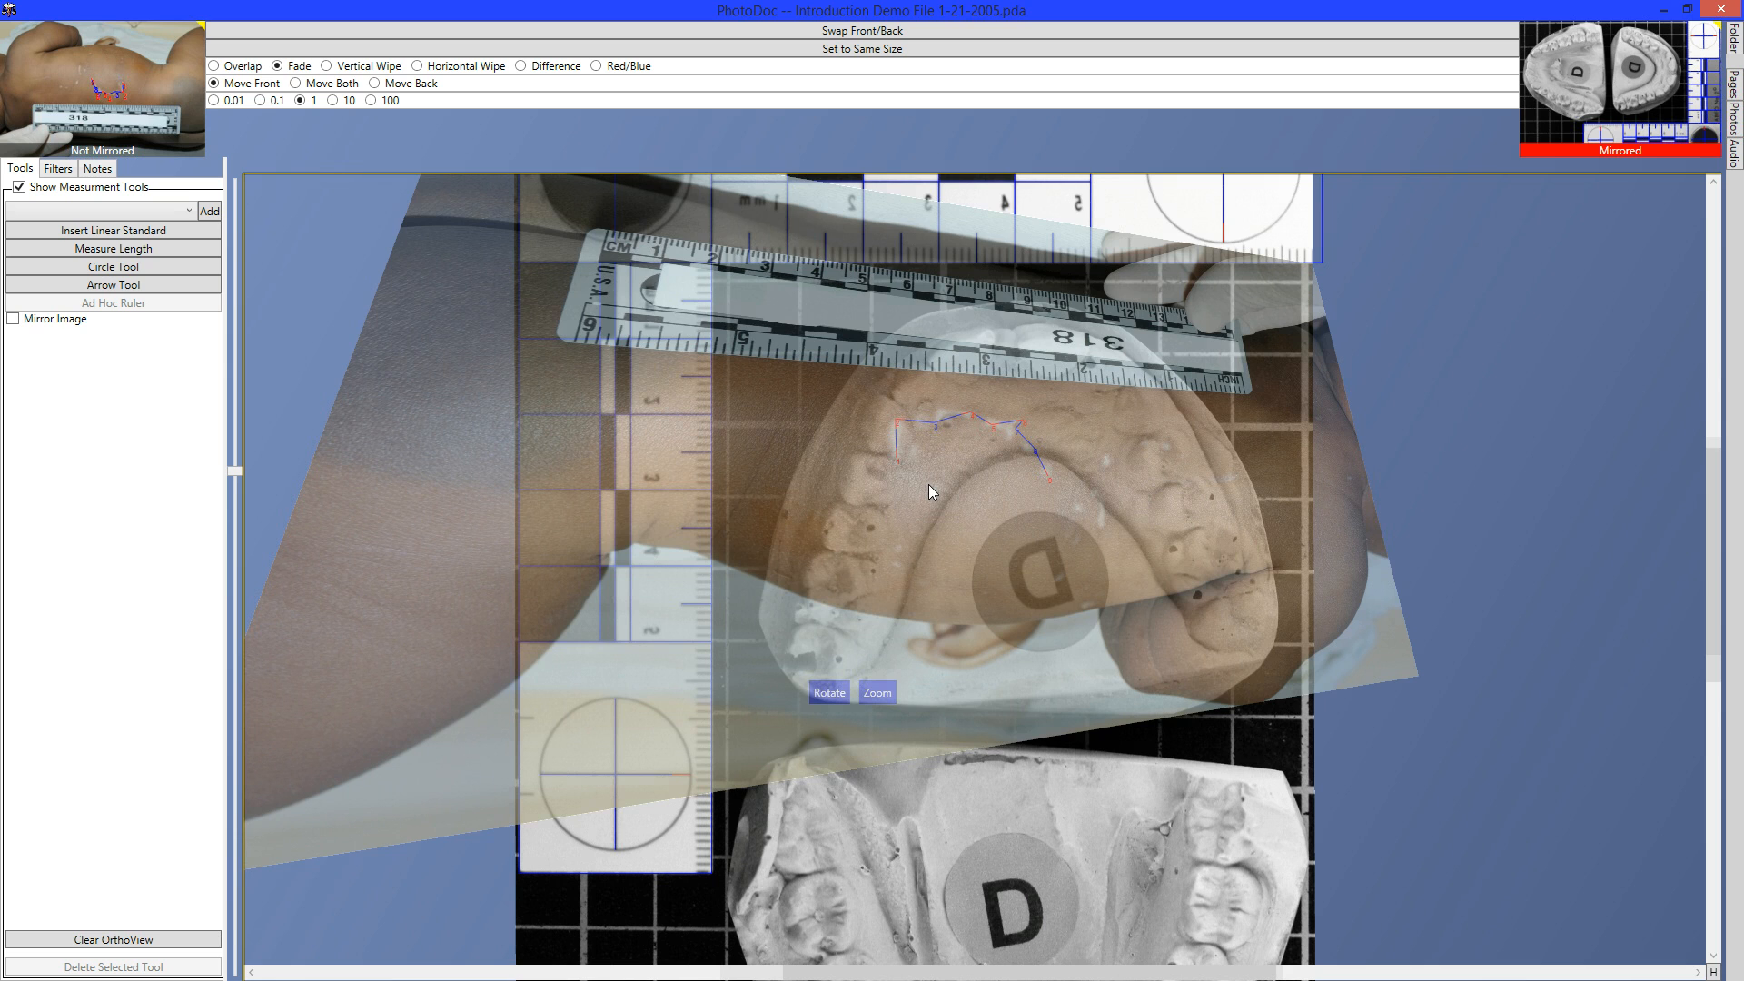
pyautogui.moveTo(929, 483)
pyautogui.mouseDown()
pyautogui.moveTo(1005, 425)
pyautogui.moveTo(939, 390)
pyautogui.moveTo(930, 456)
pyautogui.moveTo(907, 445)
pyautogui.moveTo(919, 489)
pyautogui.moveTo(894, 461)
pyautogui.moveTo(908, 460)
pyautogui.mouseUp()
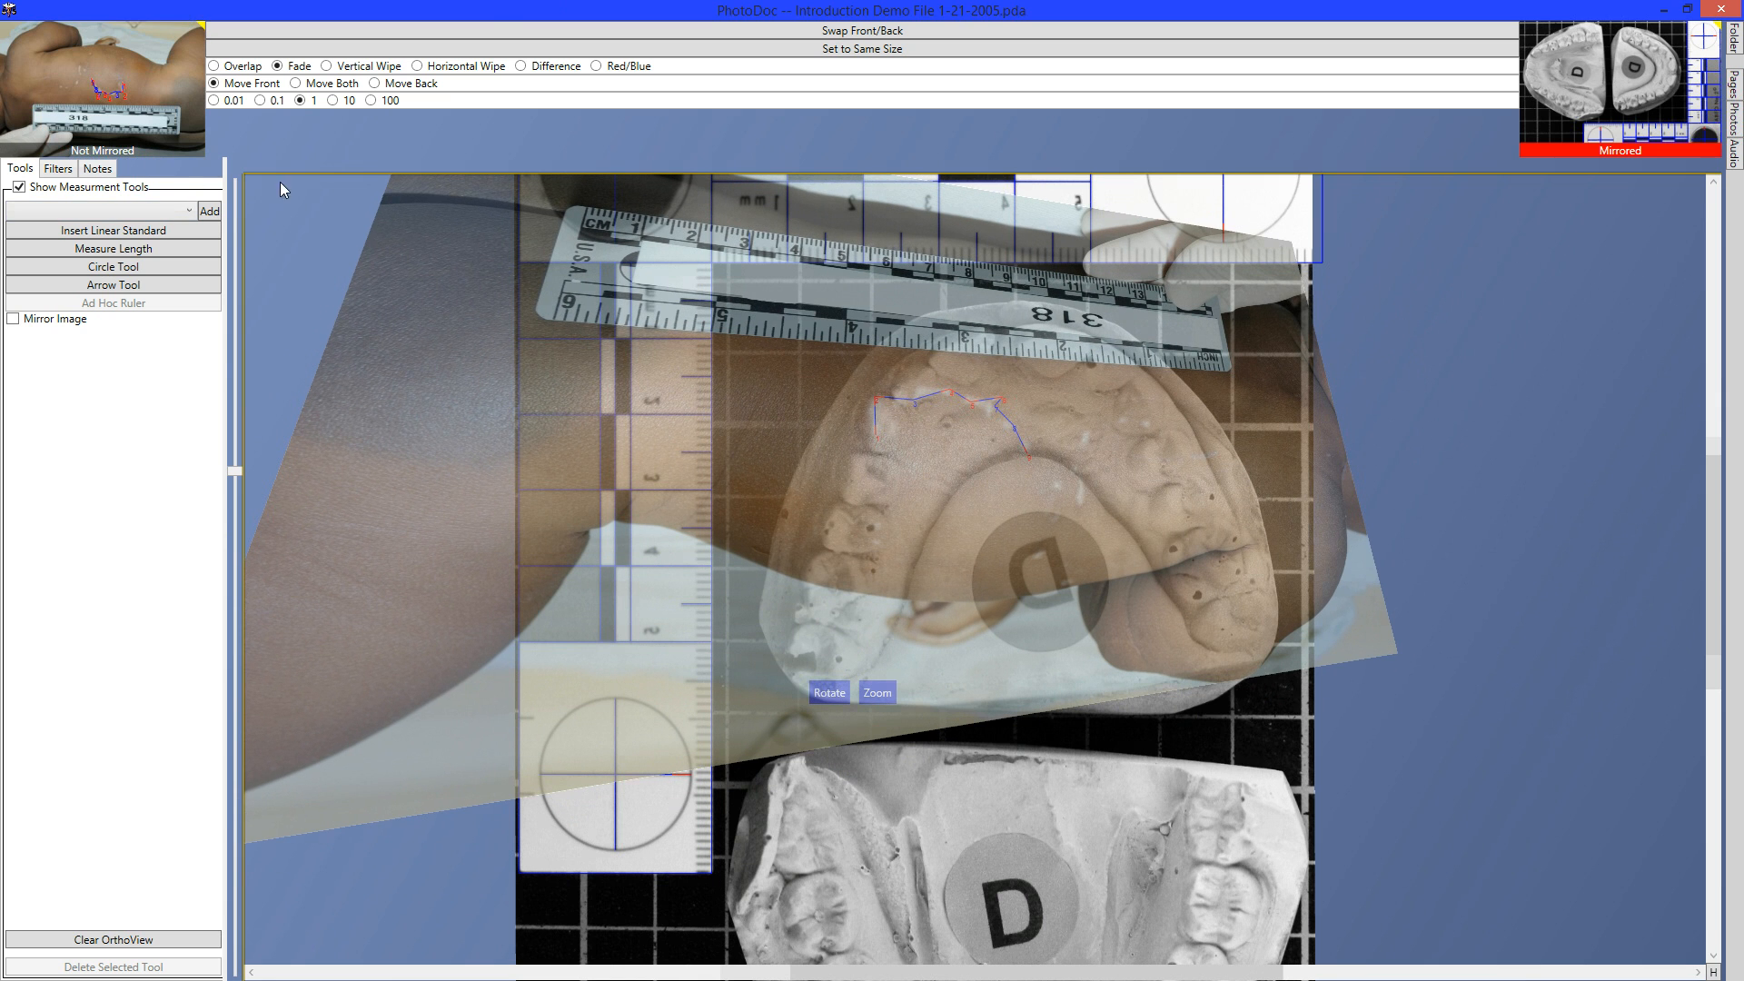
pyautogui.moveTo(242, 176); pyautogui.dragTo(876, 401)
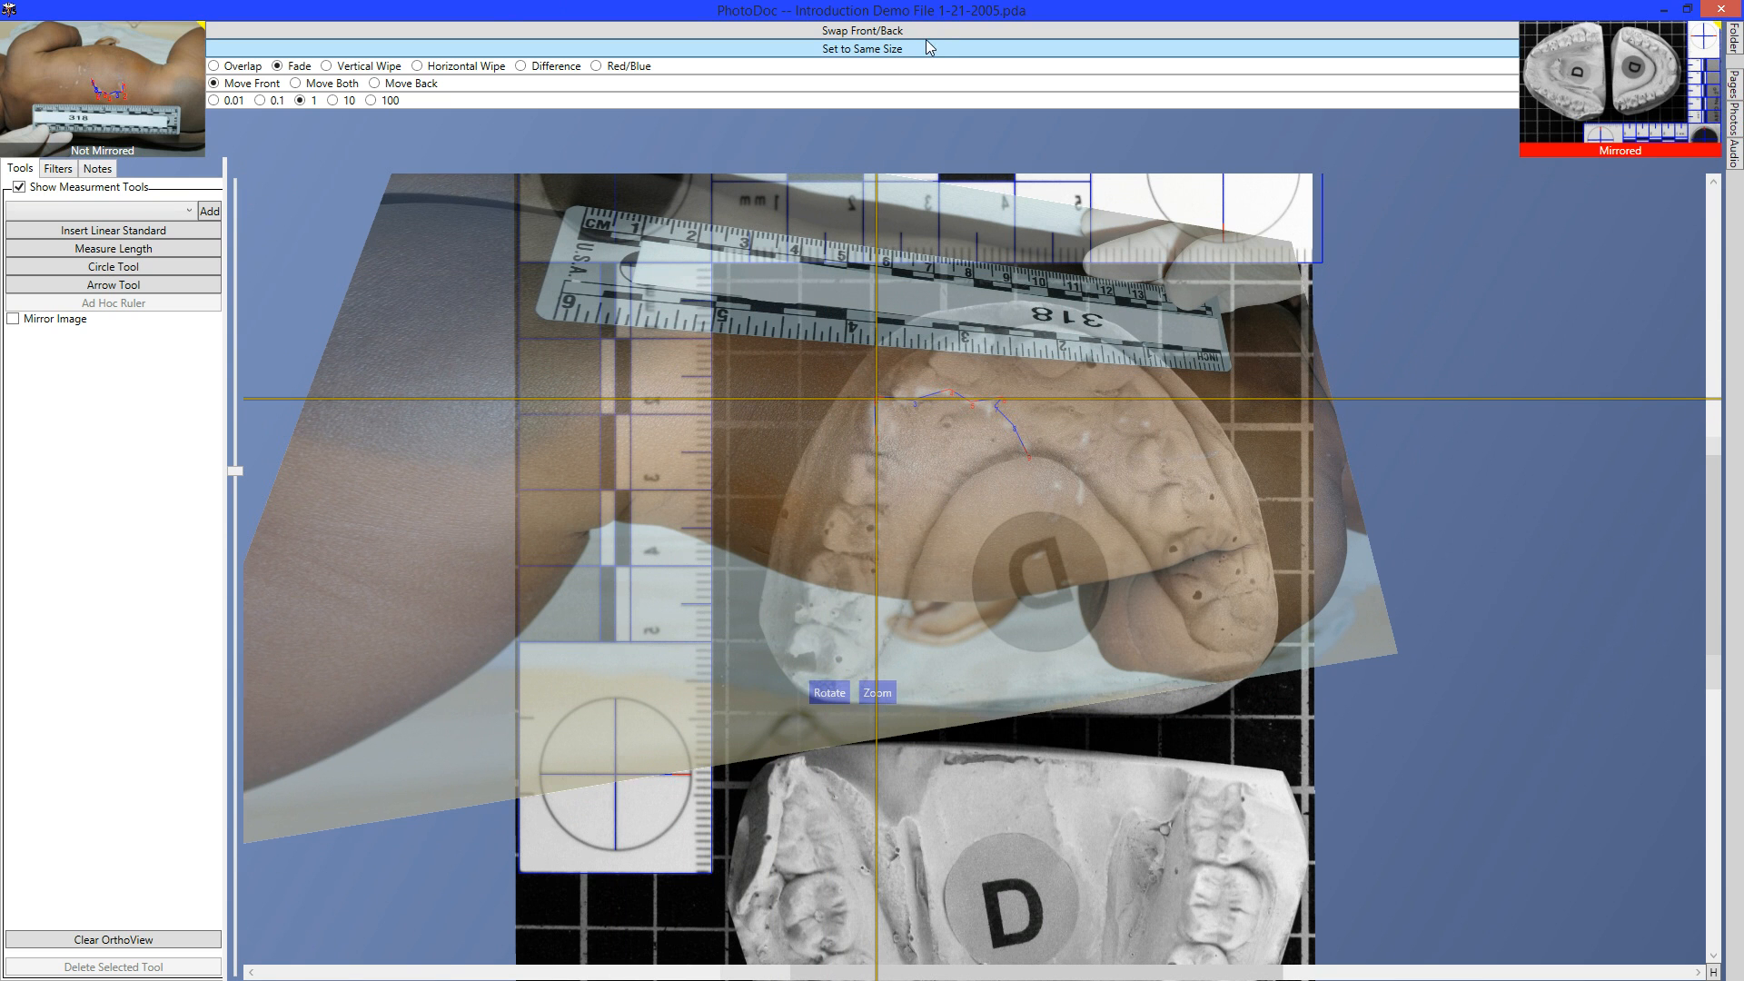
pyautogui.click(953, 48)
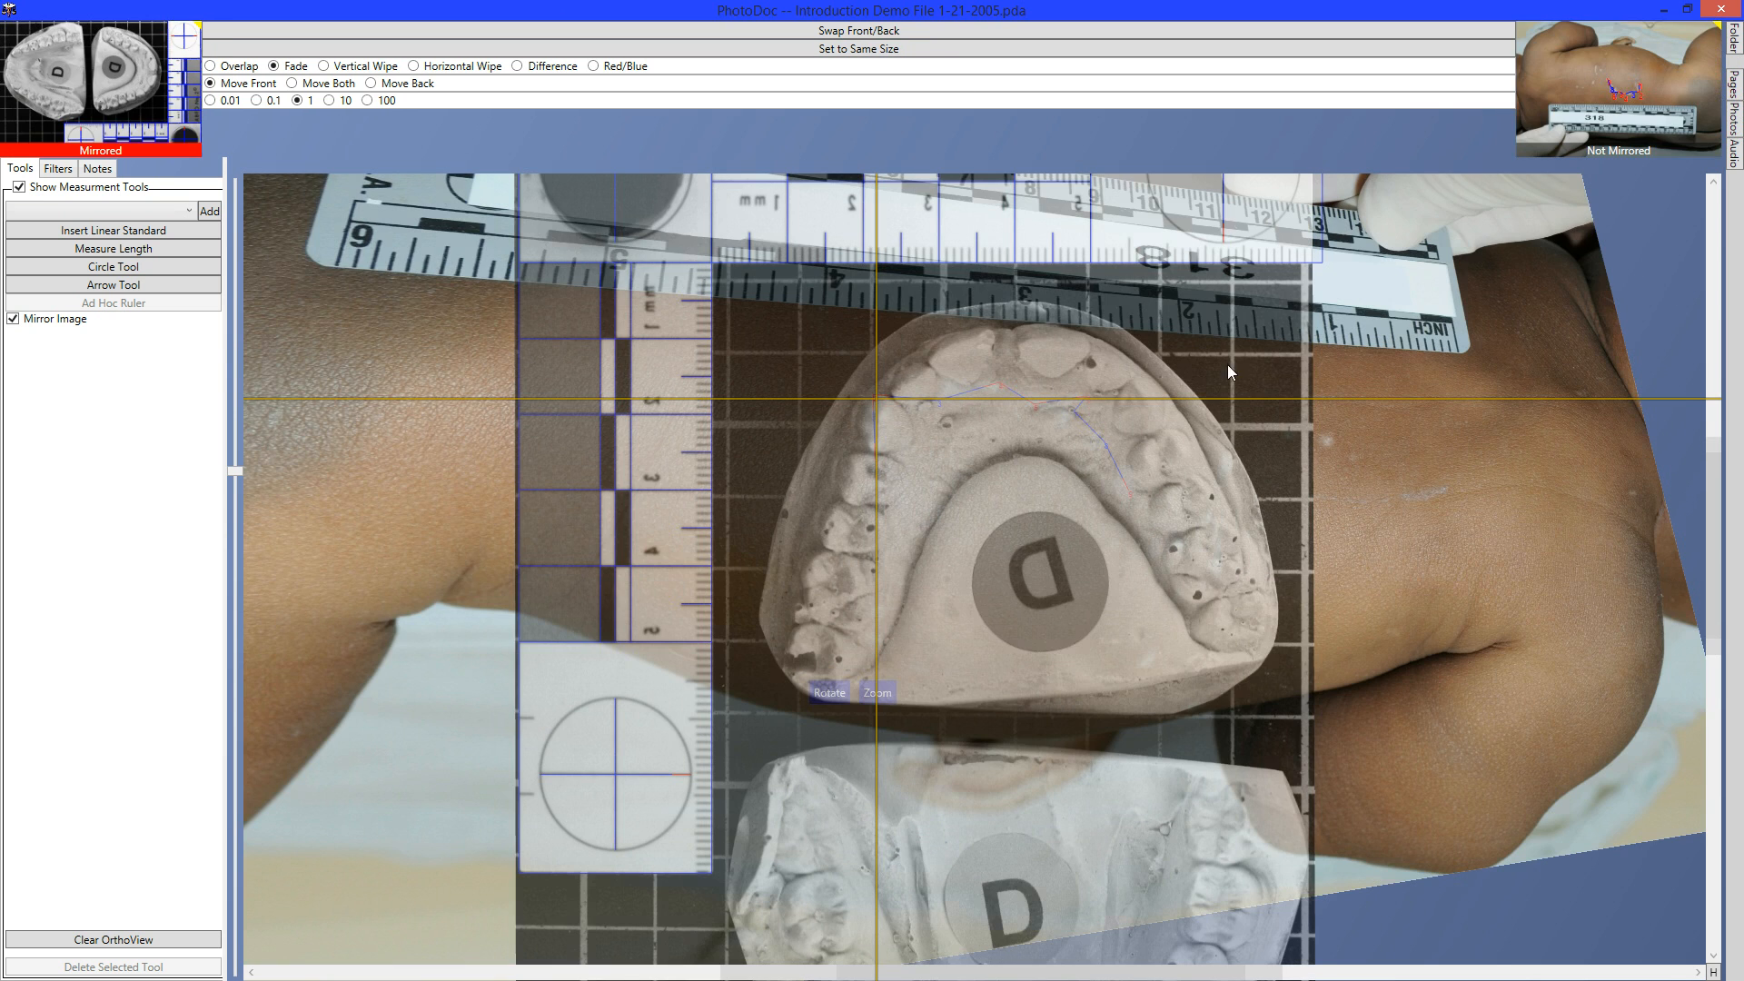
# Add a Hollow Volumes filter to the Filters list.
pyautogui.click(63, 169)
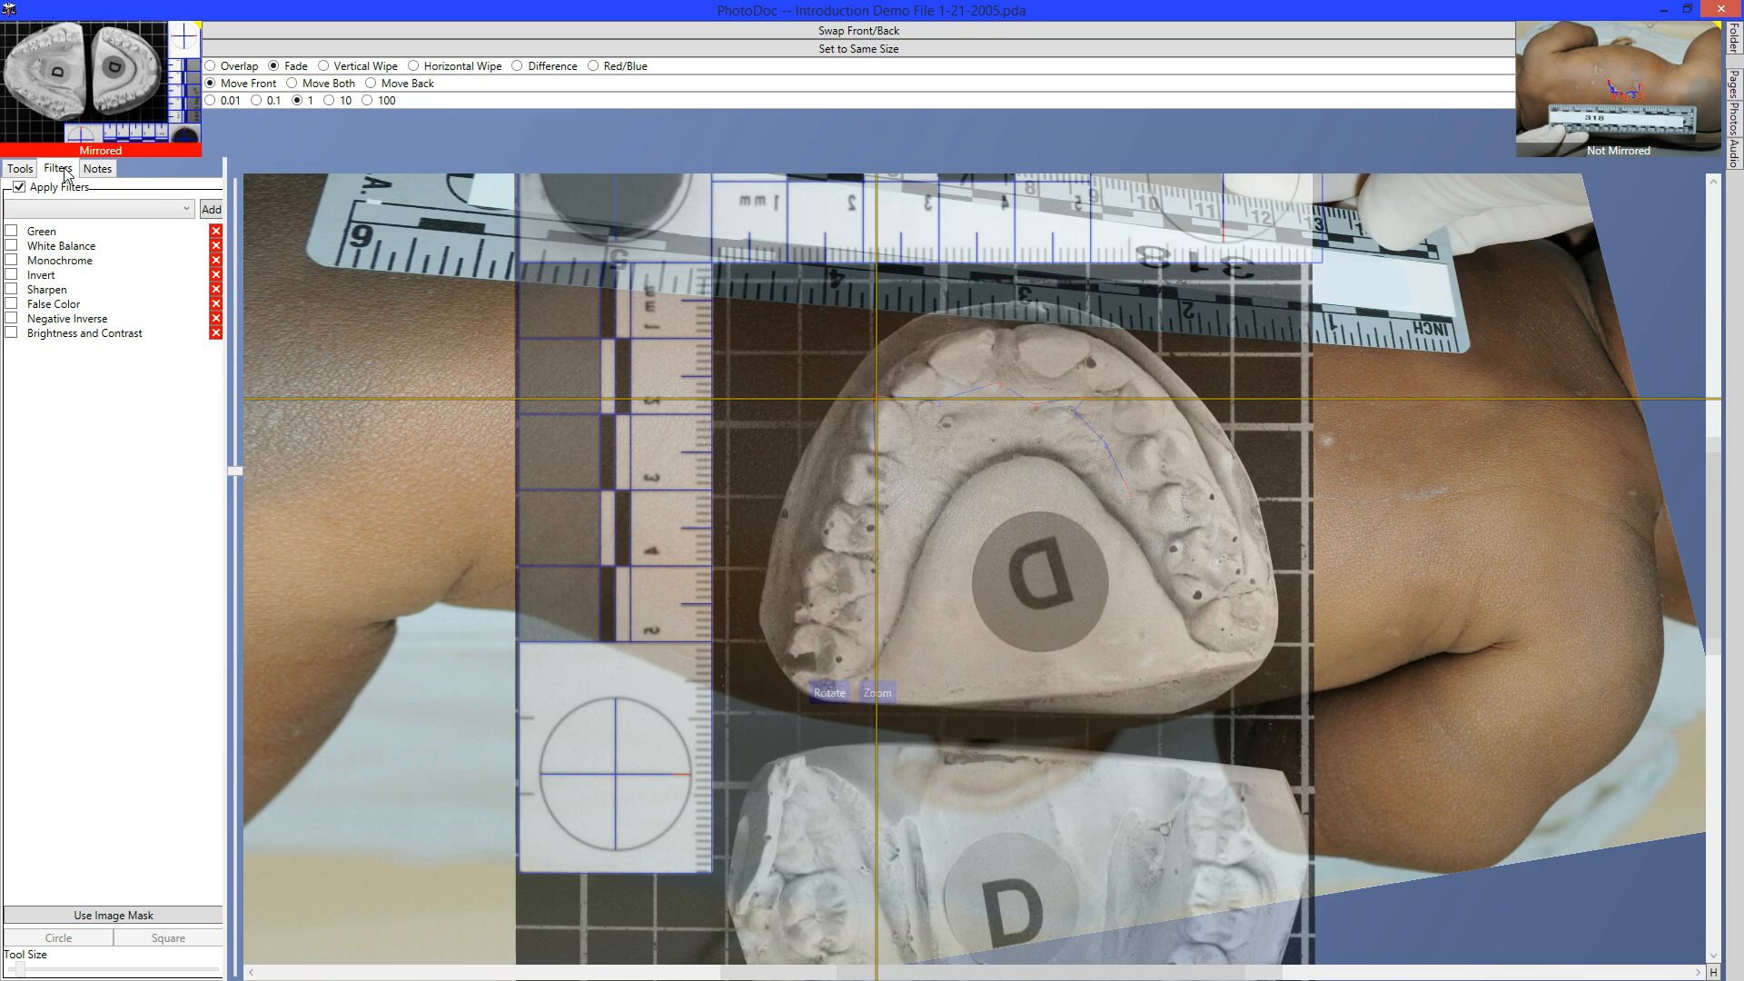
pyautogui.click(148, 214)
pyautogui.click(136, 411)
pyautogui.click(150, 218)
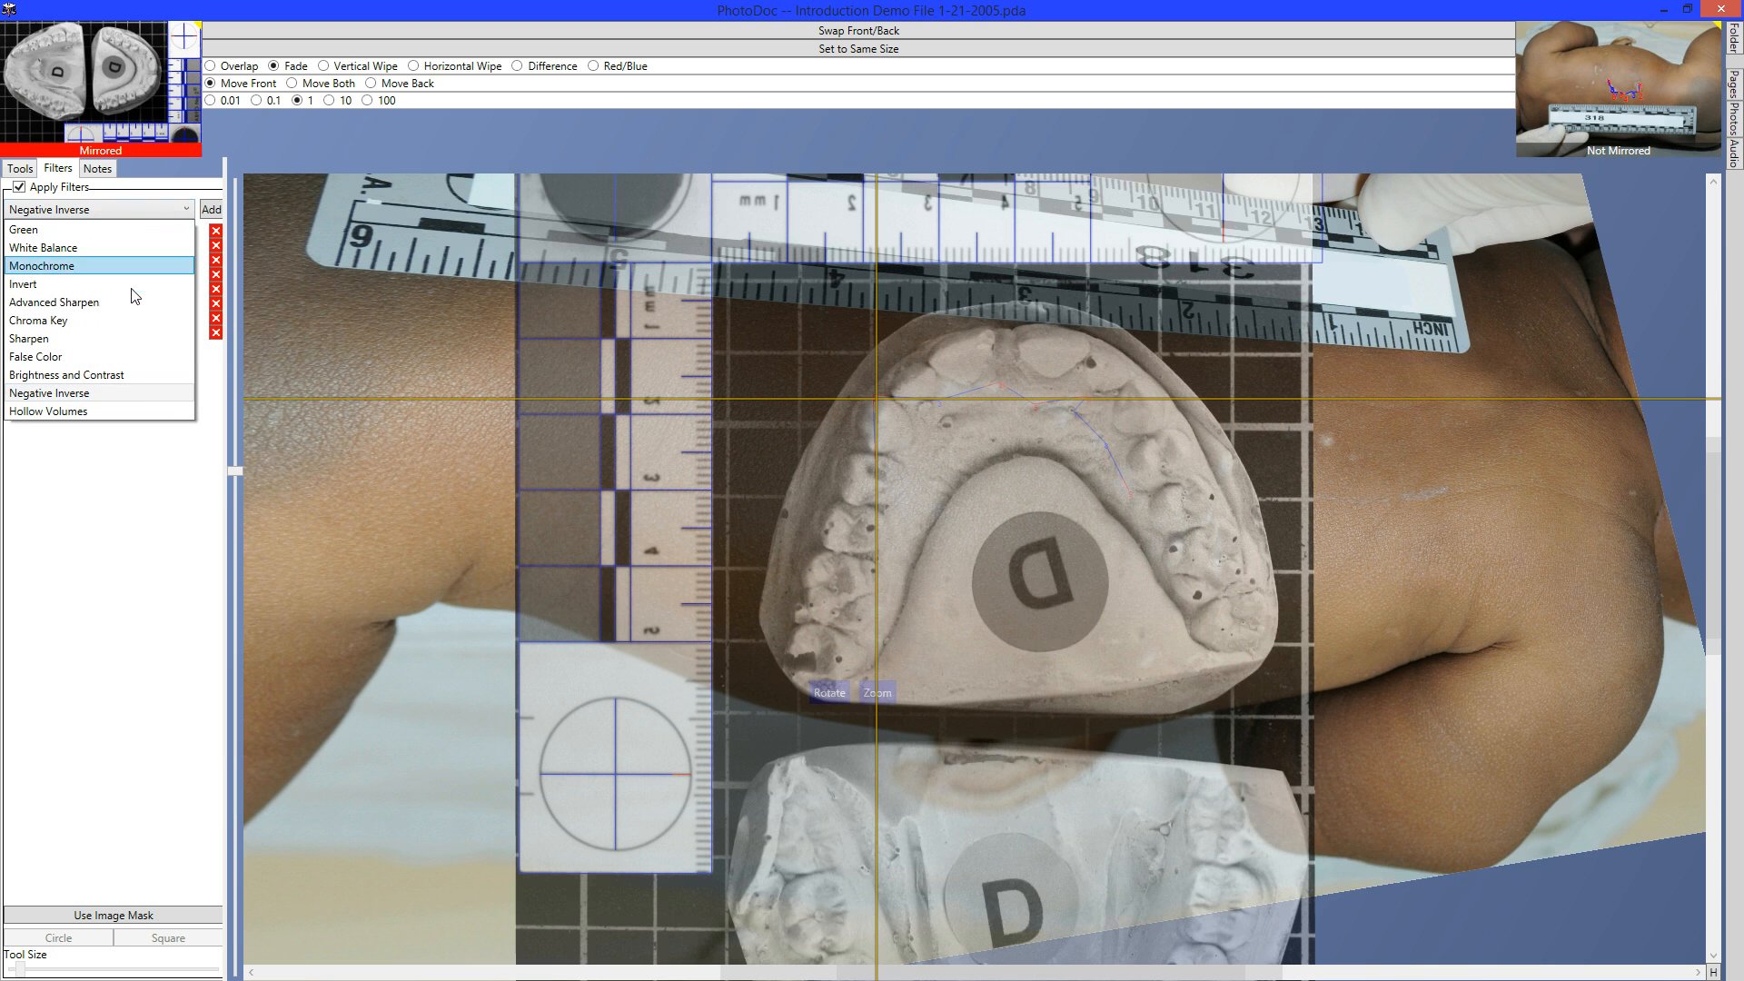
pyautogui.click(131, 413)
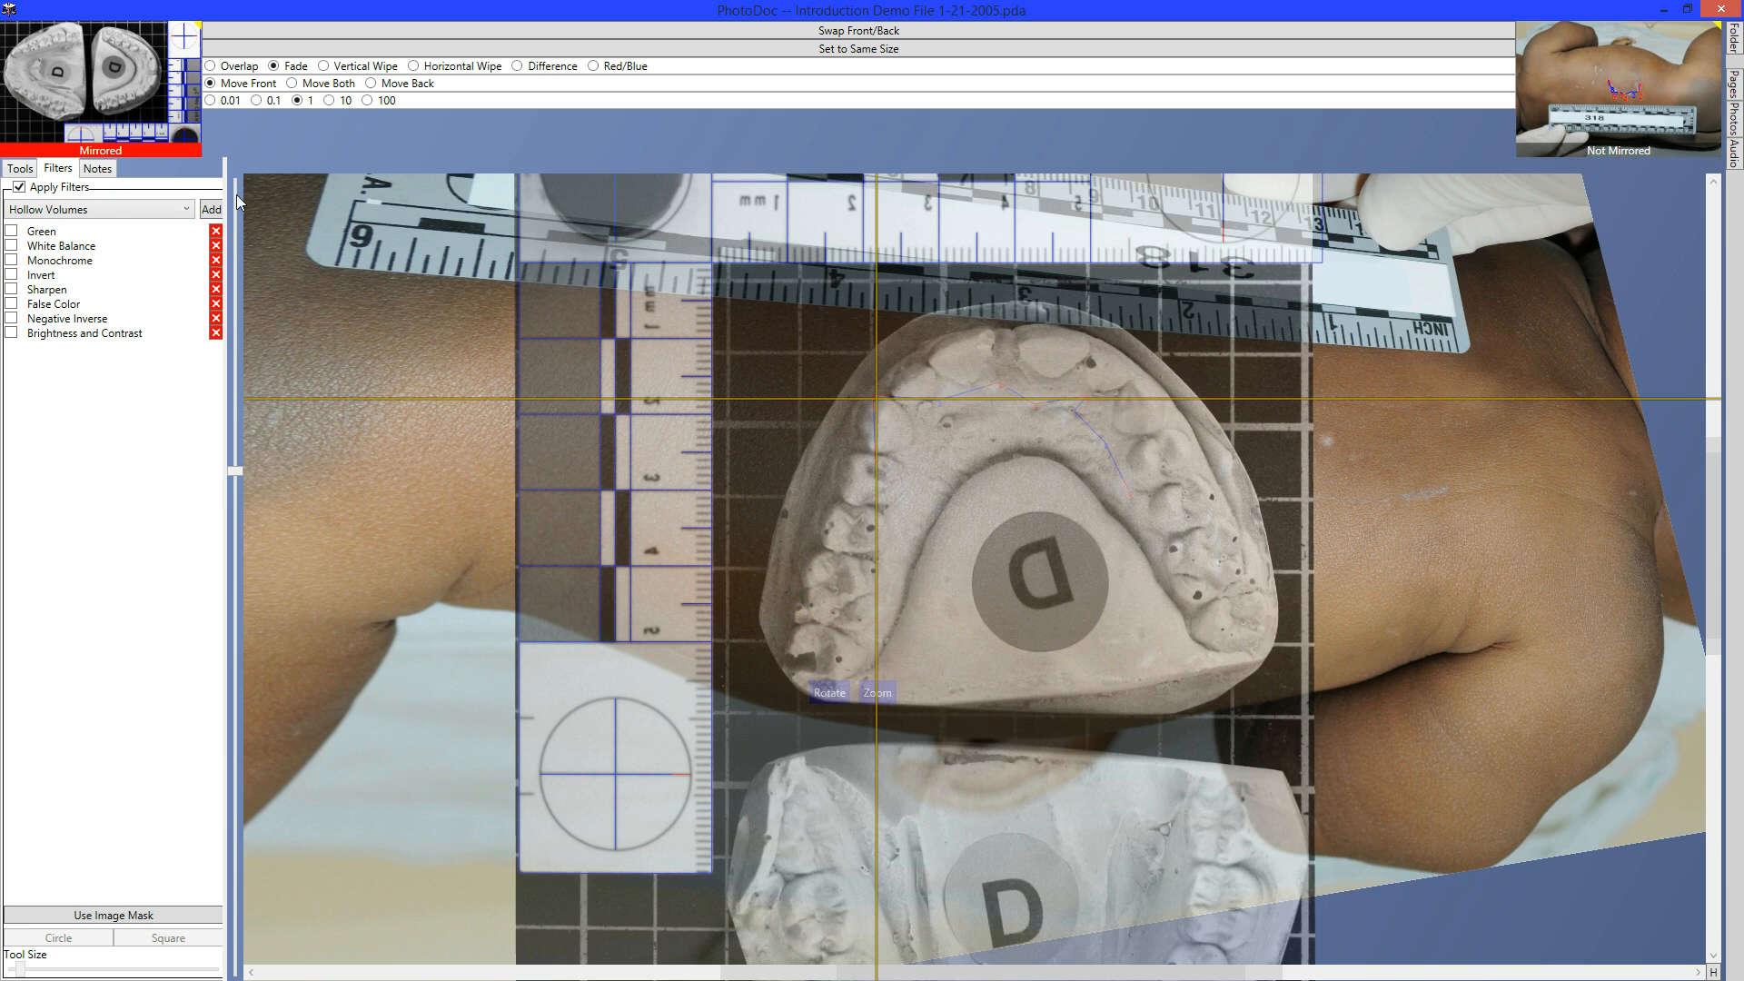
pyautogui.click(209, 211)
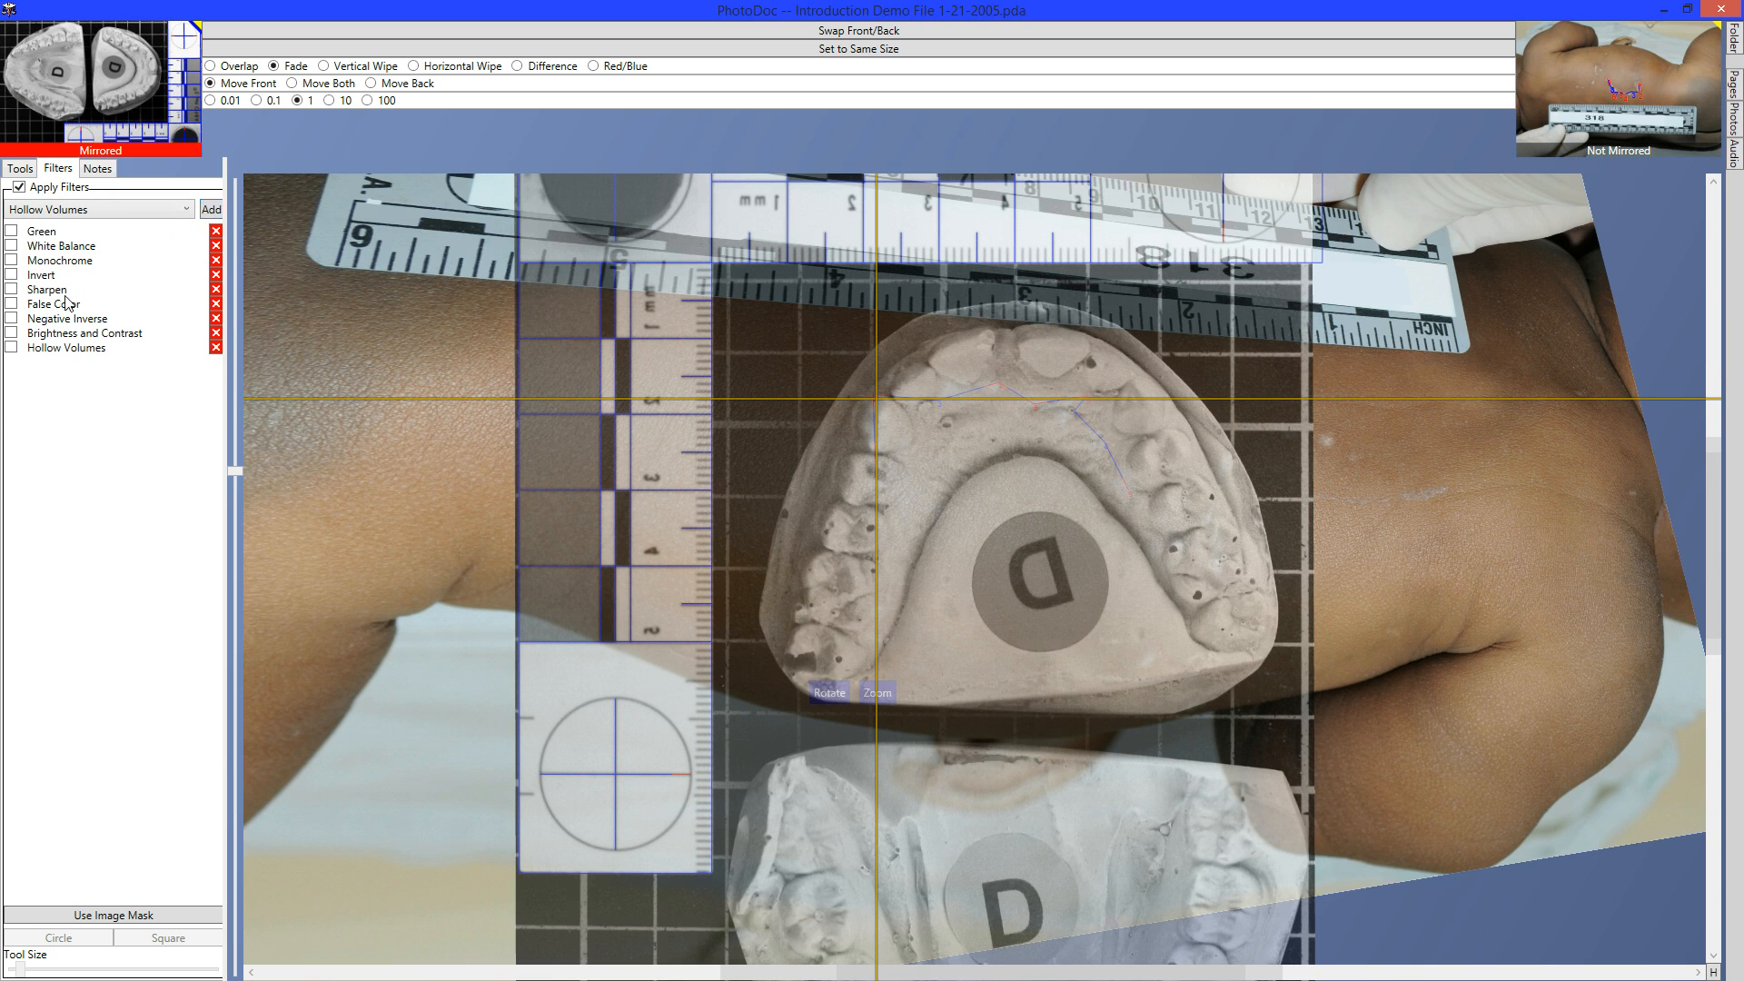
# Enable Hollow Volumes at minimum threshold, rotate the cast to fit the bite marks, then disable it.
pyautogui.click(11, 347)
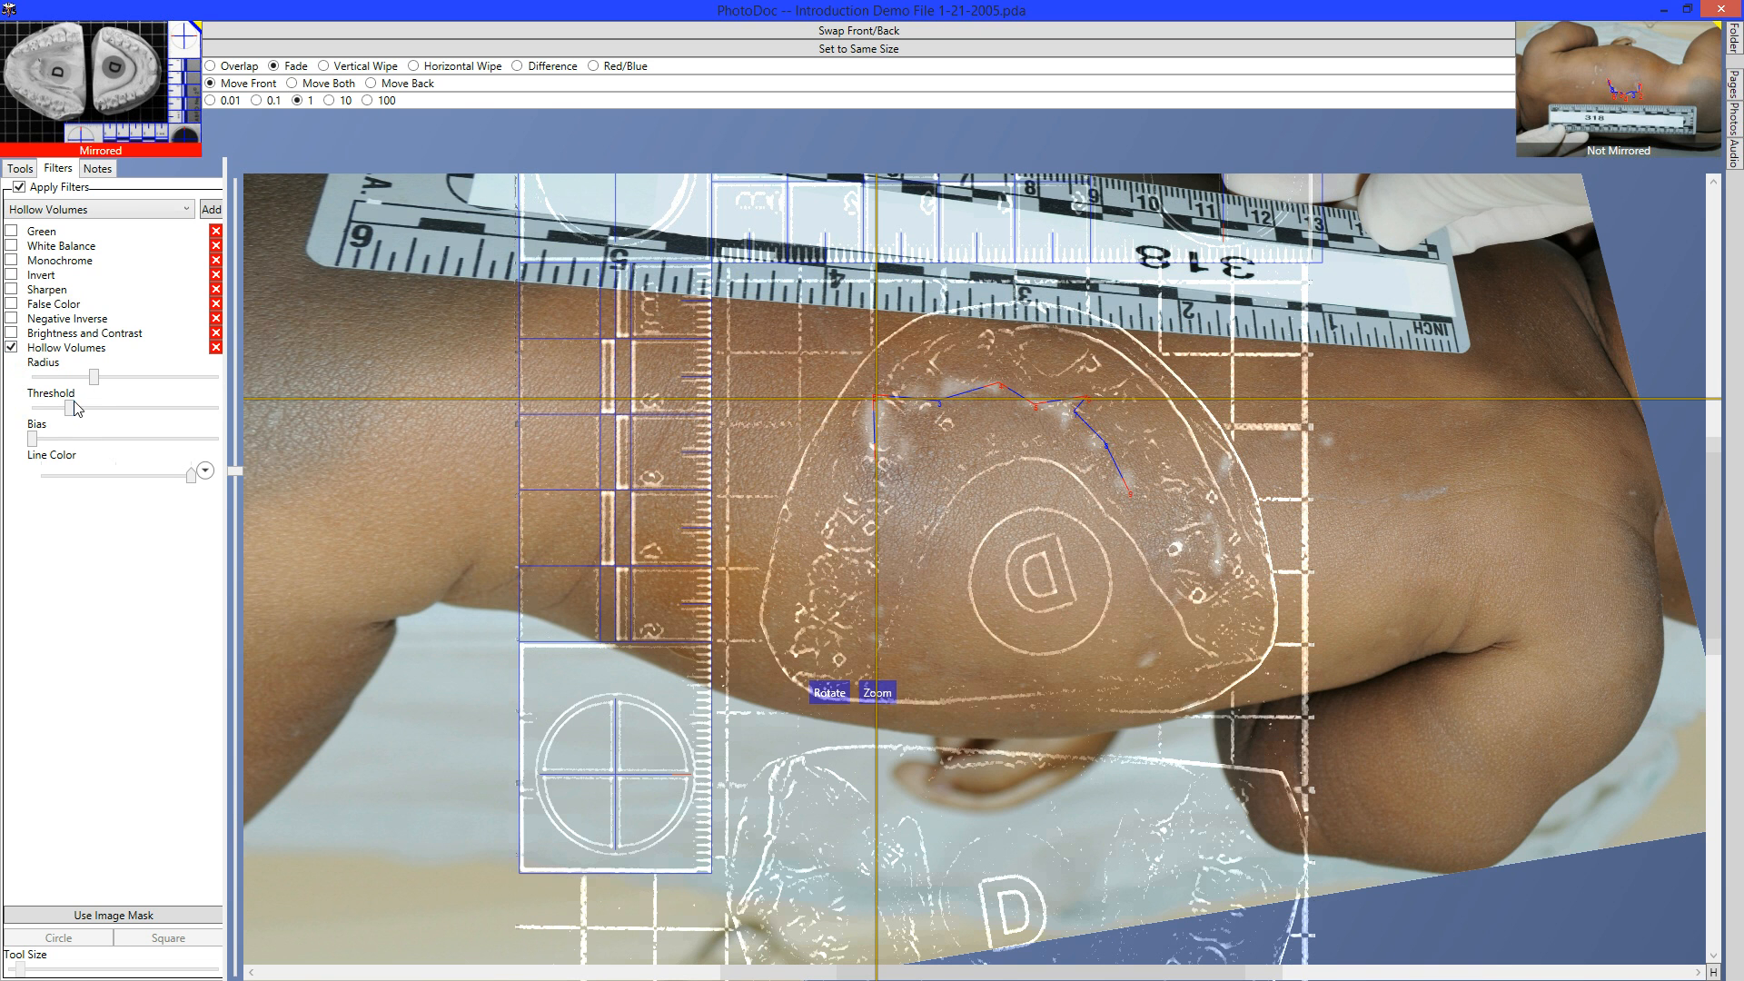
pyautogui.moveTo(69, 408); pyautogui.dragTo(4, 445)
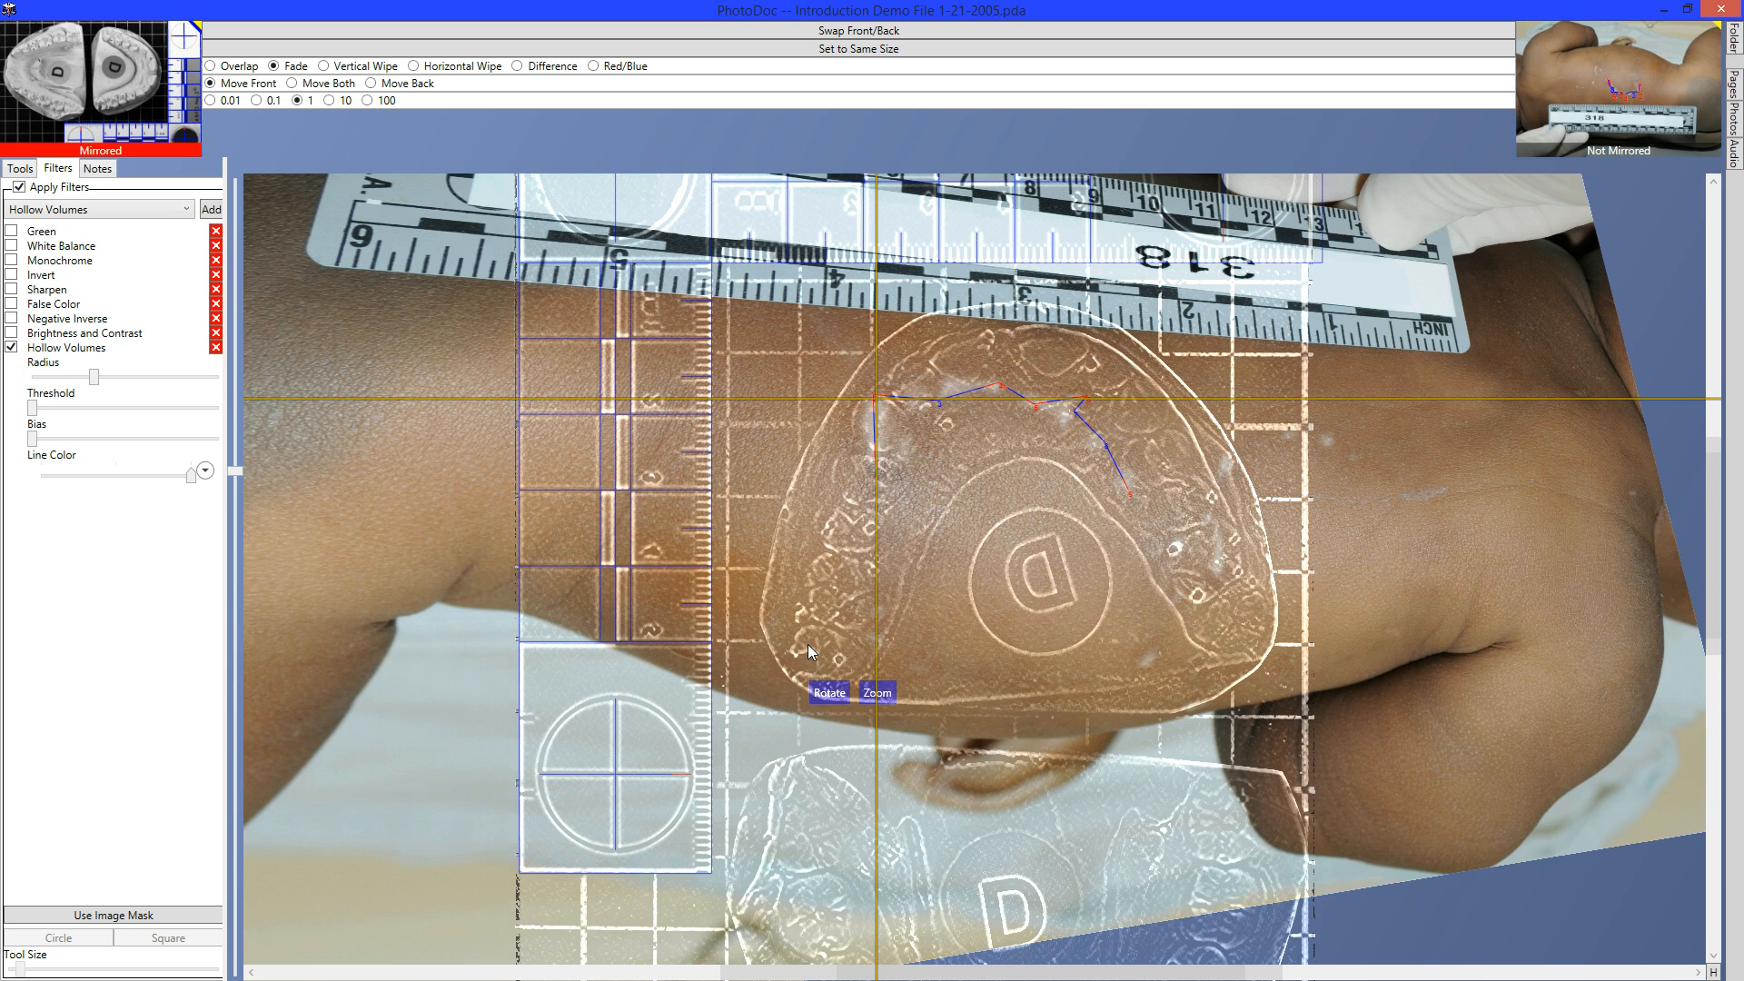
pyautogui.scroll(-2, 808, 645)
pyautogui.scroll(10, 808, 645)
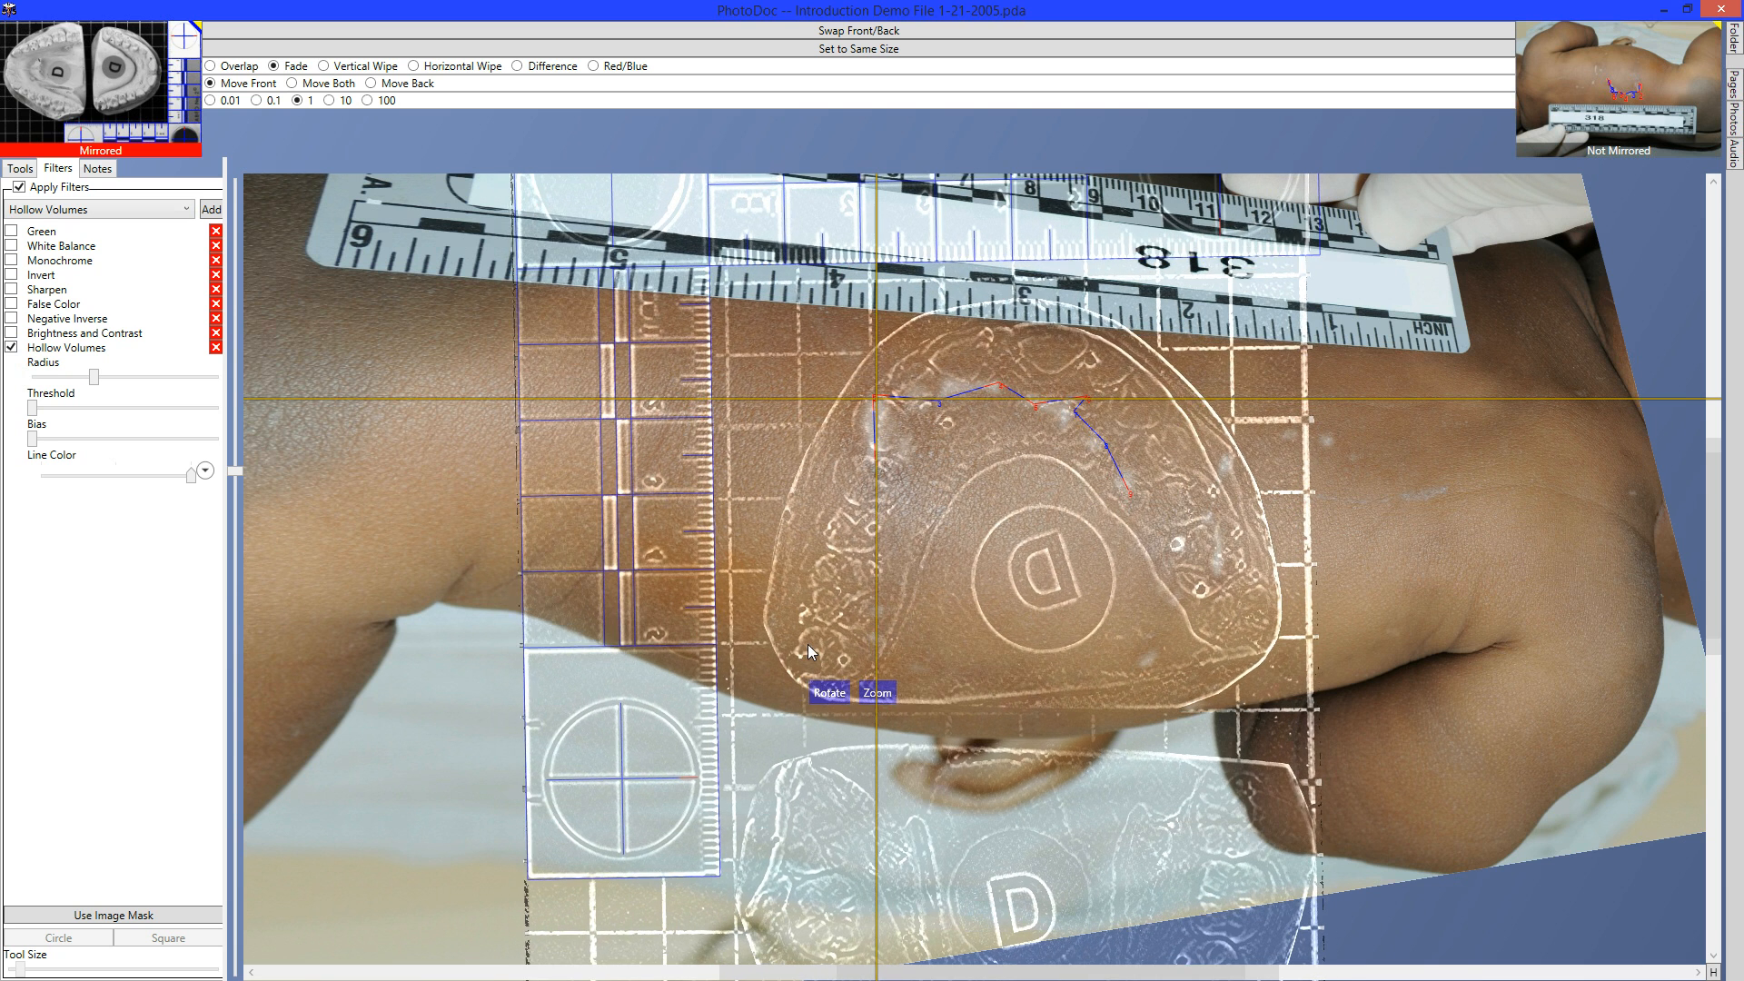
pyautogui.scroll(10, 808, 645)
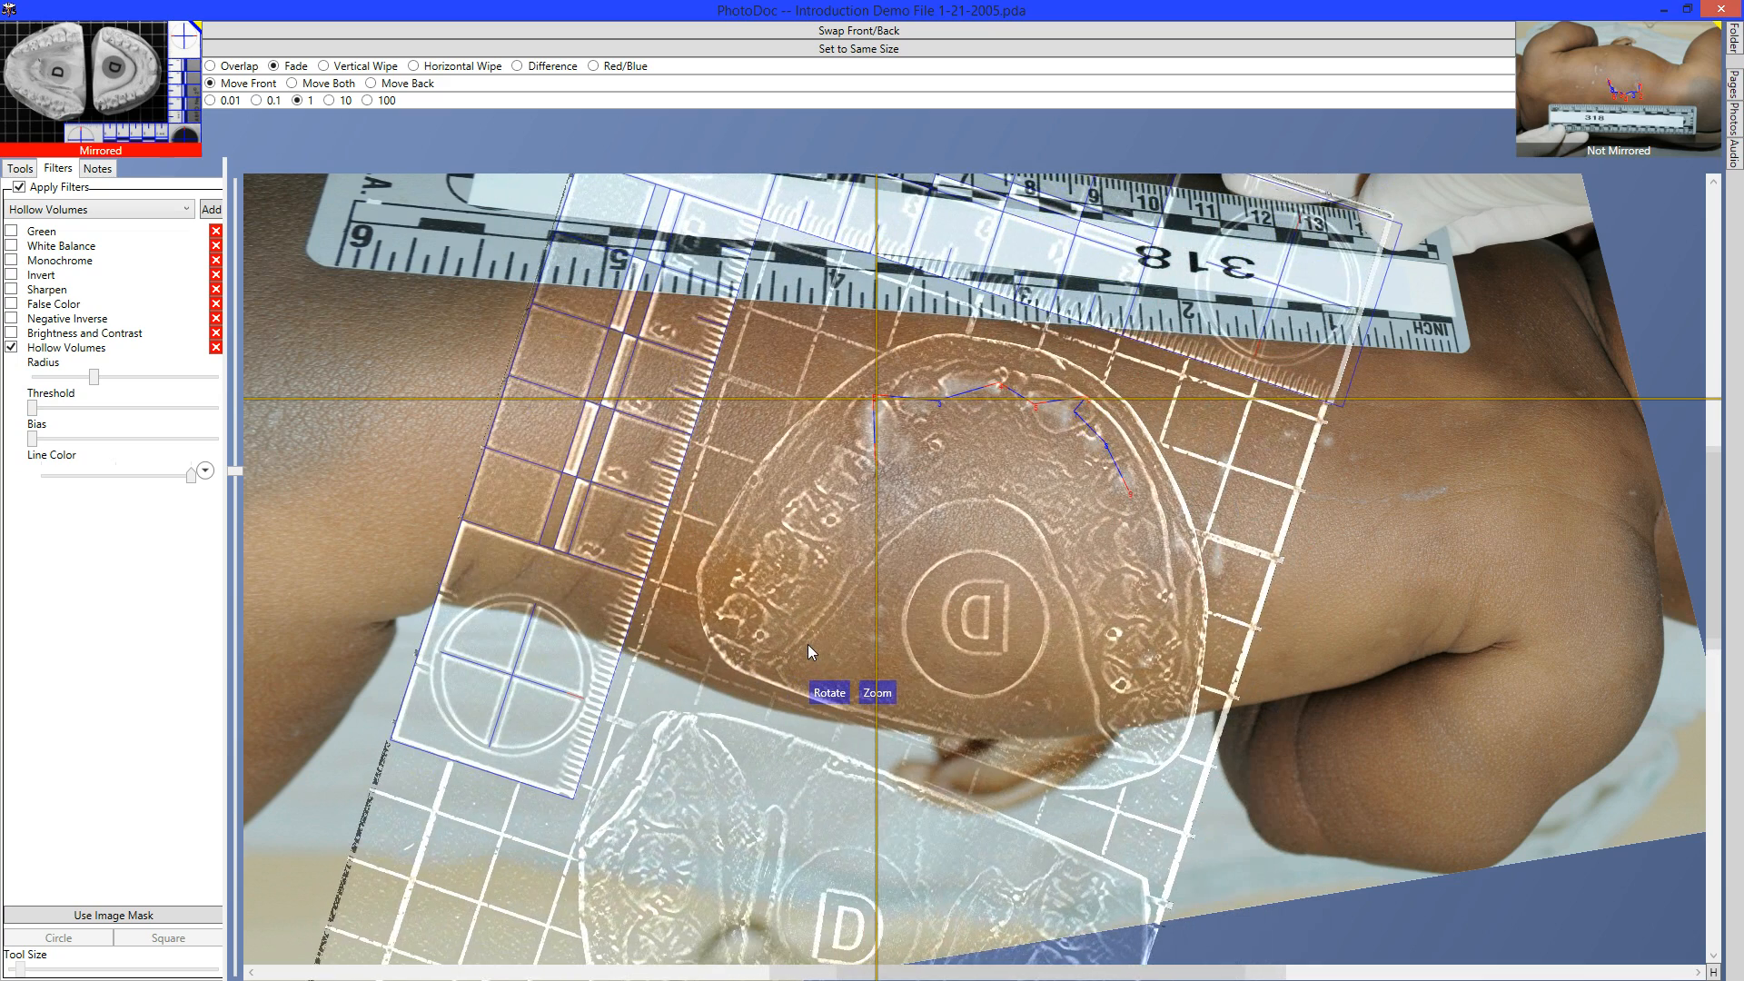
pyautogui.scroll(2, 809, 645)
pyautogui.scroll(-3, 808, 645)
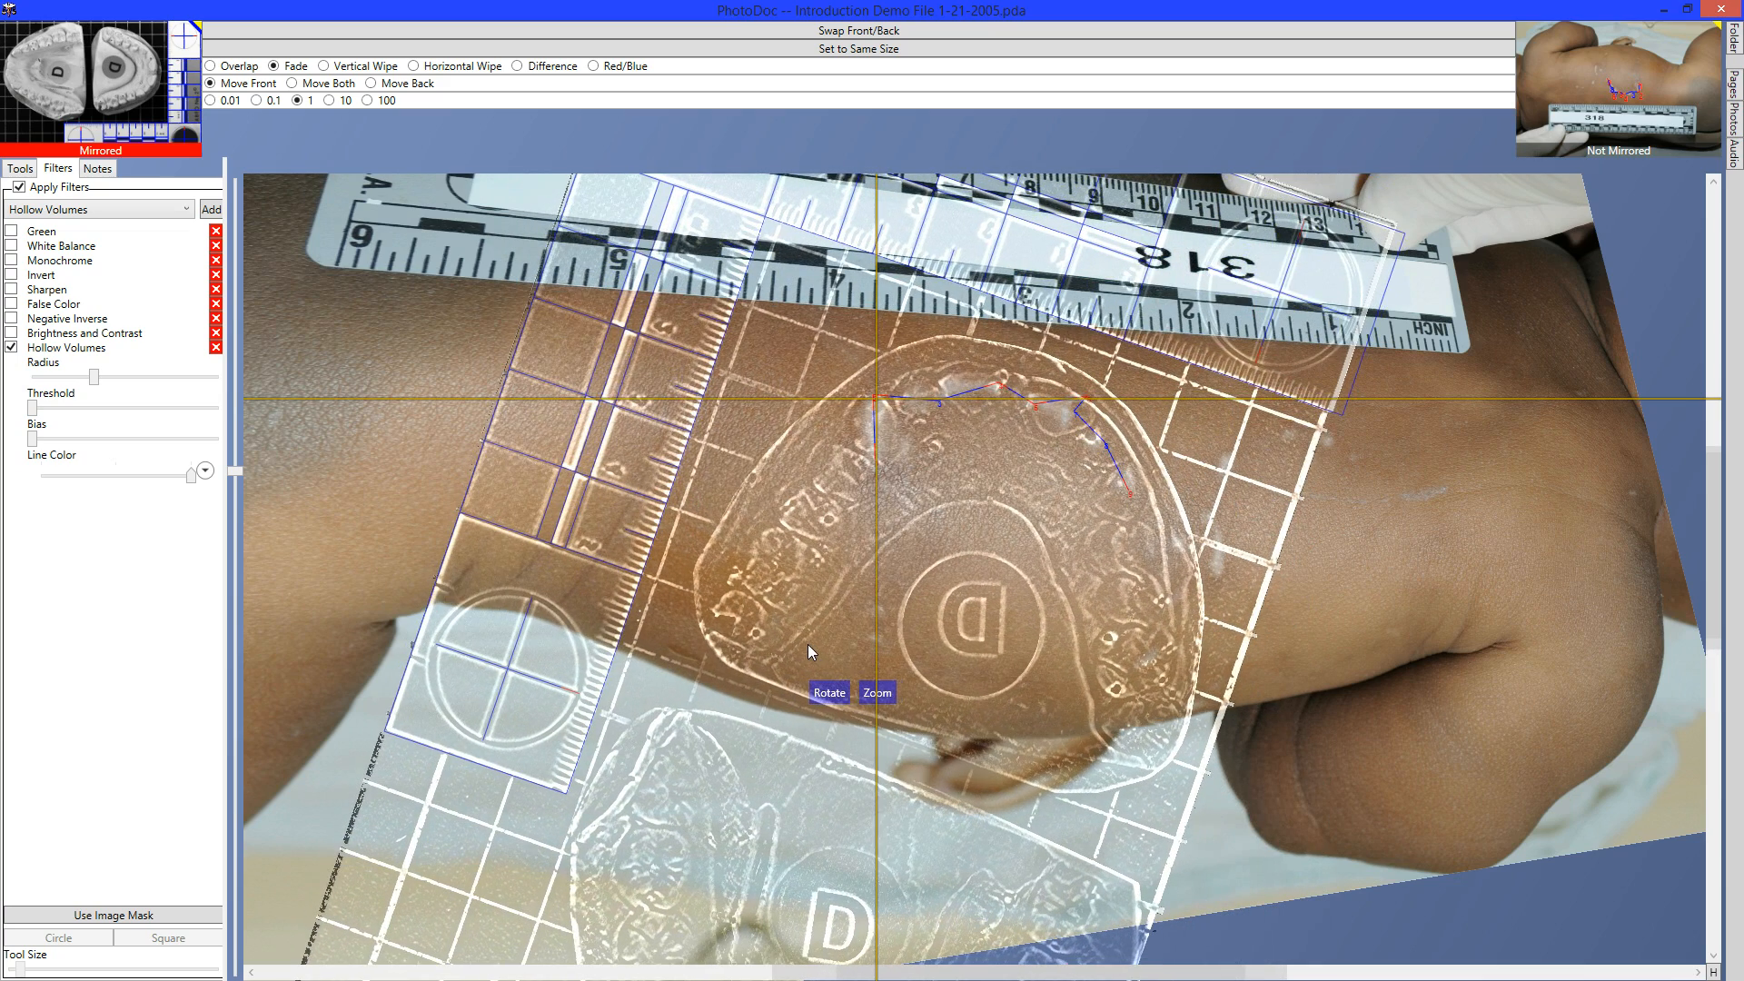
pyautogui.scroll(1, 809, 649)
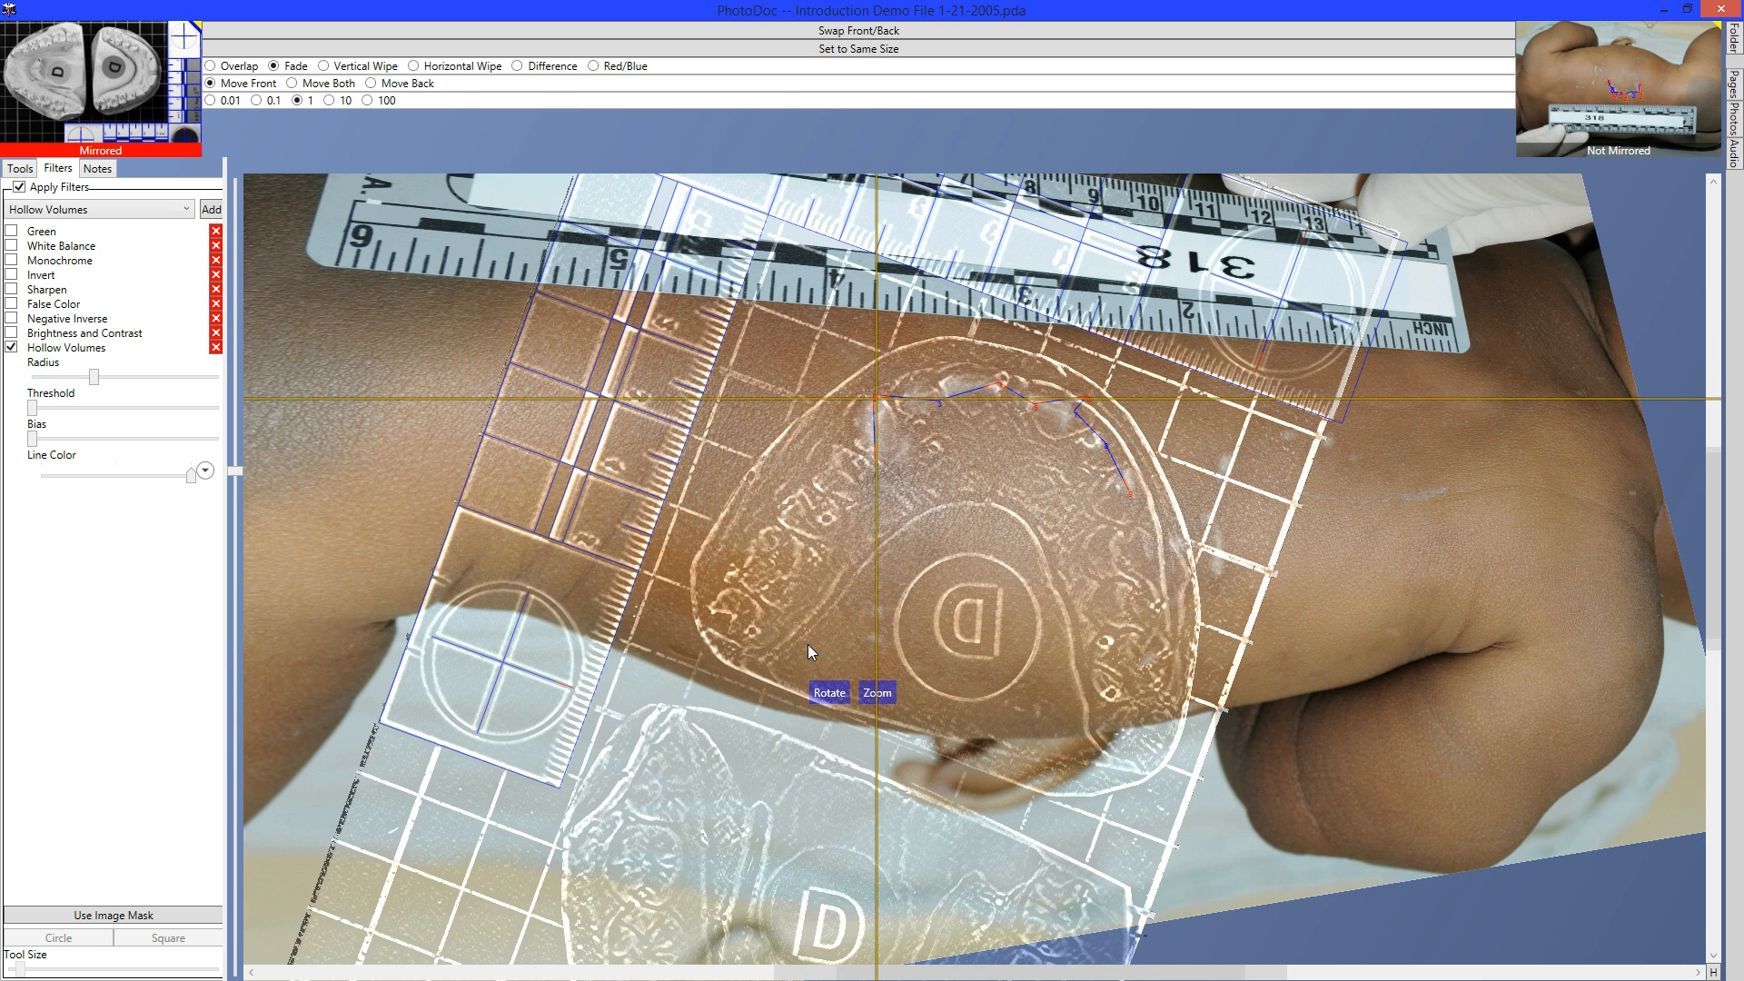
pyautogui.scroll(1, 809, 645)
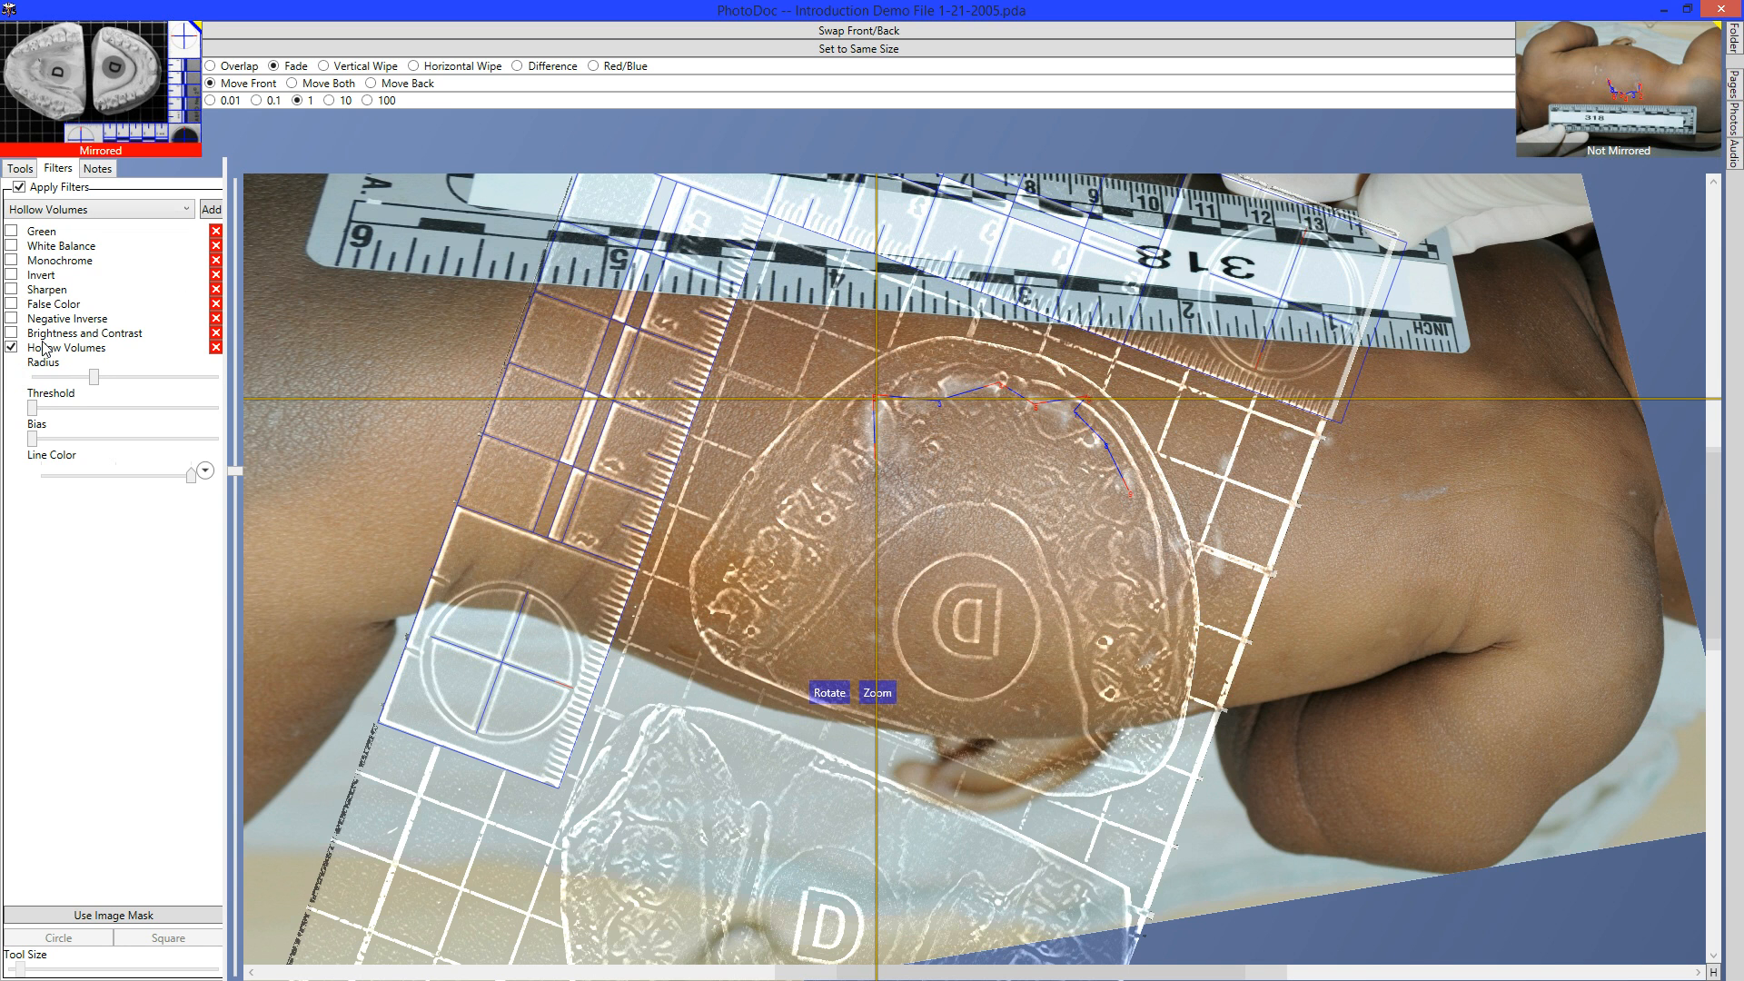
pyautogui.click(11, 348)
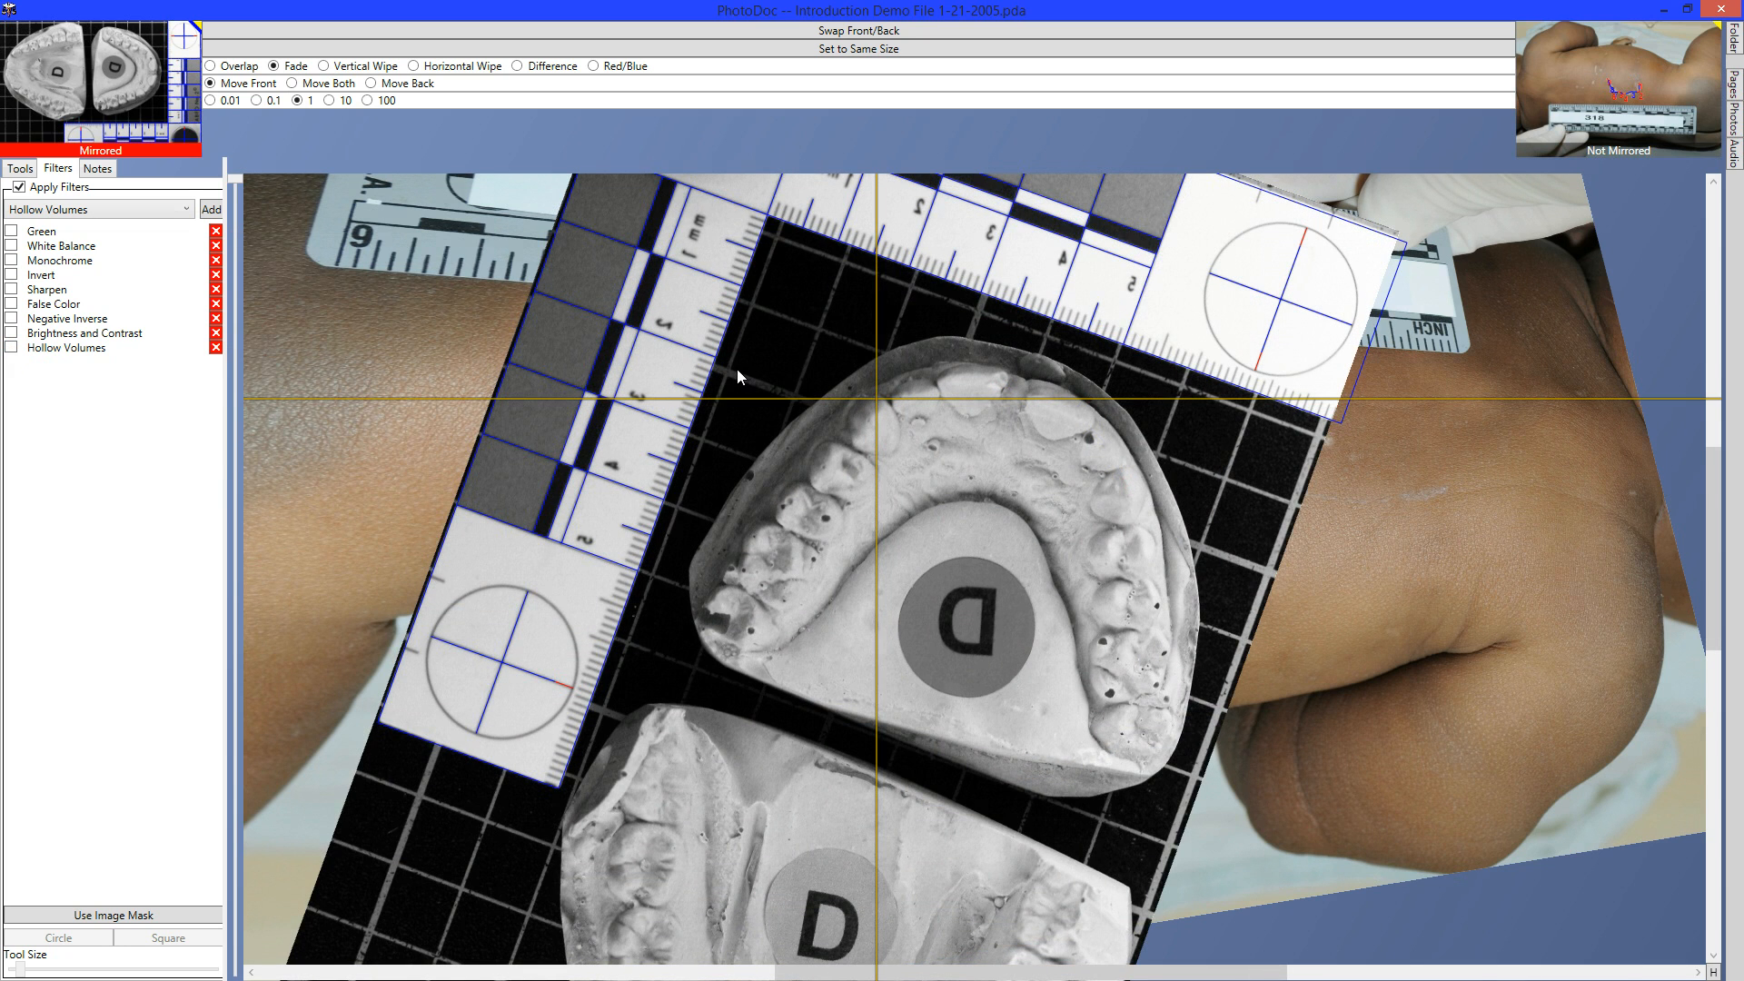
# Swap the photos, drag a vertical wipe across them, and re-enable Hollow Volumes on the cast.
pyautogui.press('space')
pyautogui.click(379, 67)
pyautogui.moveTo(805, 320); pyautogui.dragTo(596, 160)
pyautogui.click(13, 348)
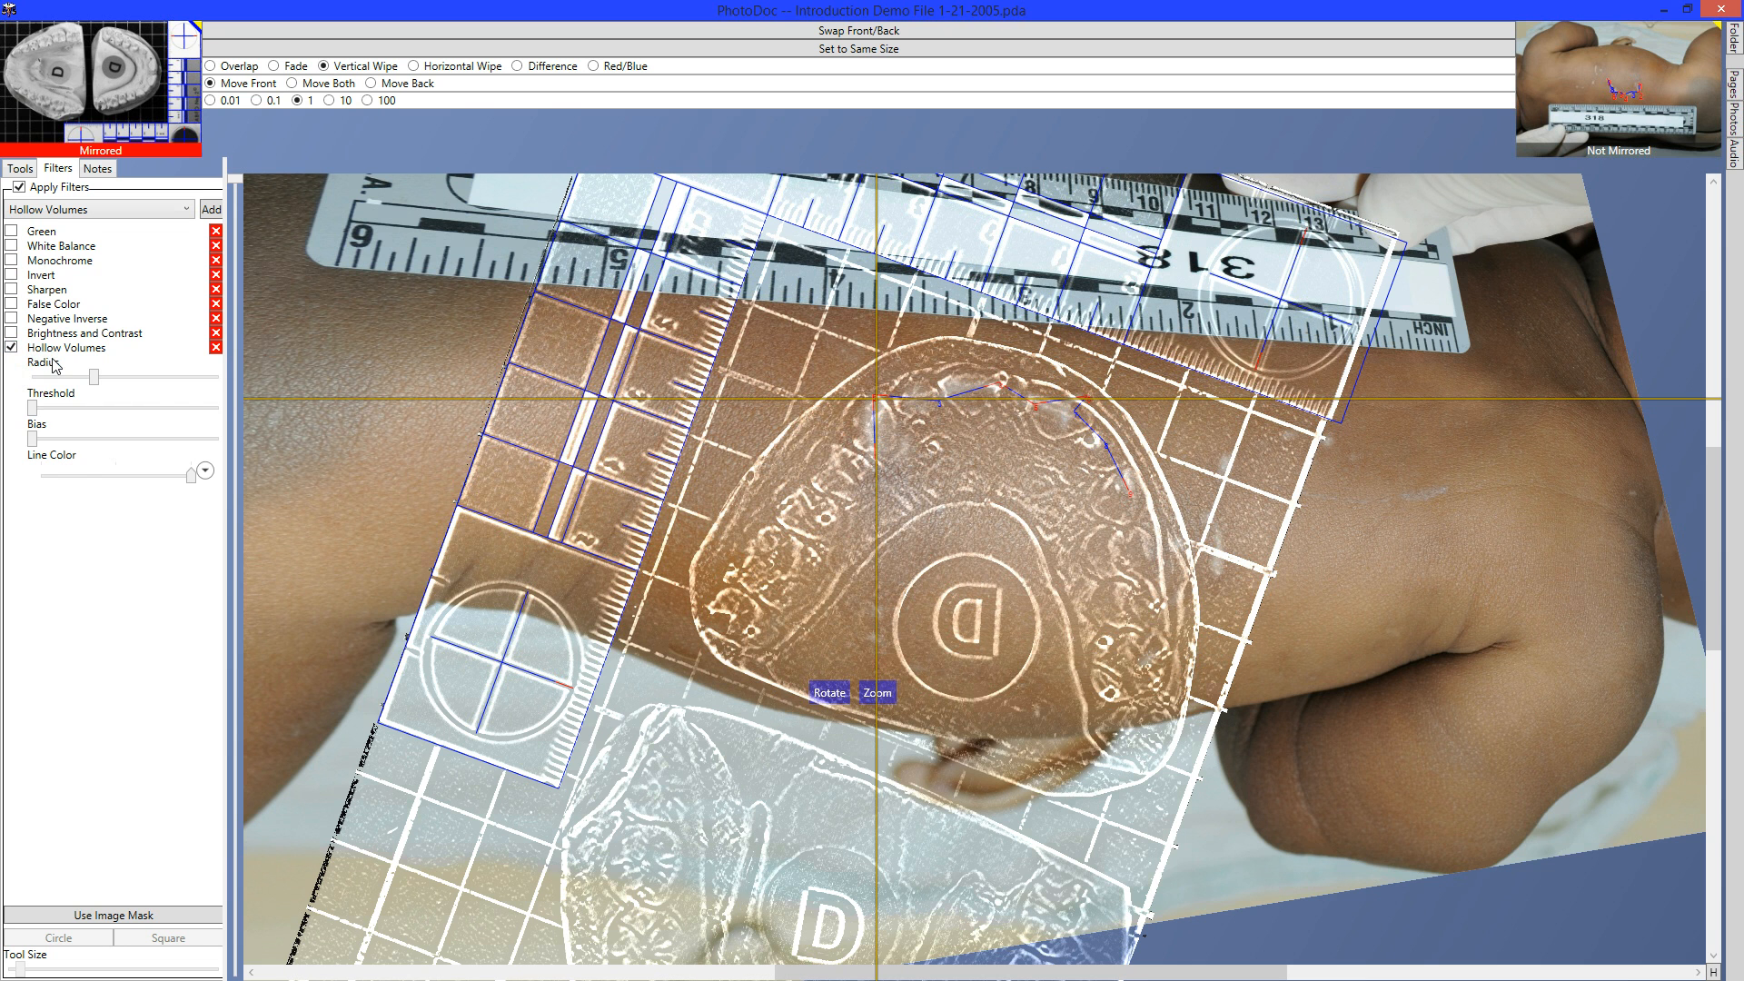